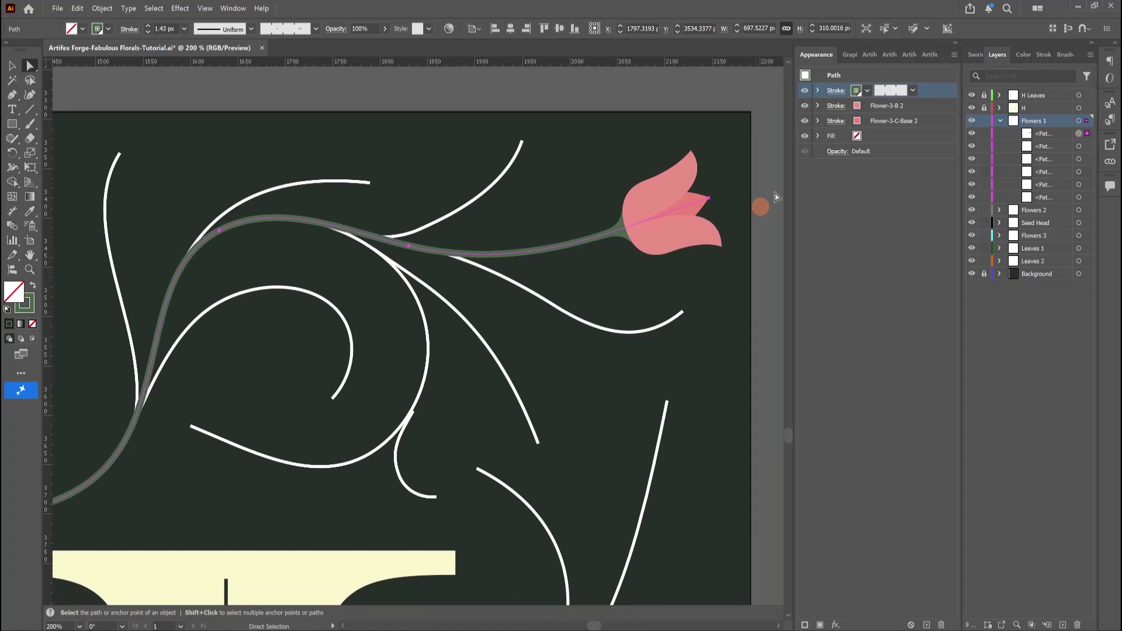
Step: Toggle each of the flower path's three strokes off and on to examine which part each one draws
click(805, 90)
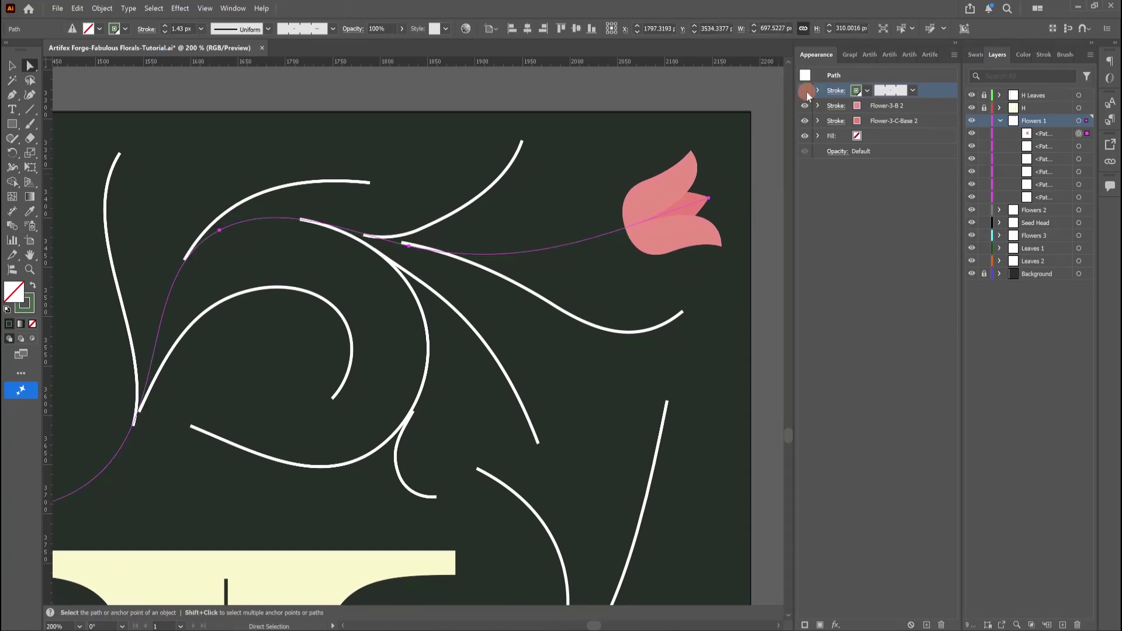
click(805, 90)
click(804, 107)
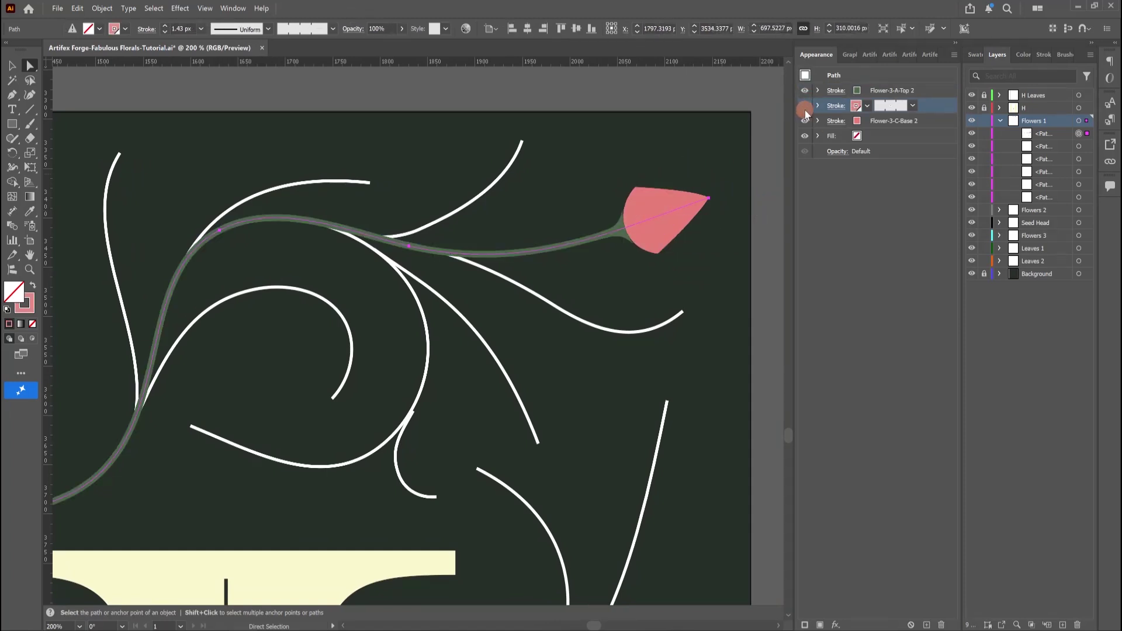
click(805, 107)
click(805, 120)
click(805, 120)
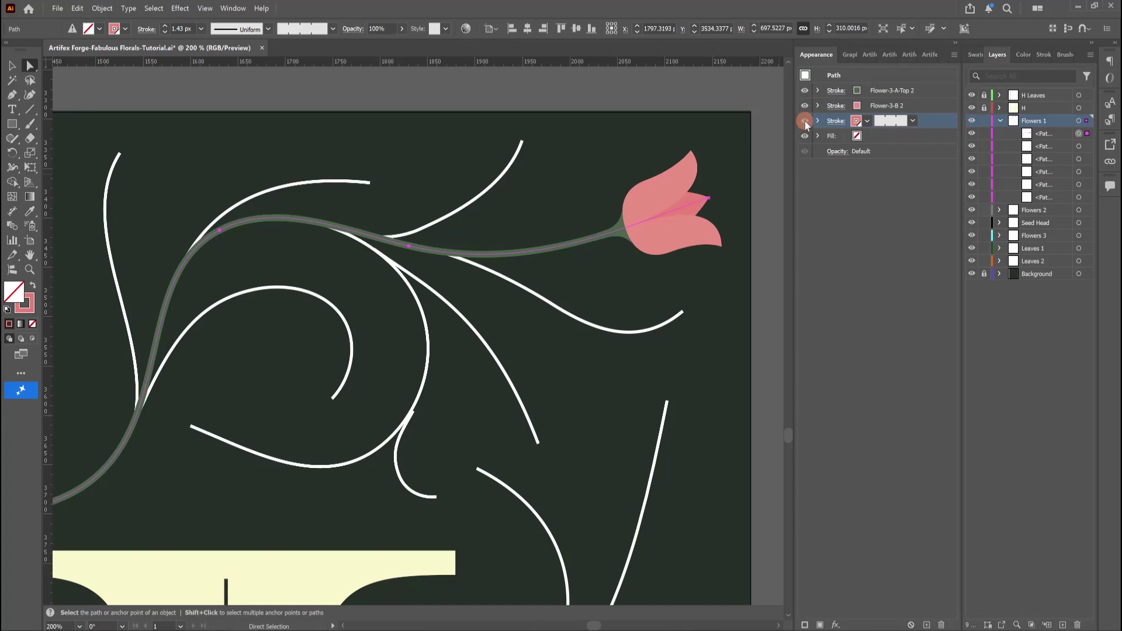
Step: Recolor the flower's topmost stroke, which draws the stem, with the yellow swatch
click(897, 86)
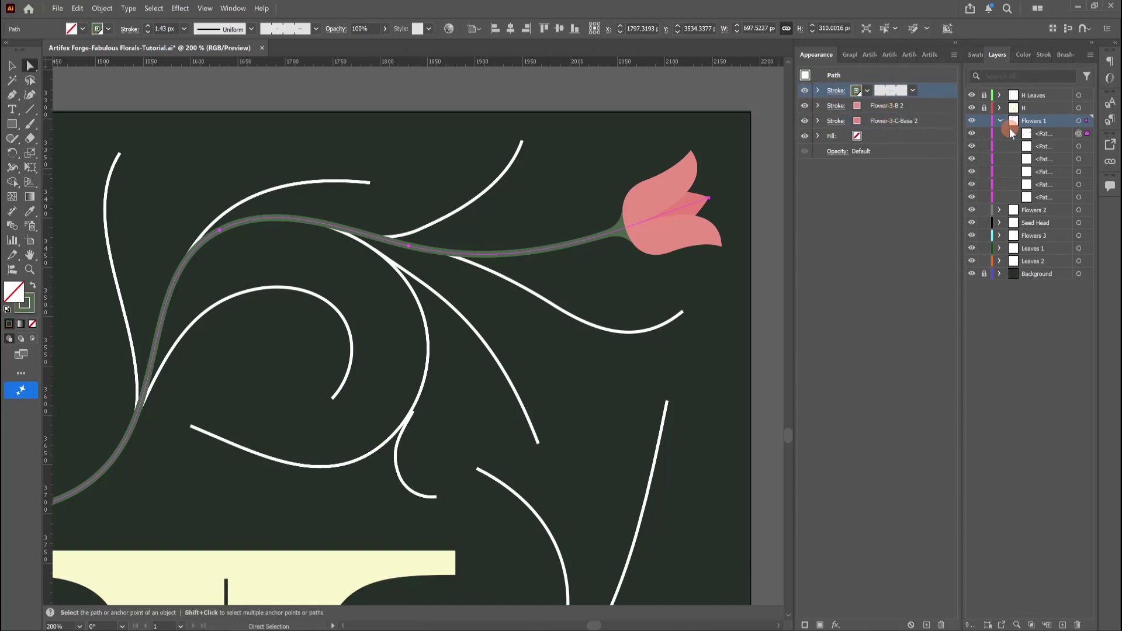
click(977, 54)
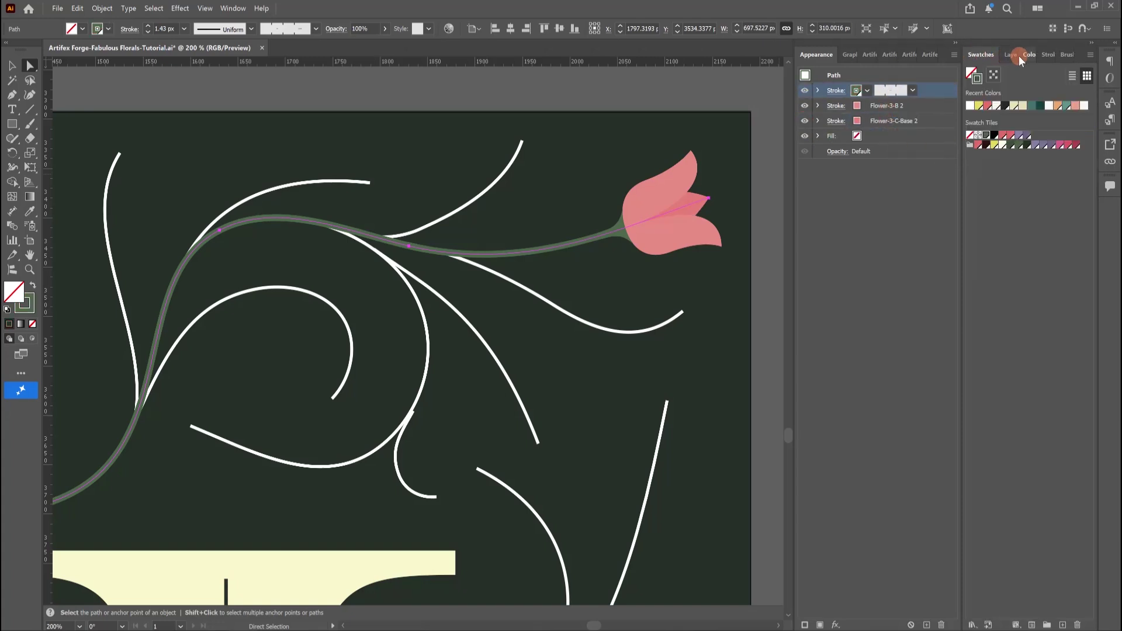
click(996, 145)
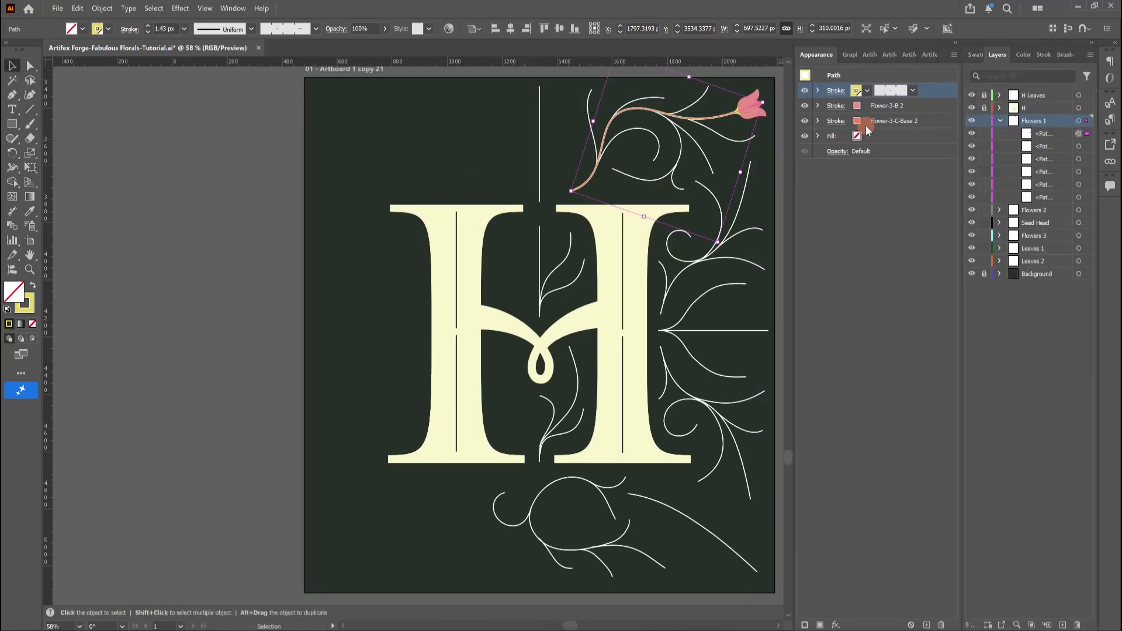
Step: Save the recolored flower's appearance as a new graphic style named "Flower 3 Edit"
click(860, 55)
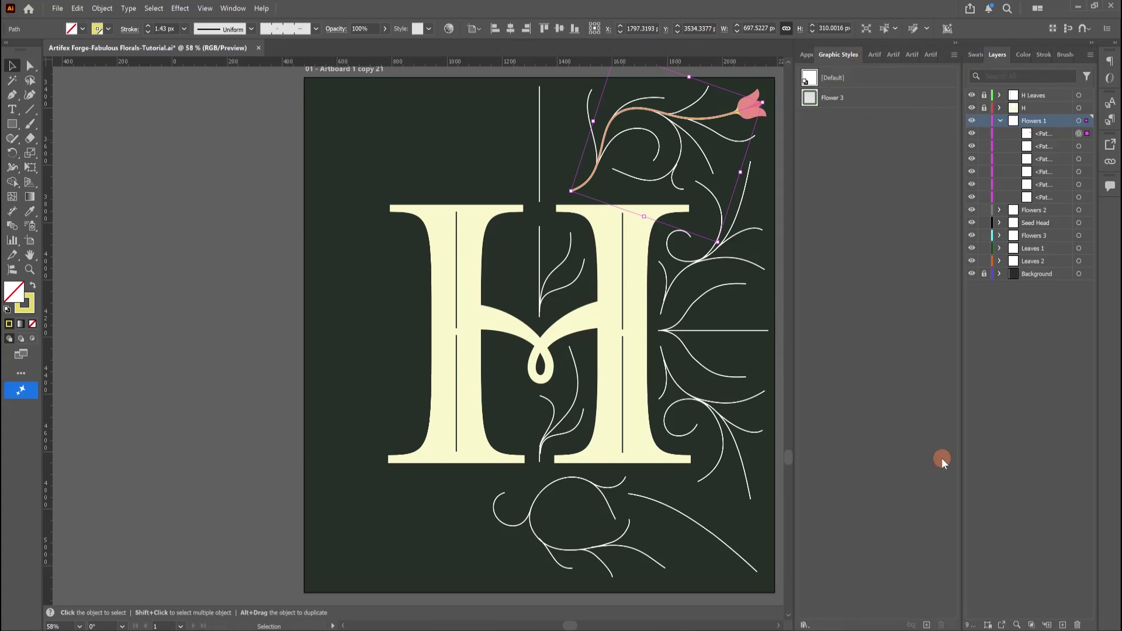
click(928, 624)
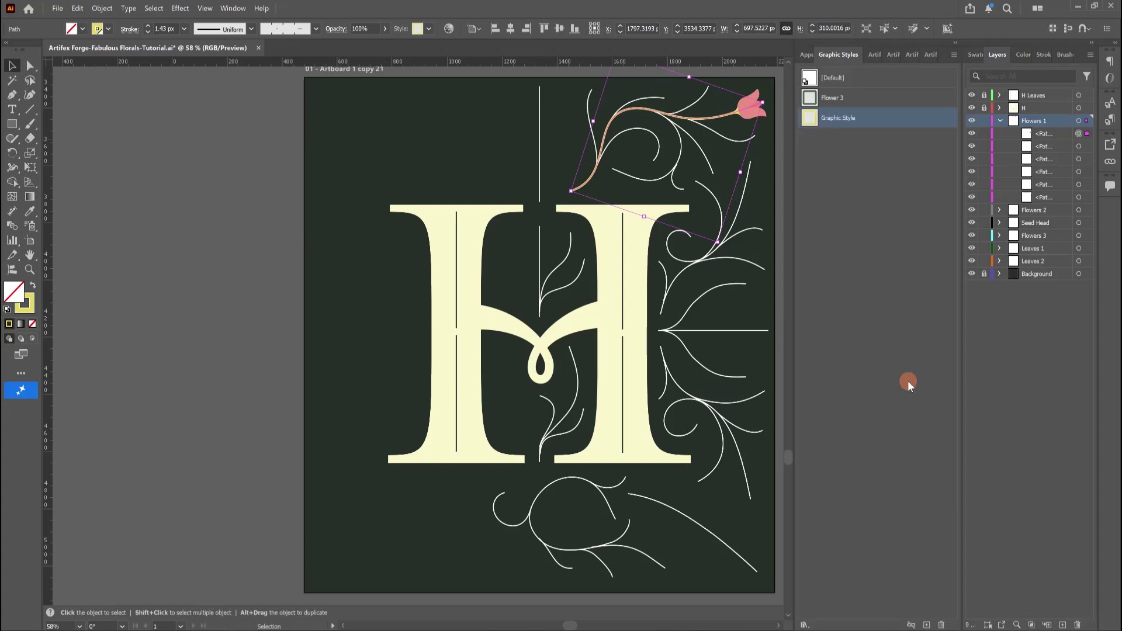
double_click(841, 118)
text(Flower 3 Edit)
key(Return)
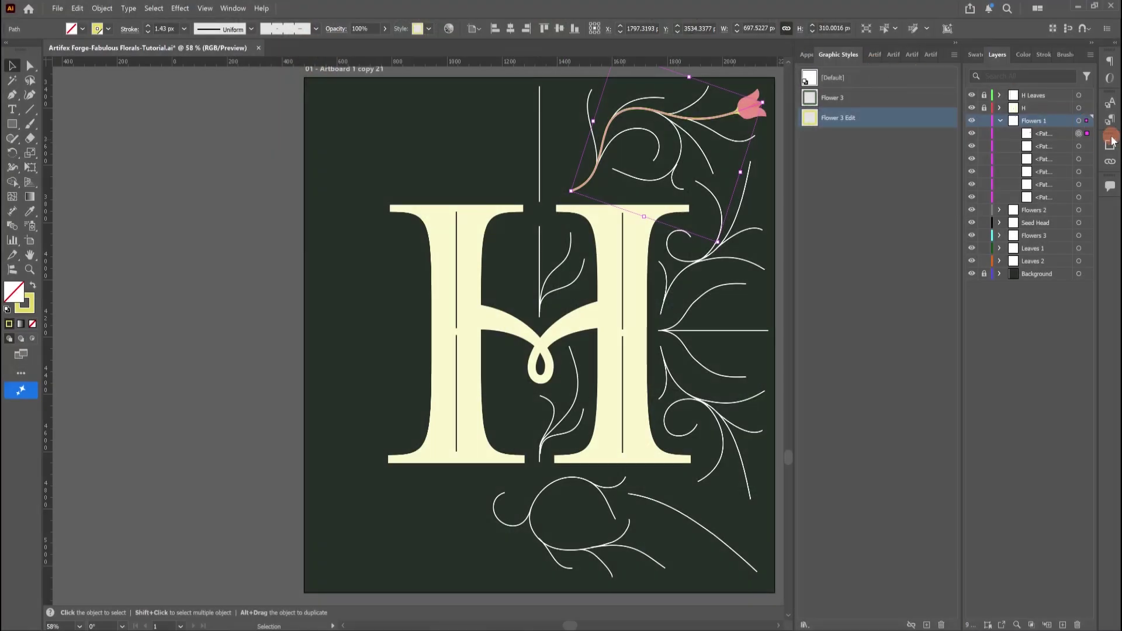
Step: Apply the Flower 3 Edit graphic style to the five remaining plain paths in the Flowers 1 layer
click(1079, 148)
drag(1079, 166, 1079, 195)
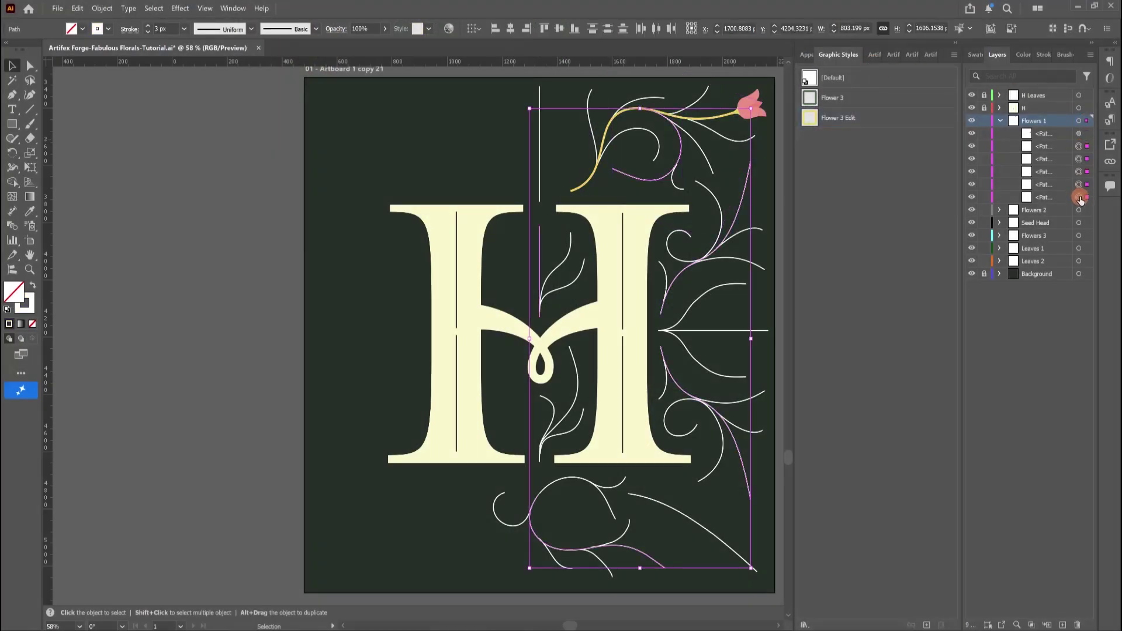
click(837, 119)
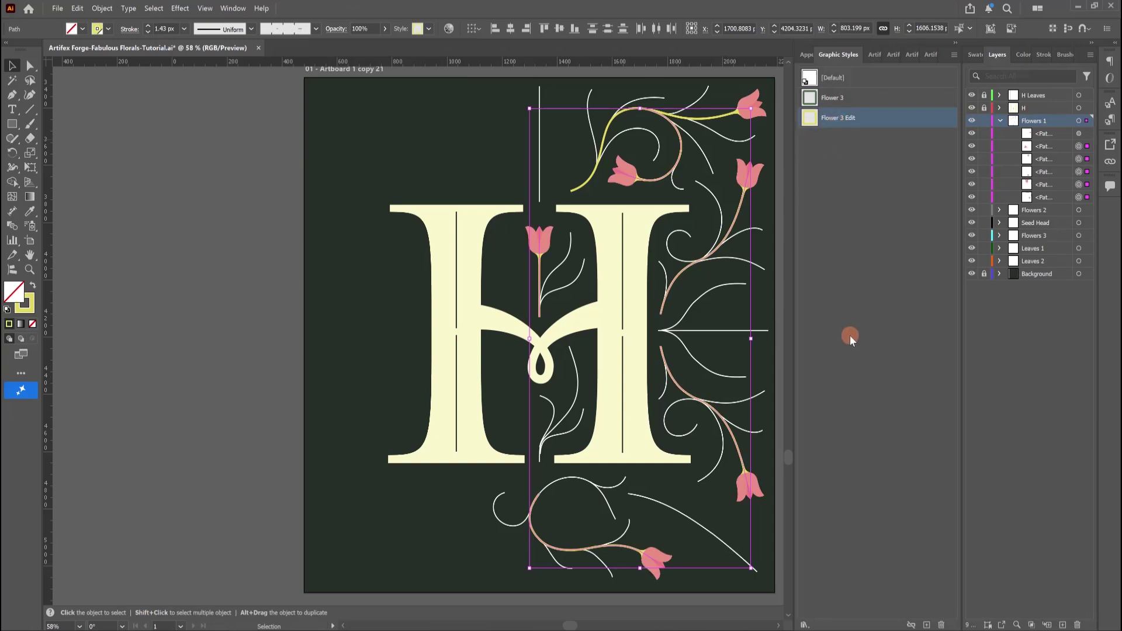
Step: Apply the Flower 4 style from the flower brush library to all four paths in the Flowers 2 layer
click(1000, 120)
click(1000, 133)
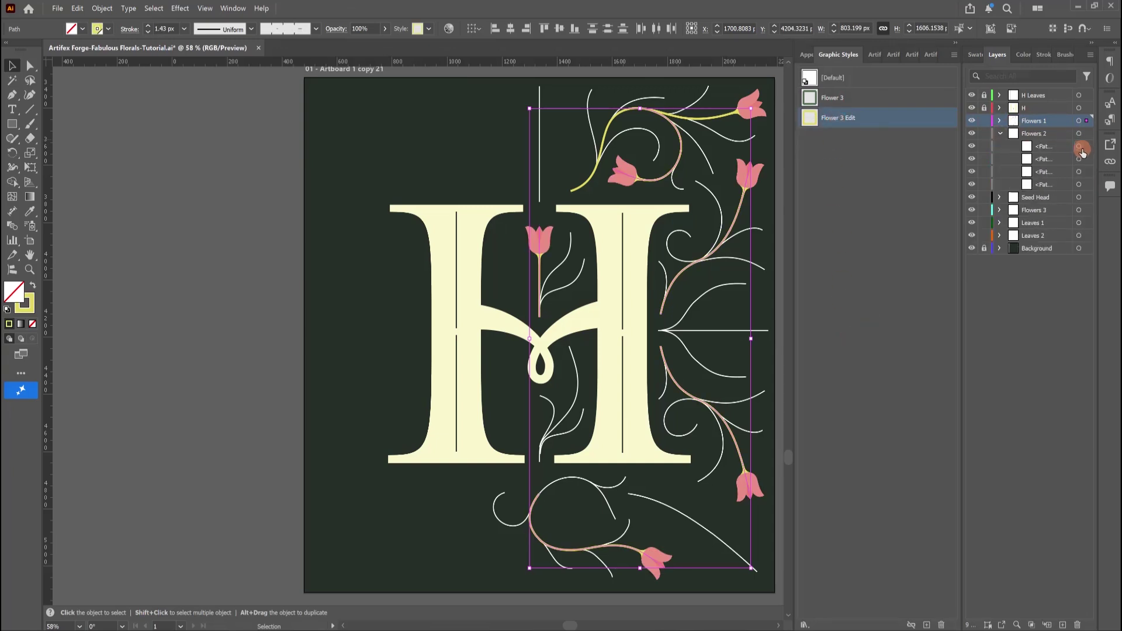
click(1079, 146)
drag(1087, 167, 1080, 186)
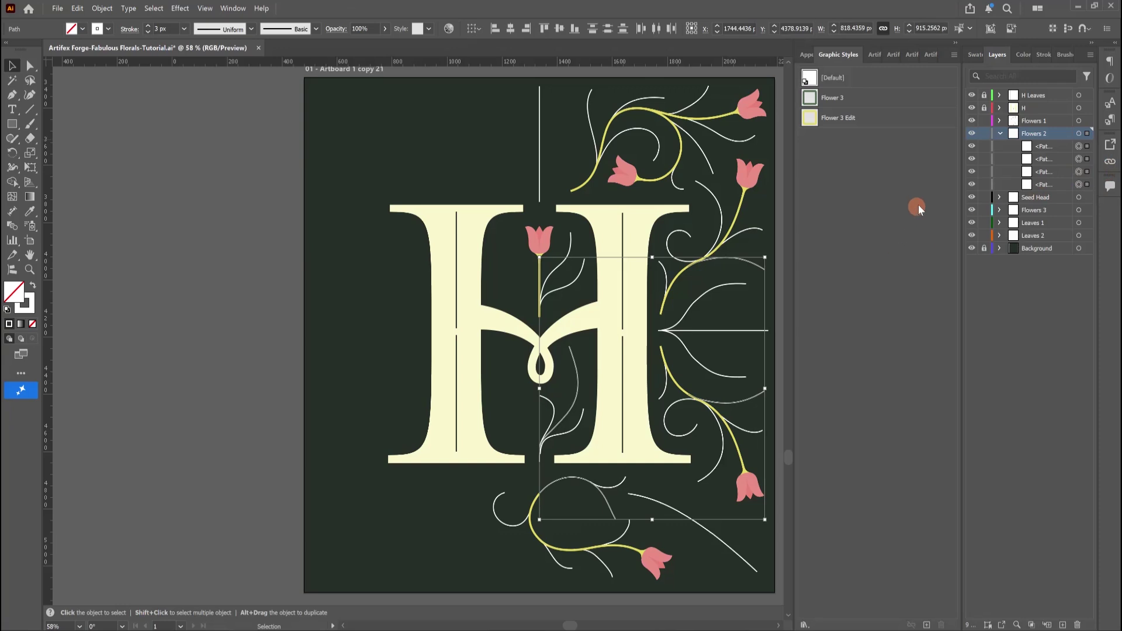
click(874, 58)
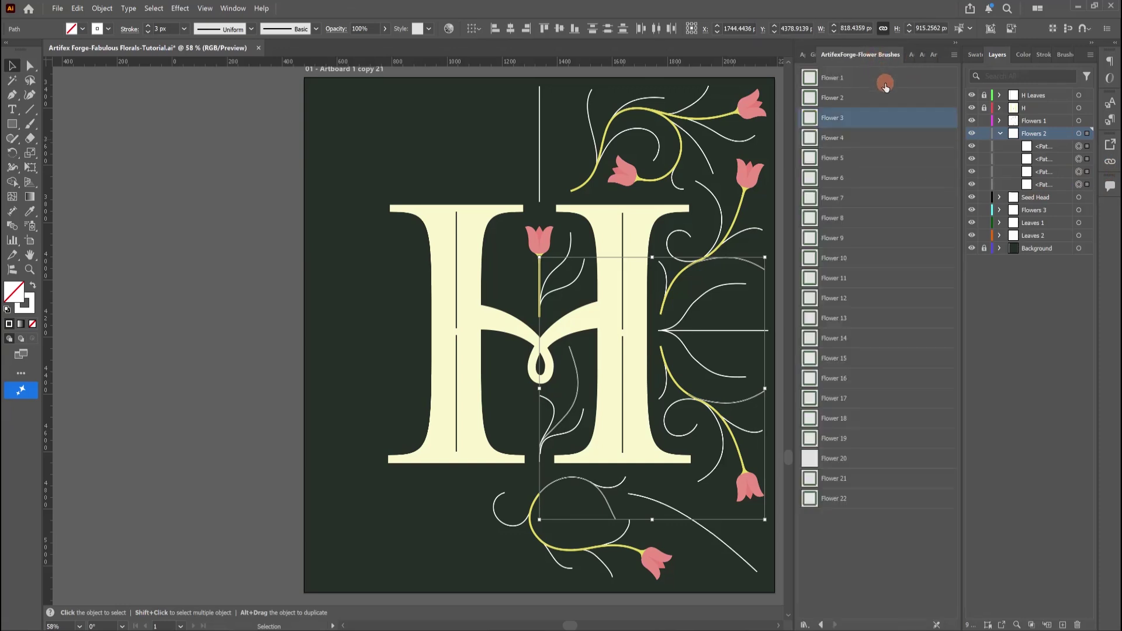
click(851, 143)
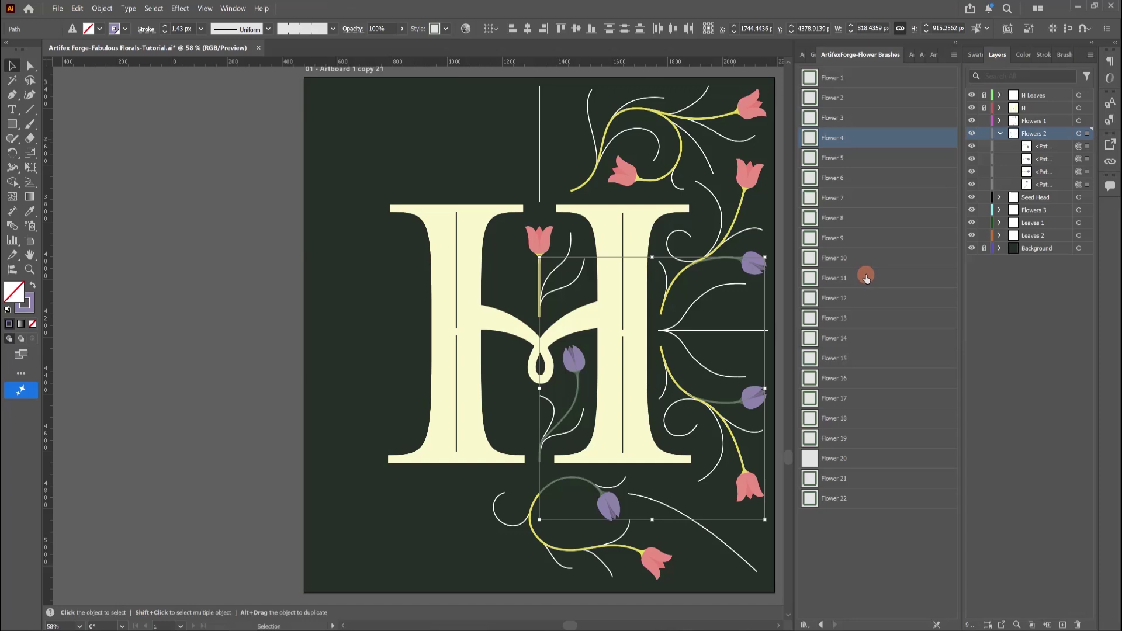
Step: Recolor the Flower-4-A-Top stroke of the selected Flowers 2 paths with the yellow swatch
click(803, 55)
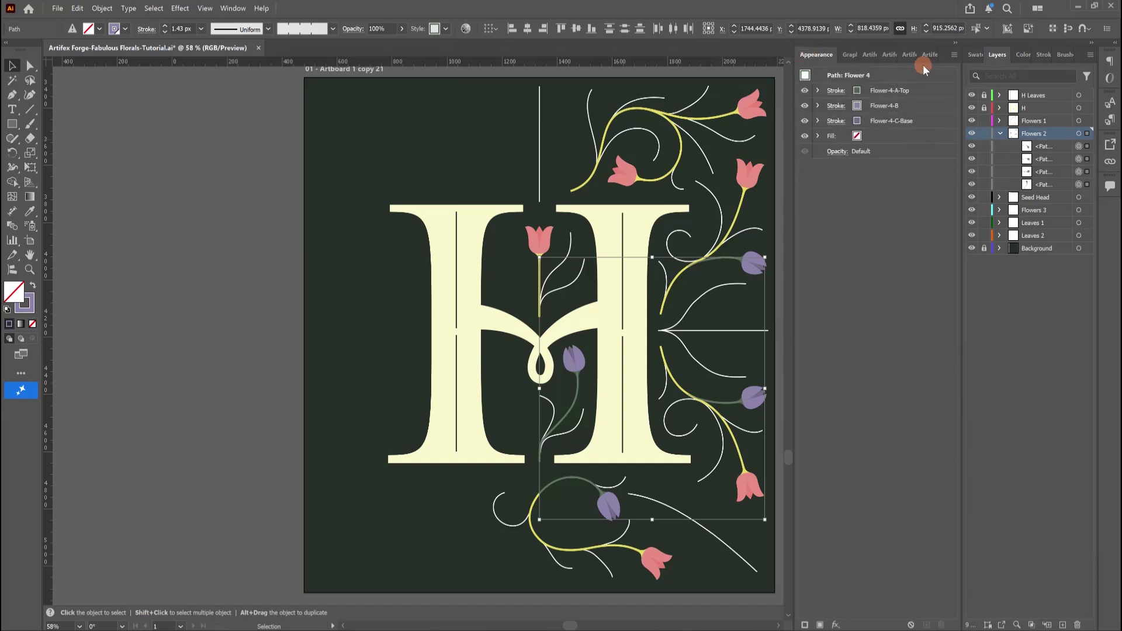
click(868, 90)
click(867, 90)
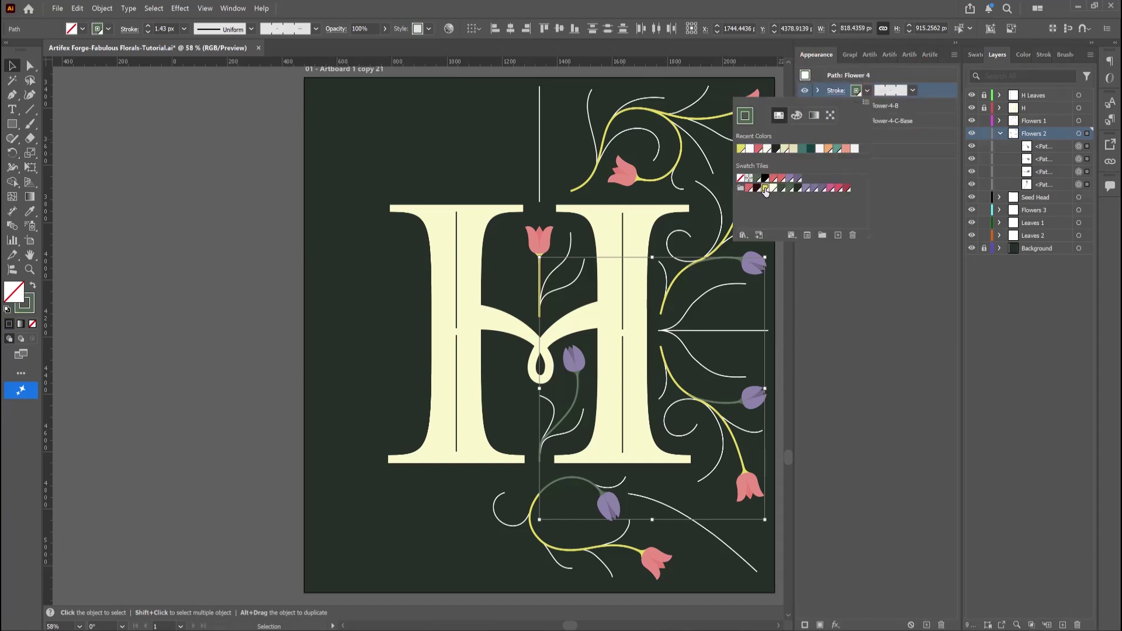
click(765, 189)
click(926, 90)
Step: Recolor the Flower-4-B stroke with the coral red swatch and set its tint to 80%
click(866, 107)
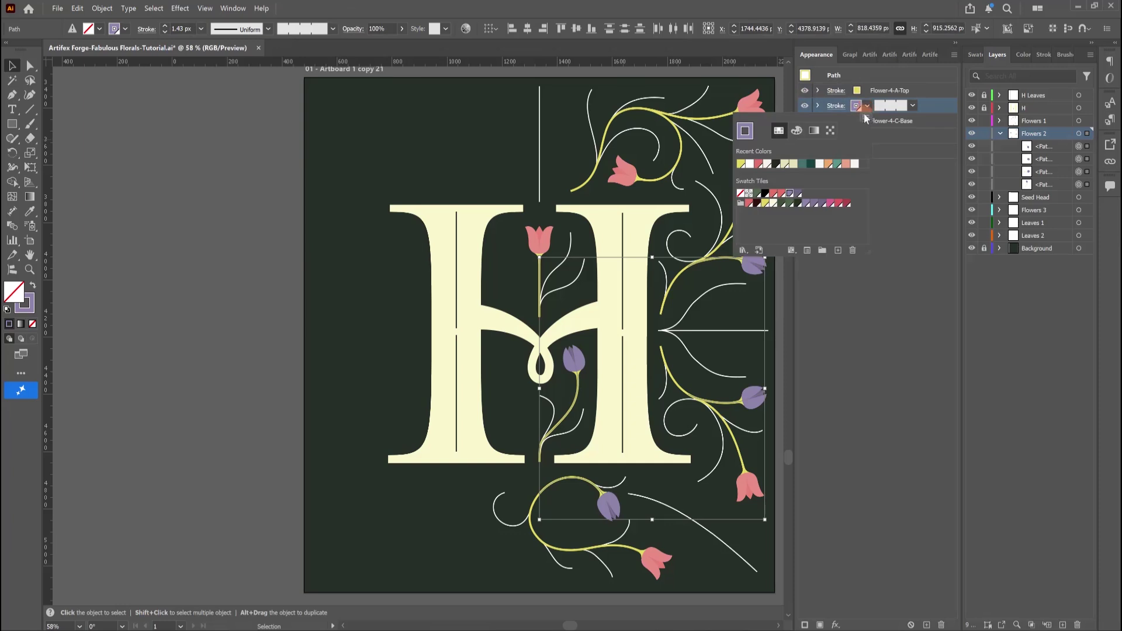
click(868, 107)
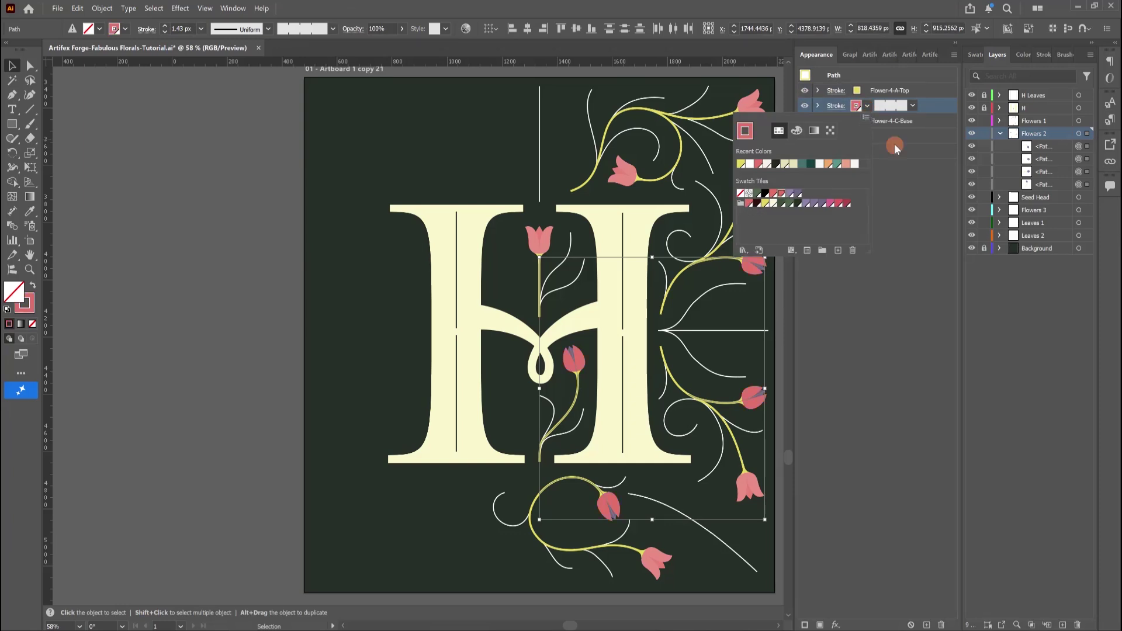
click(1028, 54)
drag(1082, 100, 1052, 114)
text(80)
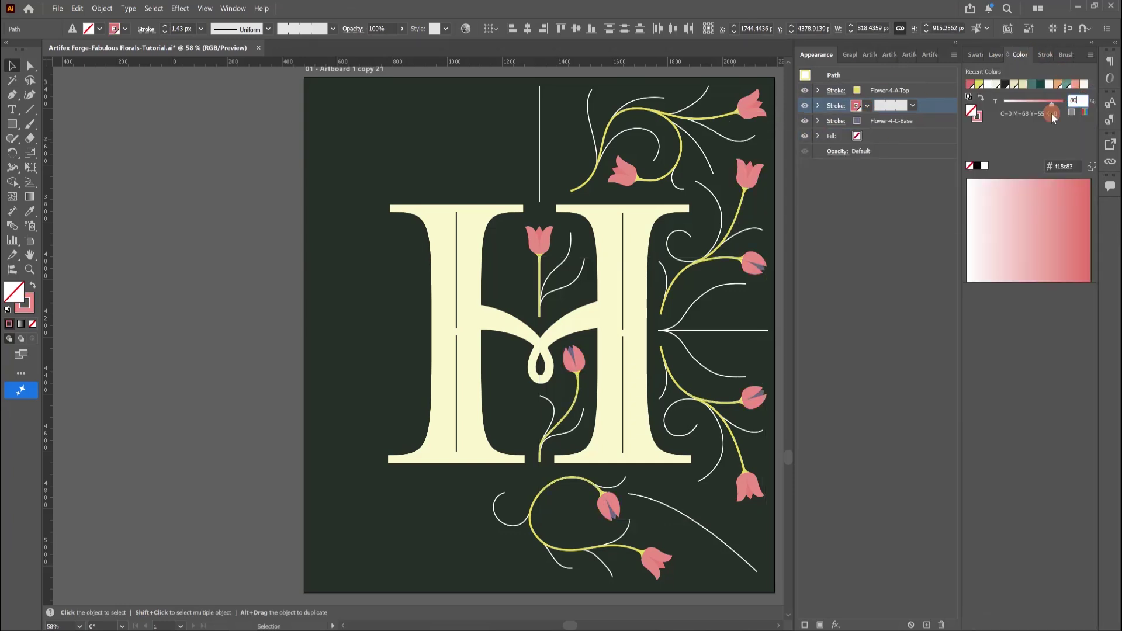
key(Return)
Step: Recolor the Flower-4-C-Base stroke with the coral red swatch and set its tint to 90%
click(869, 120)
click(868, 121)
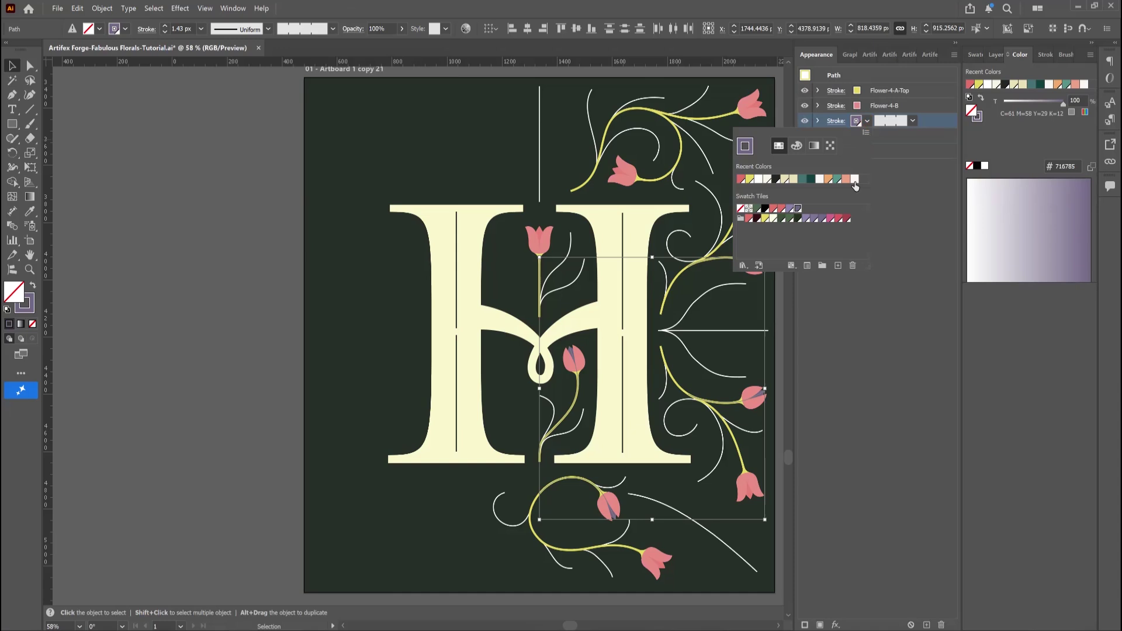
click(750, 220)
drag(1082, 100, 1063, 109)
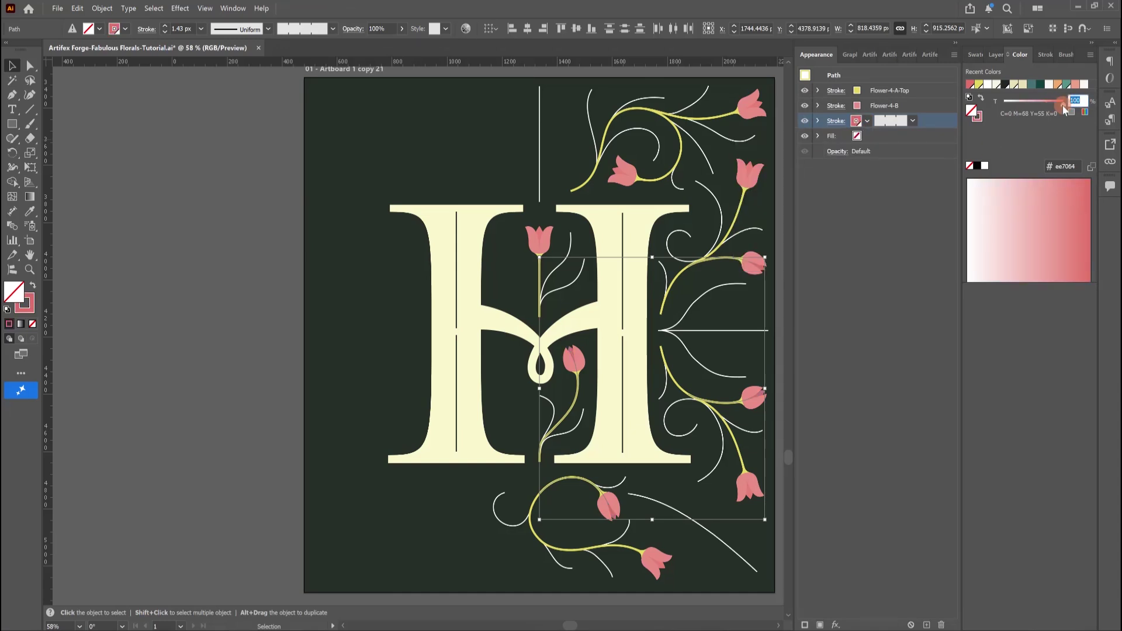
text(90)
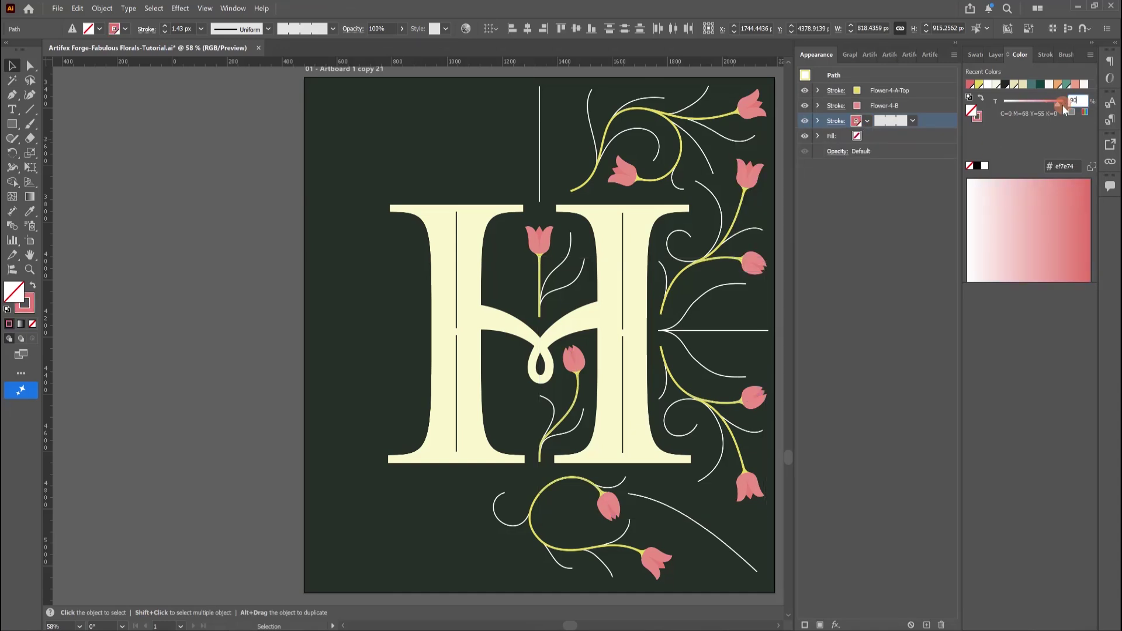
Step: Apply the Seed Head 4 style to the horizontal path in the Seed Head layer
click(996, 54)
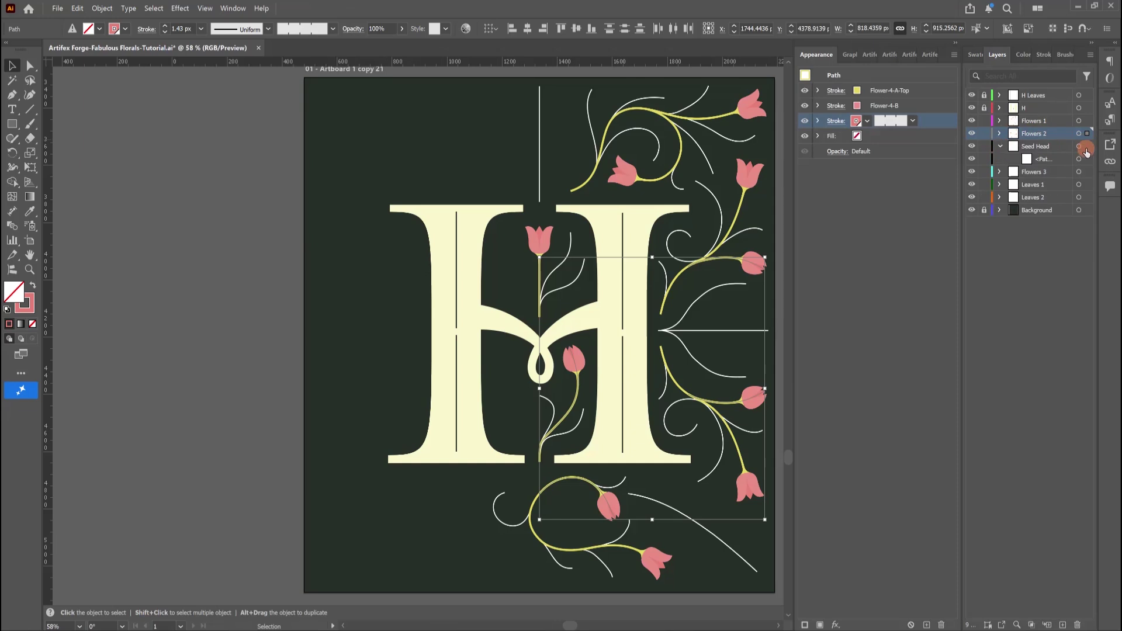
click(1079, 159)
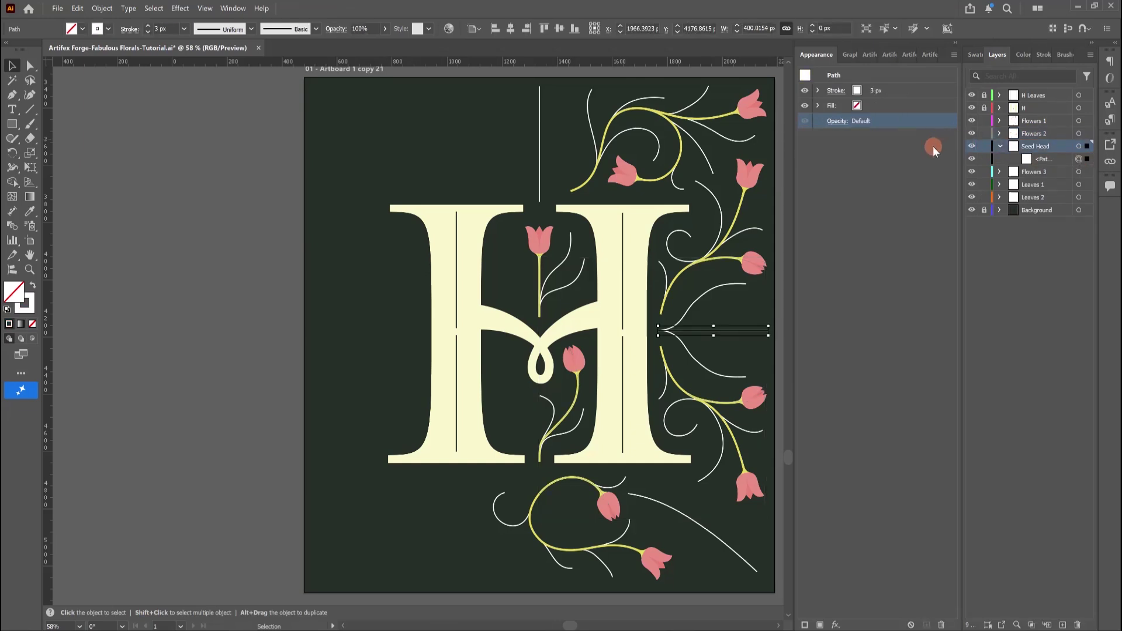
click(914, 55)
click(865, 139)
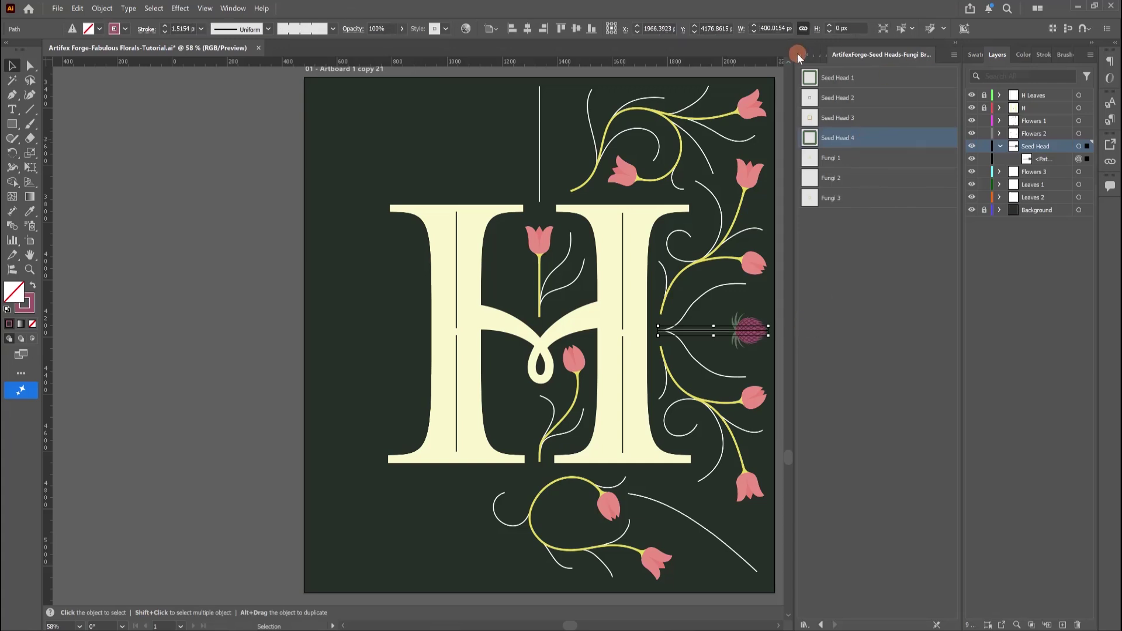
Step: Recolor the seed head's Seed Head-4-Base 2 and Seed Head-4-C 2 strokes yellow
click(797, 54)
click(867, 136)
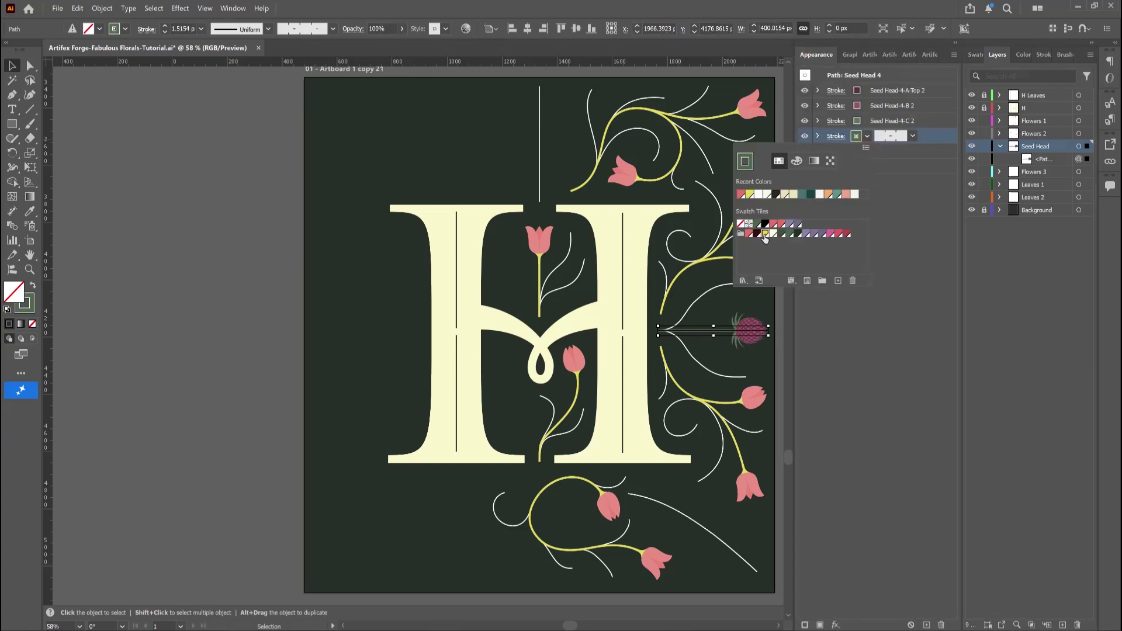
click(765, 235)
click(861, 121)
click(862, 120)
click(741, 181)
Step: Recolor the Seed Head-4-B 2 stroke with the coral red swatch and set its tint to 80%
click(861, 106)
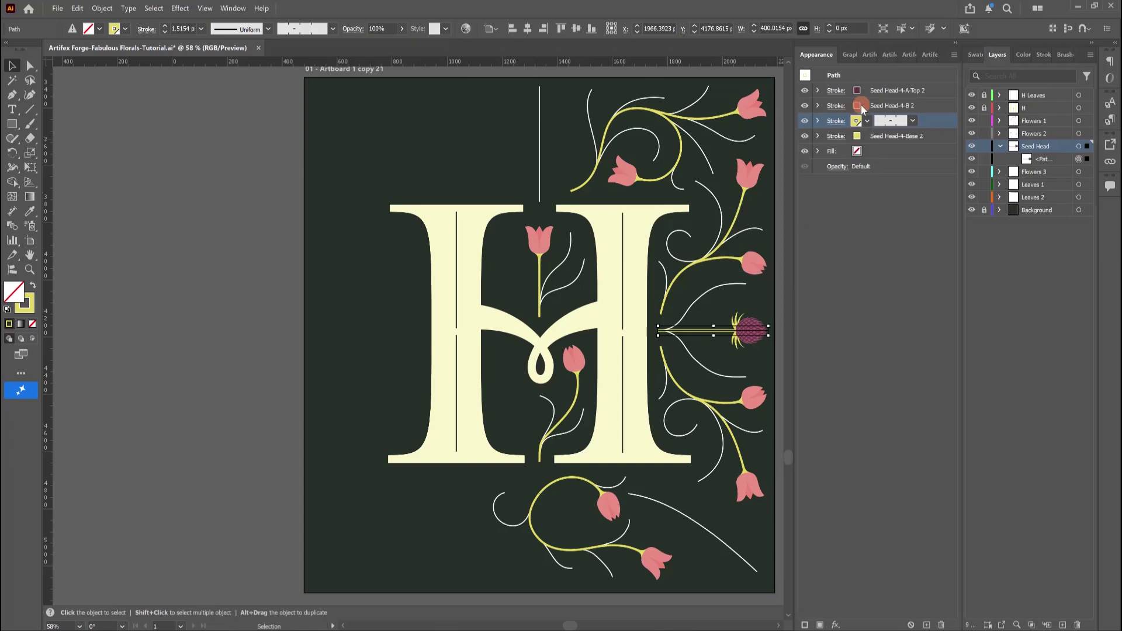
click(862, 106)
click(749, 206)
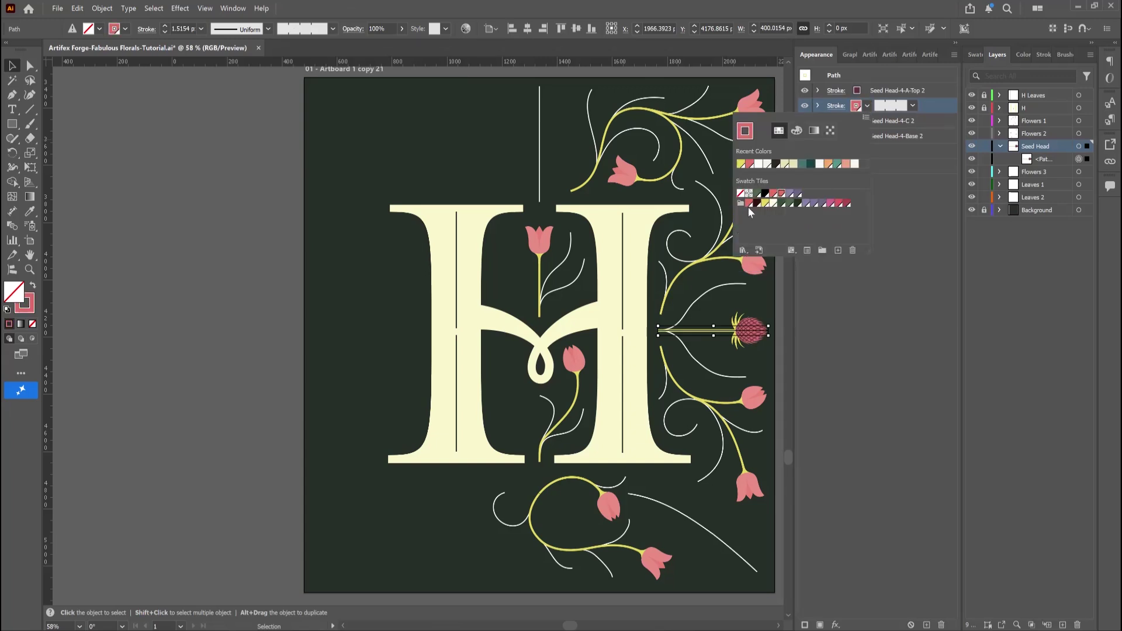
click(1022, 55)
double_click(1075, 100)
text(80)
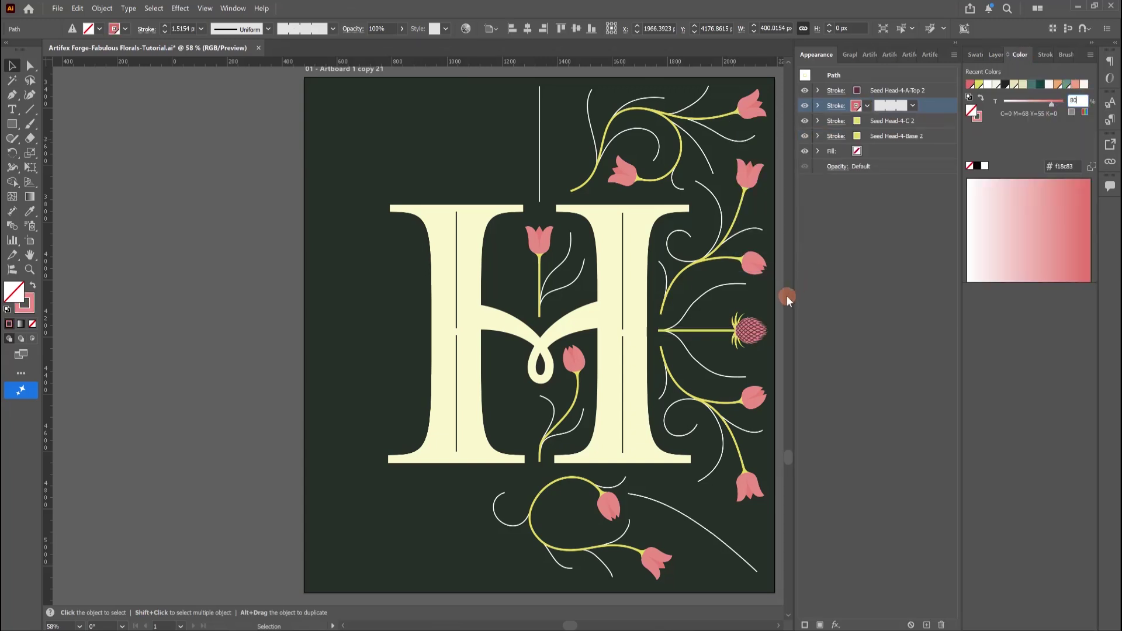
Step: Set the weight of the Seed Head-4-B 2 and Seed Head-4-A-Top 2 strokes to 2.4 px
click(840, 107)
click(841, 106)
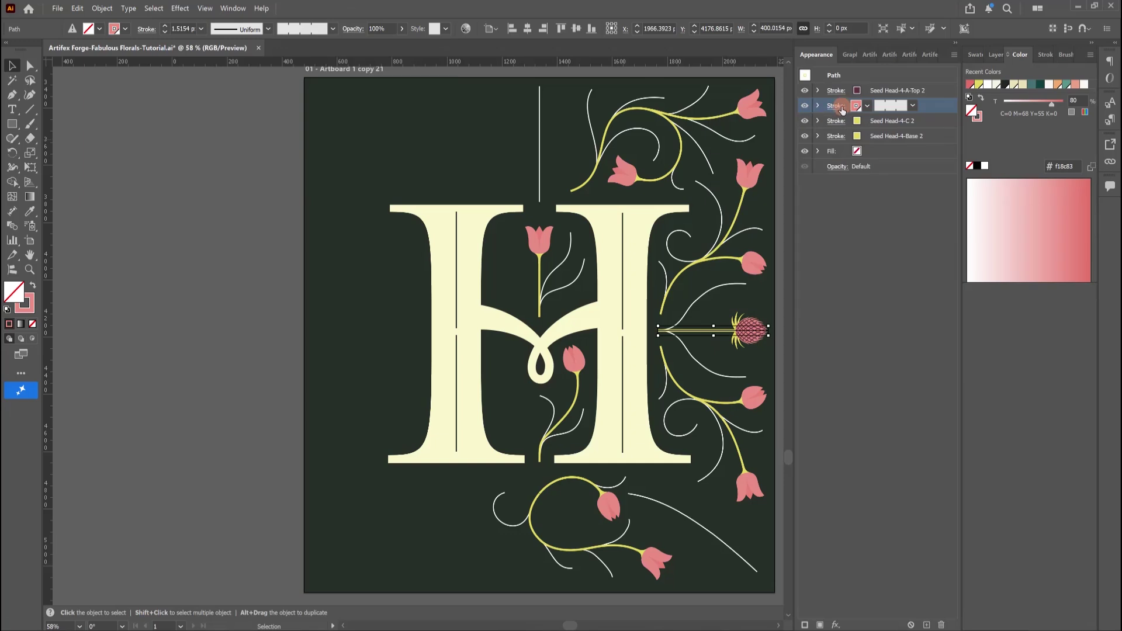
click(841, 107)
text(2.4)
key(Return)
click(840, 91)
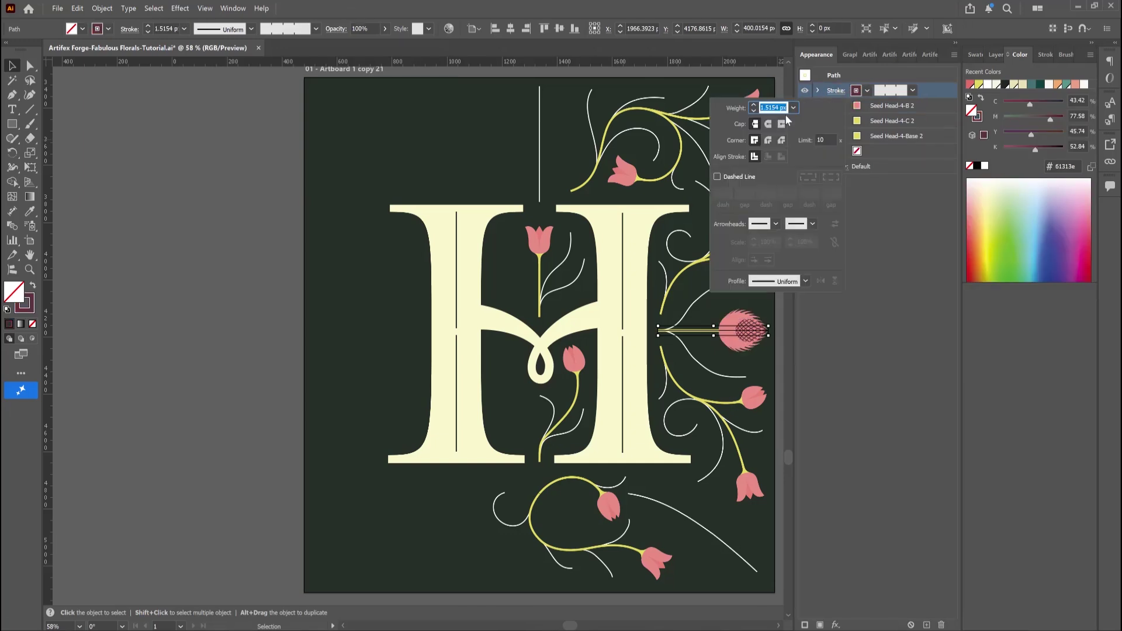
Step: Set the weight of the Seed Head-4-C 2 and Seed Head-4-Base 2 strokes to 2.4 px
click(836, 121)
click(836, 121)
text(2.4)
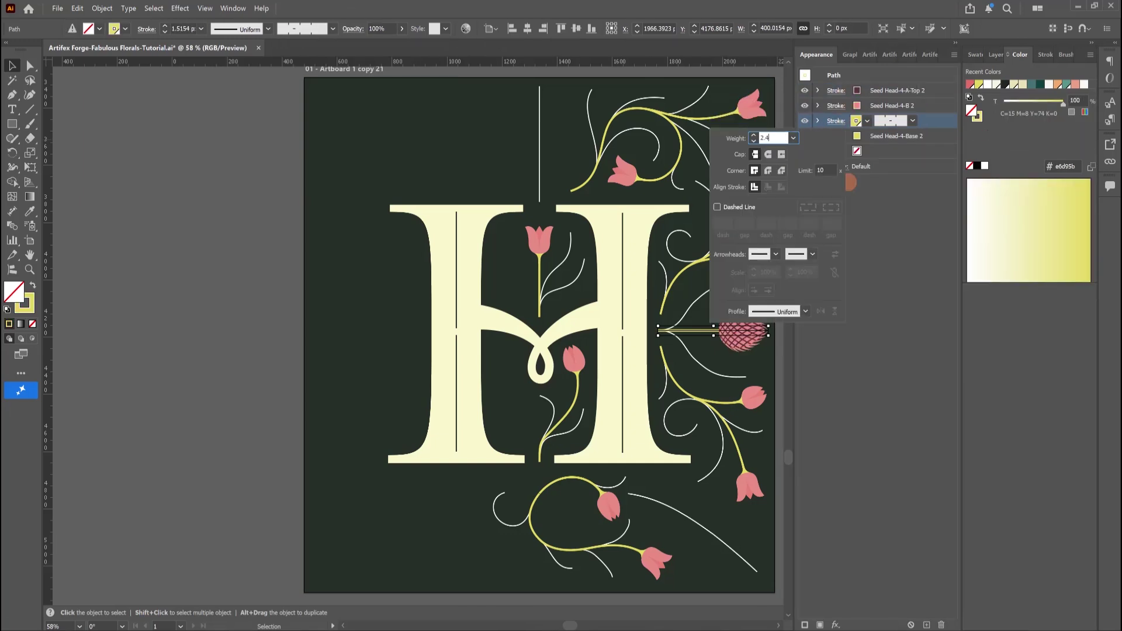
key(Return)
click(835, 136)
text(2.4)
key(Return)
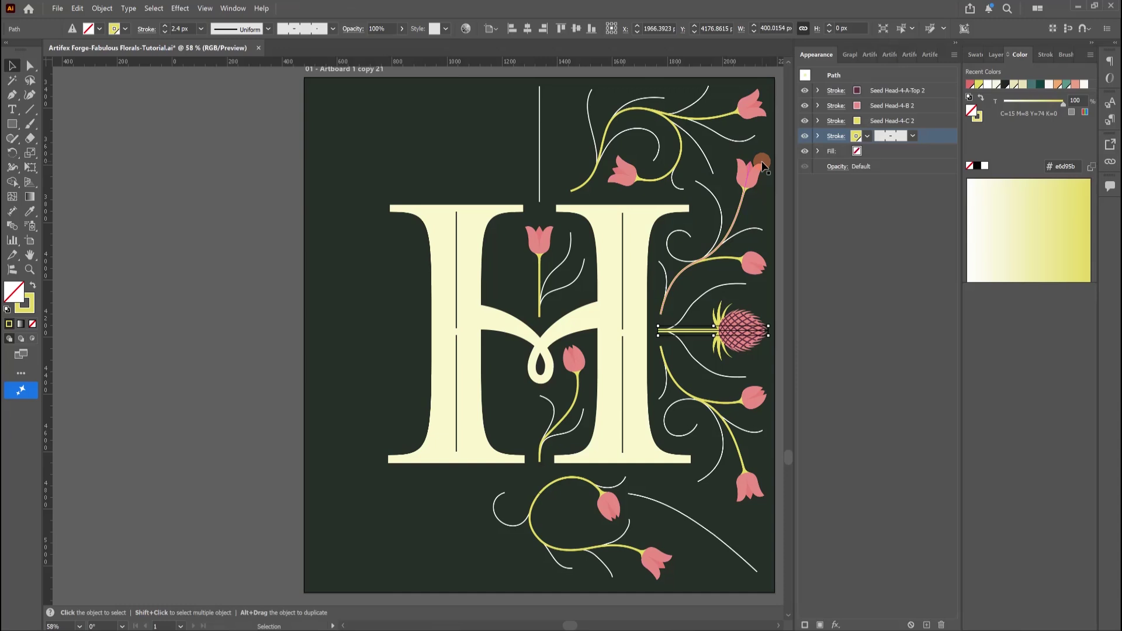
click(850, 303)
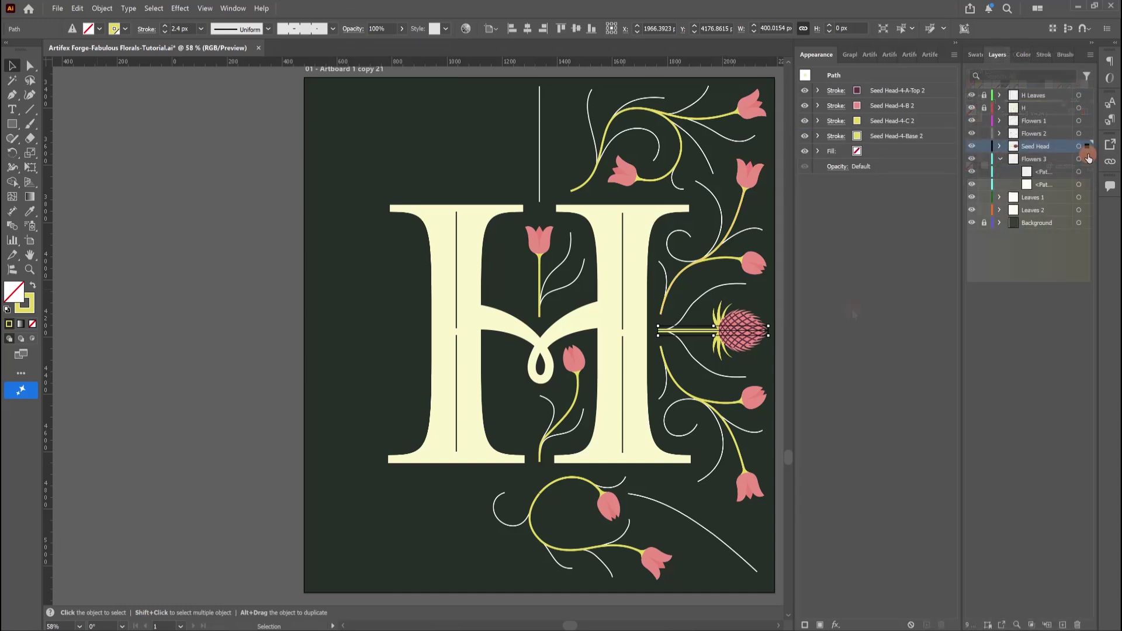
Step: Apply the Foliage 2 style to the diagonal path in the artboard's lower-right corner in Flowers 3 and reverse its path direction
click(1079, 173)
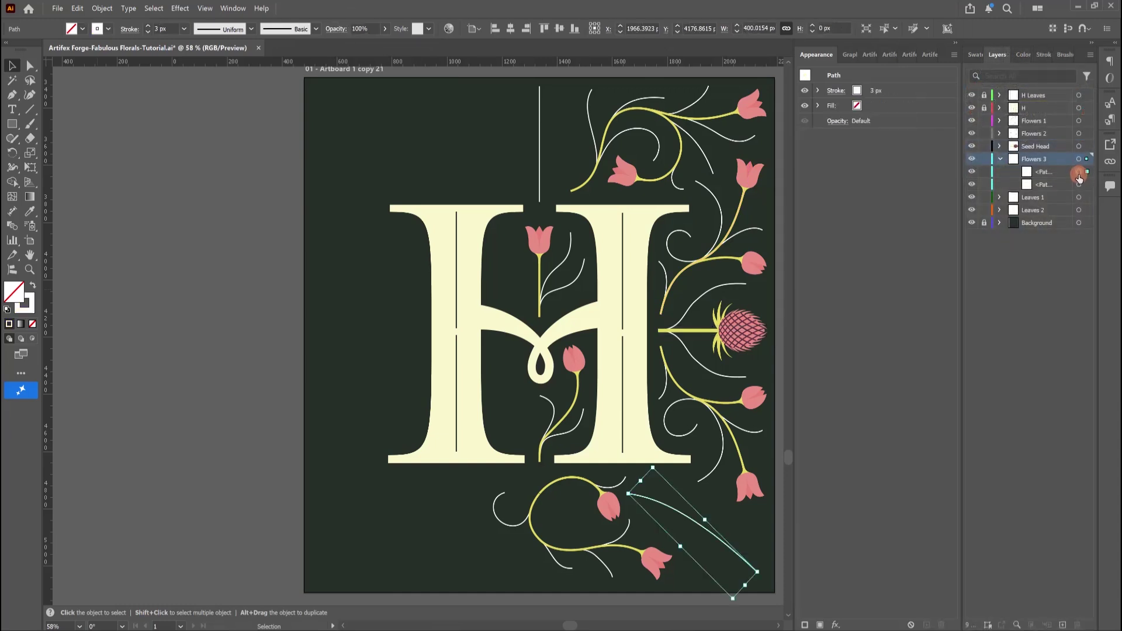
click(933, 46)
click(888, 54)
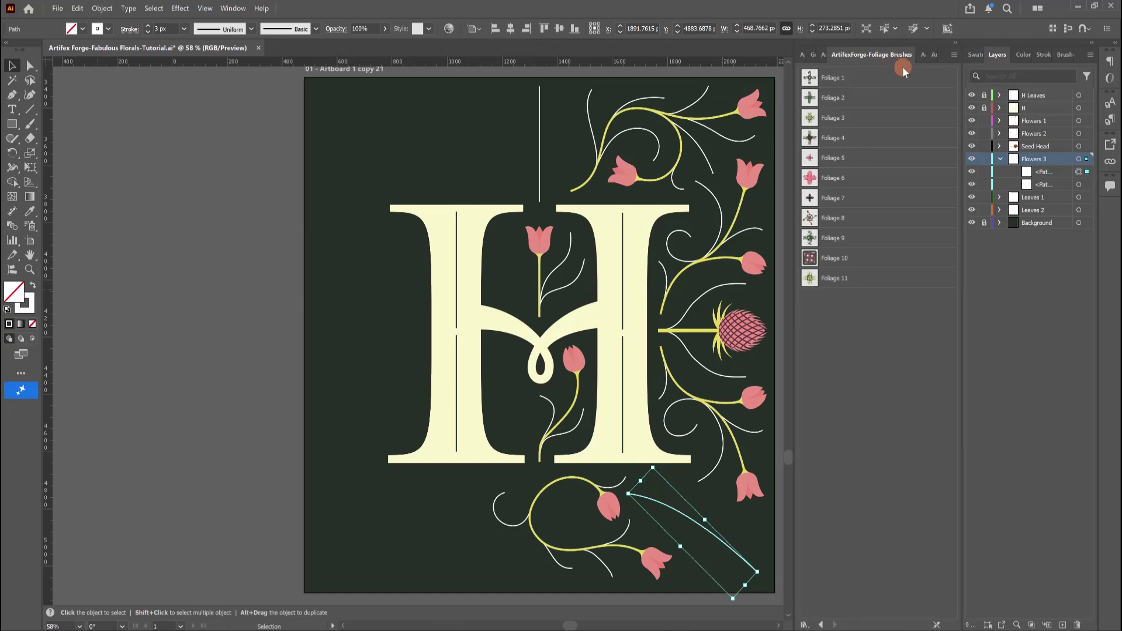
click(849, 101)
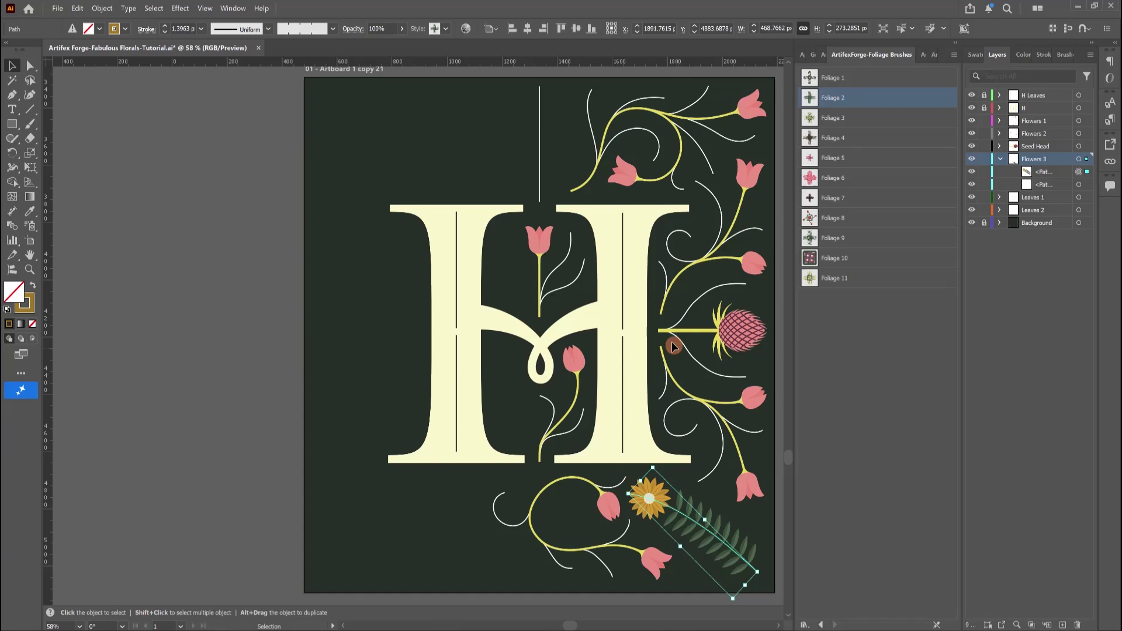
click(111, 12)
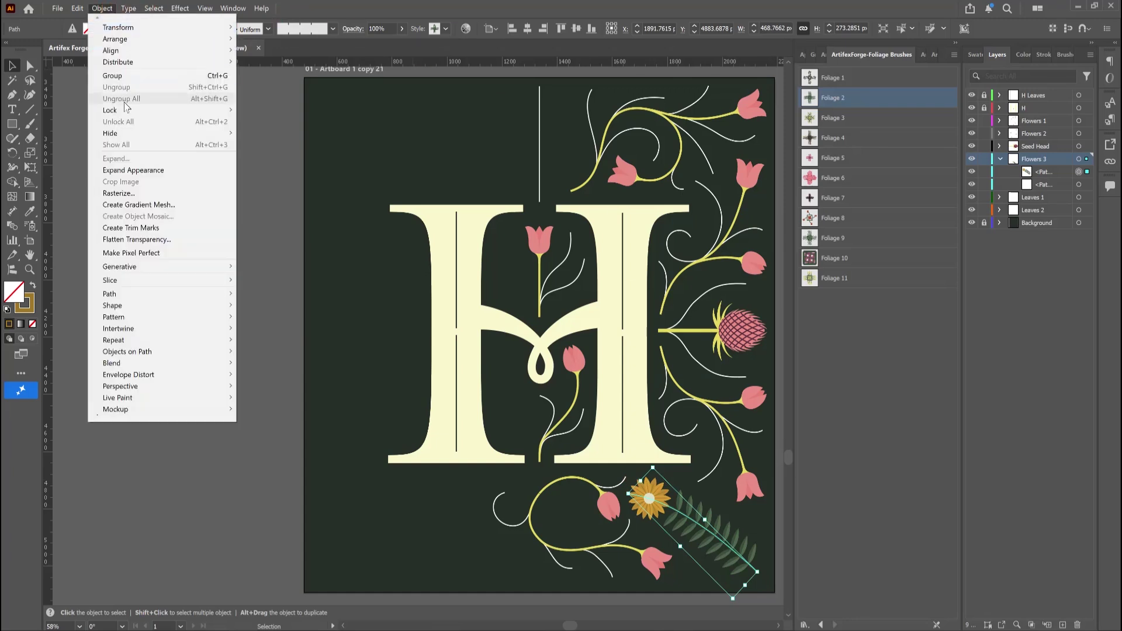
mouse_move(153, 294)
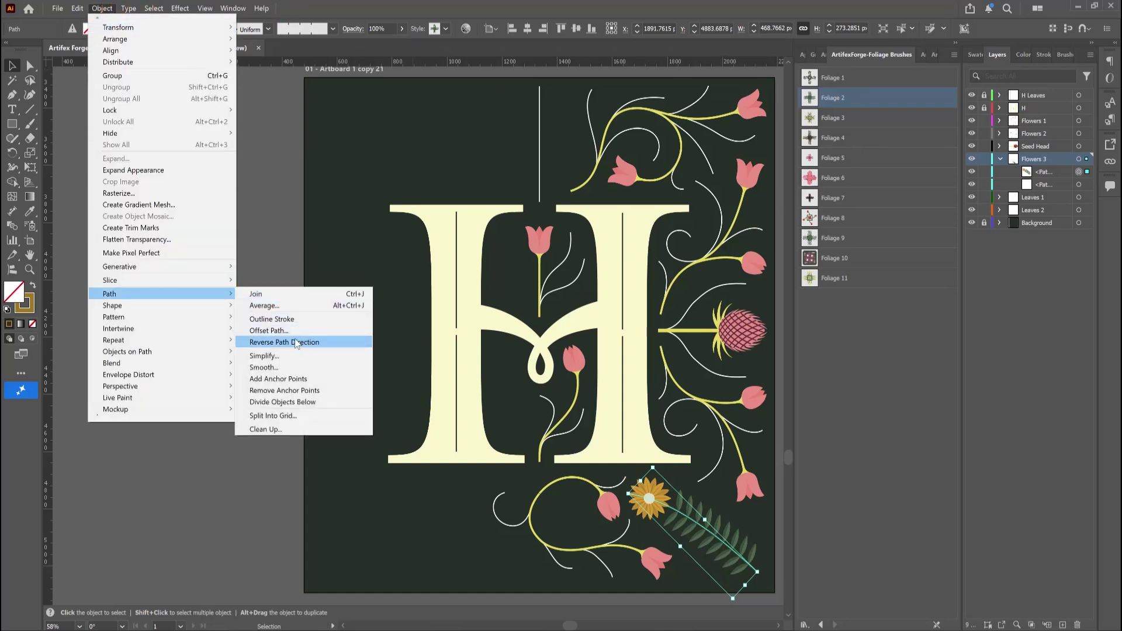
click(311, 345)
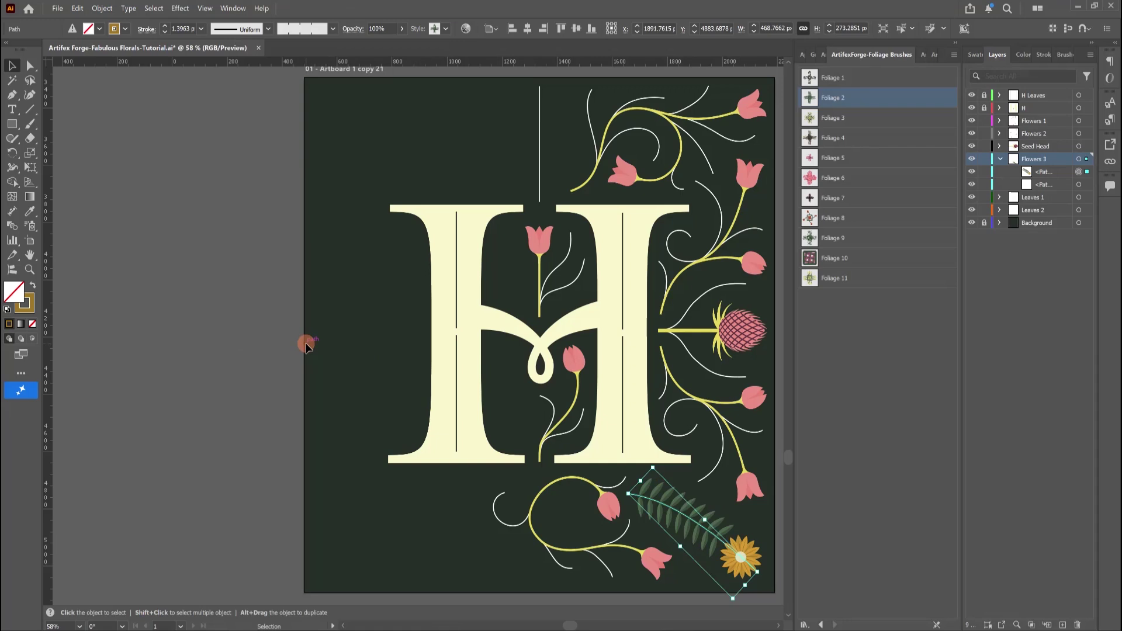
Step: Set the weight of the Foliage-2-A-Top, Foliage-2-B, Foliage-2-C and Foliage-2-D strokes to 1.9 px
click(805, 54)
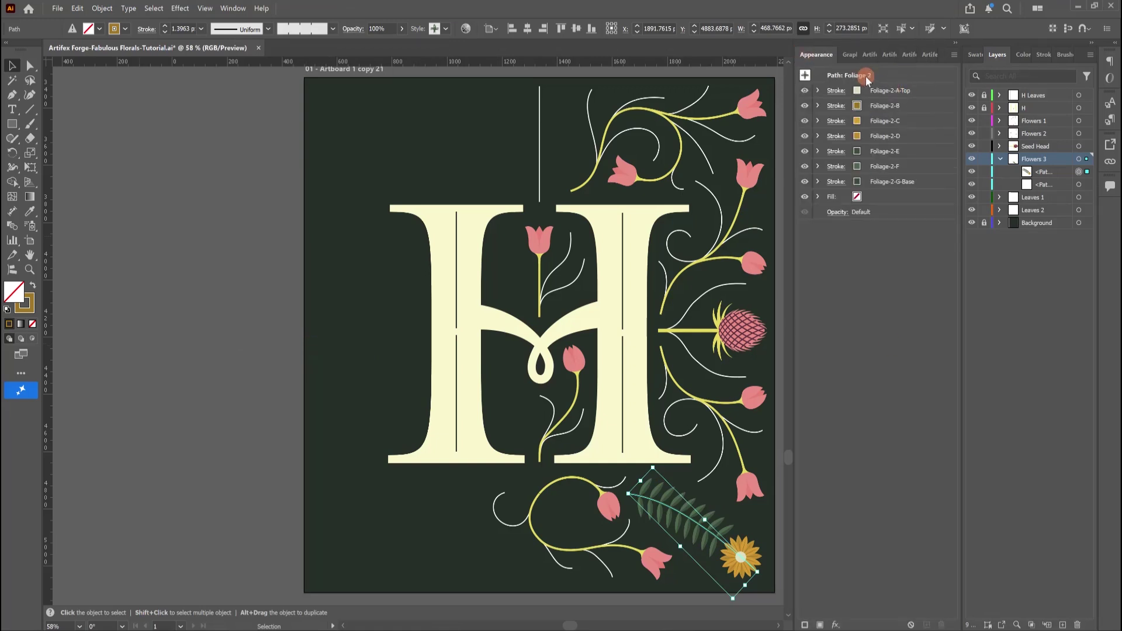
click(841, 91)
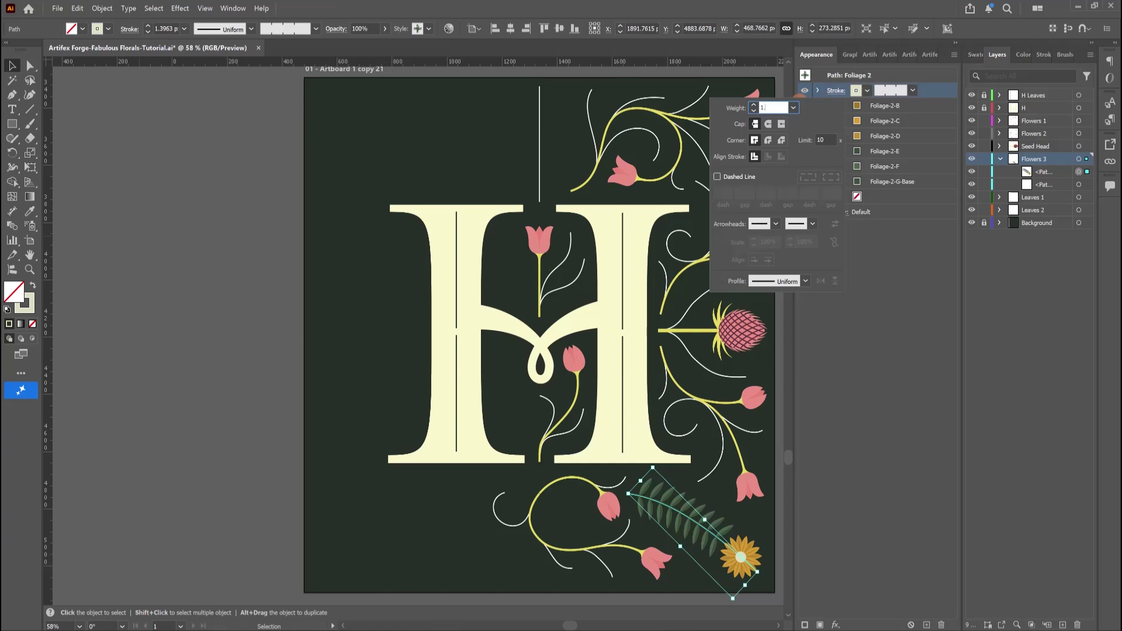
click(836, 106)
click(837, 122)
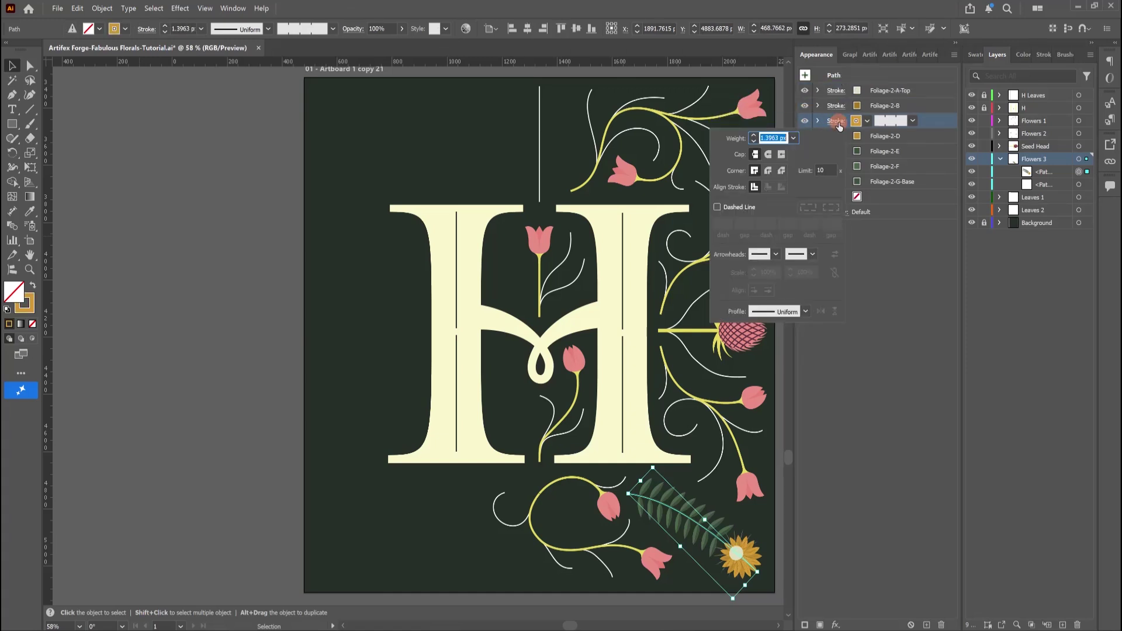
click(840, 137)
text(1.9)
key(Return)
Step: Set the weight of the Foliage-2-E, Foliage-2-F and Foliage-2-G-Base strokes to 1.9 px
click(843, 152)
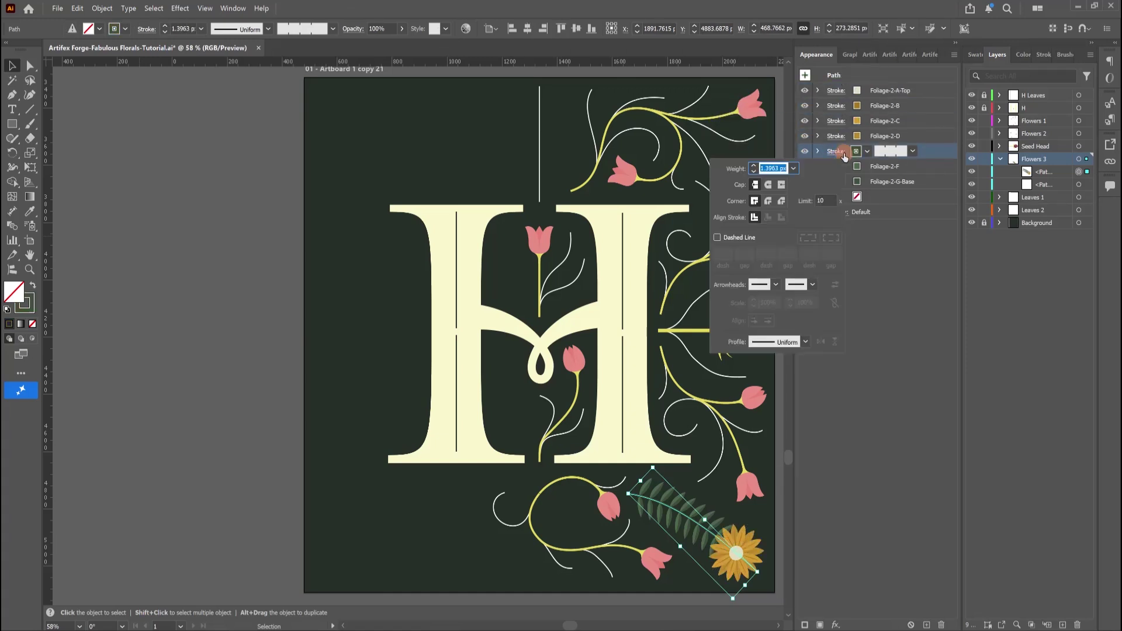
text(1.9)
key(Return)
click(842, 167)
text(1.9)
key(Return)
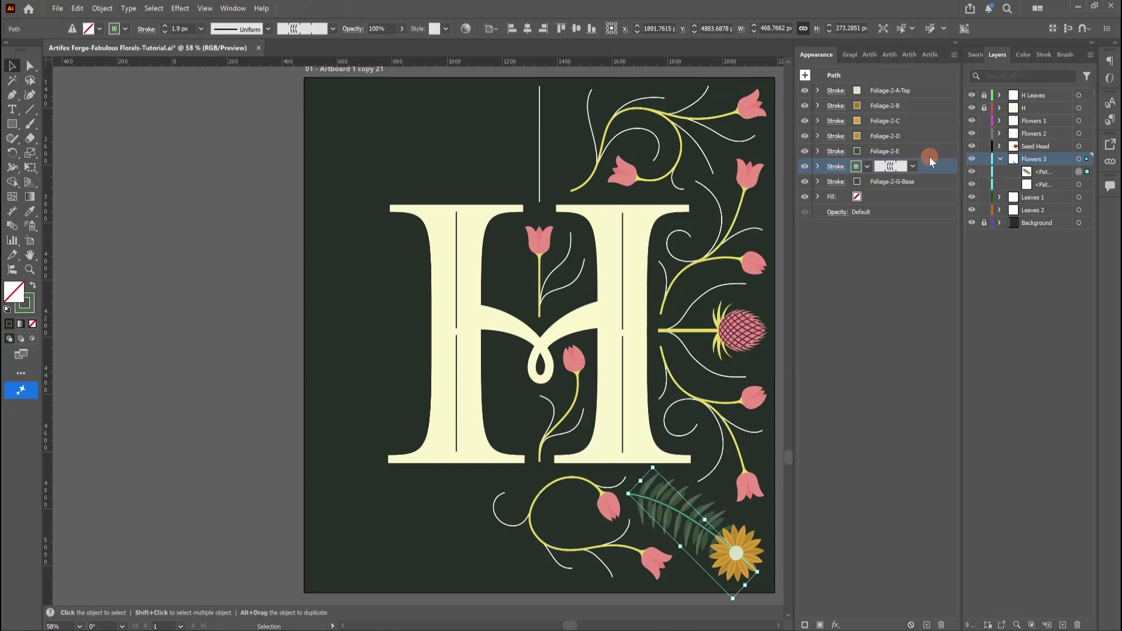
click(842, 183)
text(1.9)
key(Return)
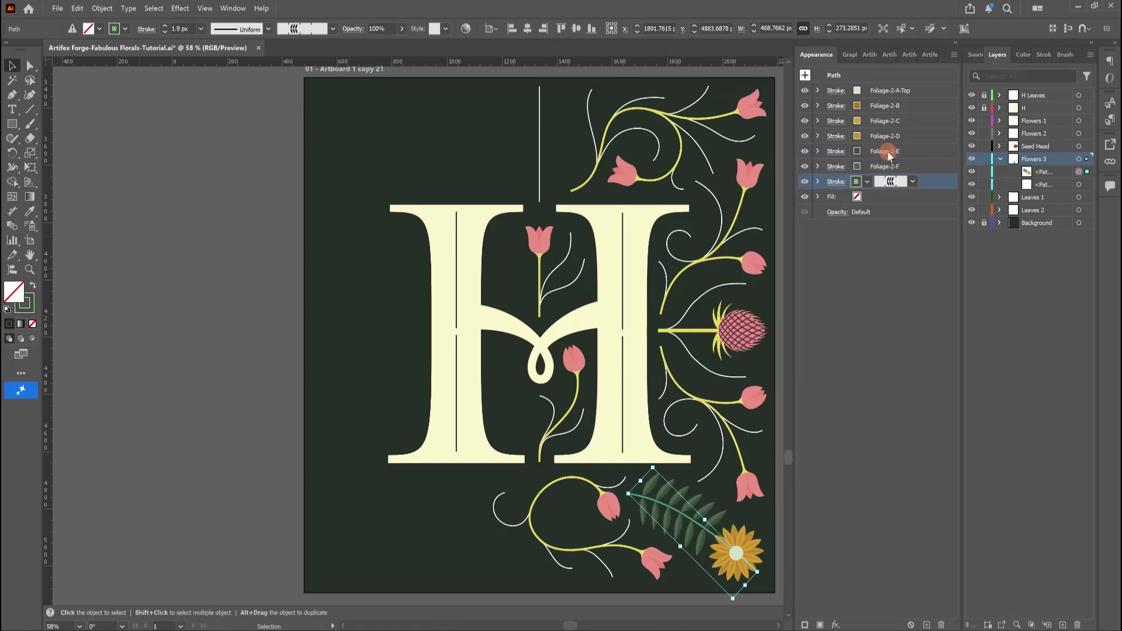
Step: Recolor the Foliage-2-G-Base stroke with the yellow swatch and set its tint to 75%
click(867, 181)
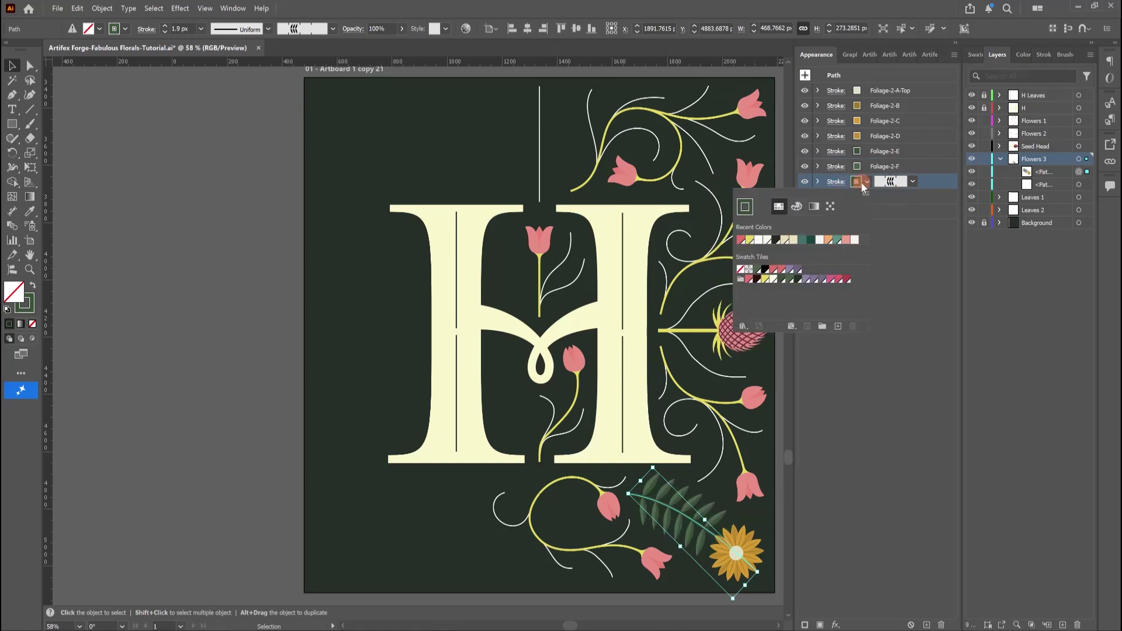
click(766, 279)
click(1020, 54)
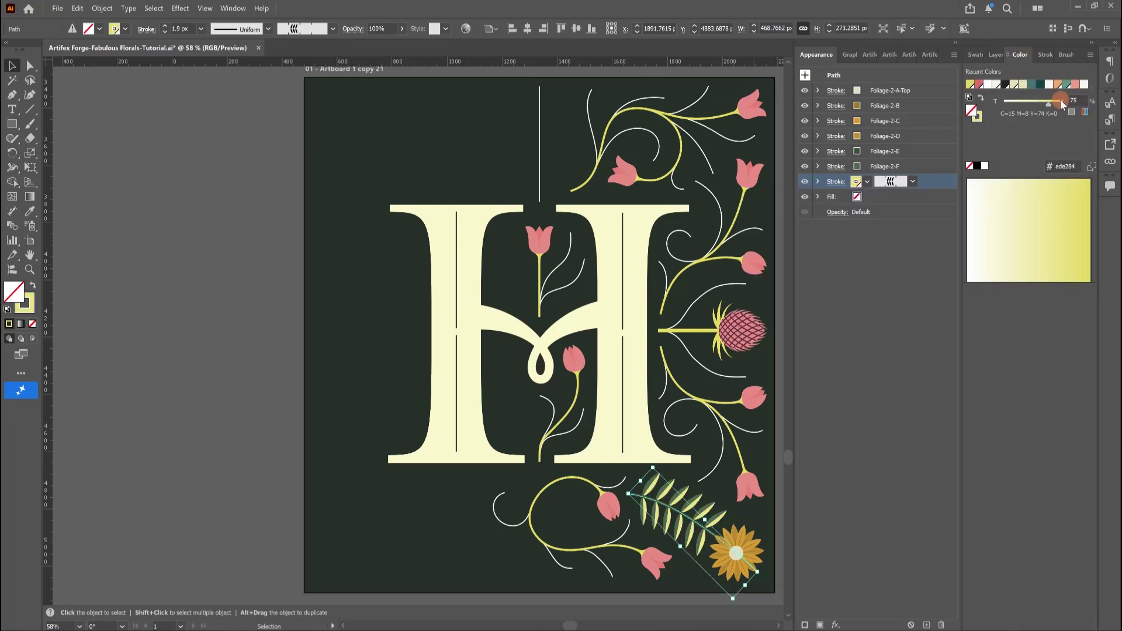
Step: Recolor the Foliage-2-F and Foliage-2-E strokes with the yellow swatch at full tint
click(864, 167)
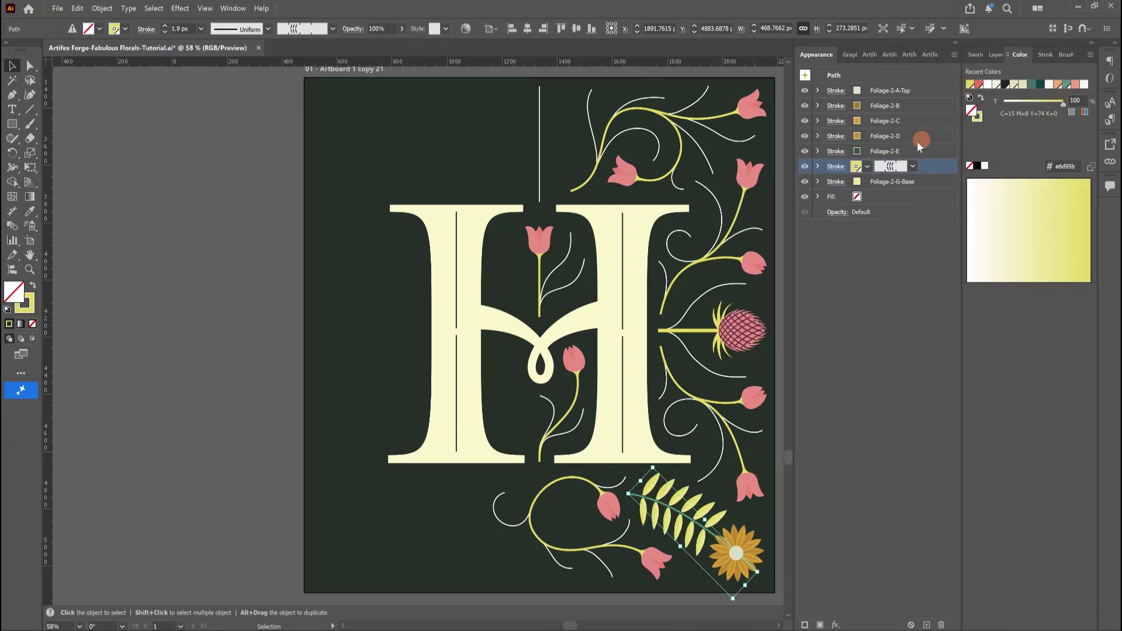
click(864, 153)
click(970, 85)
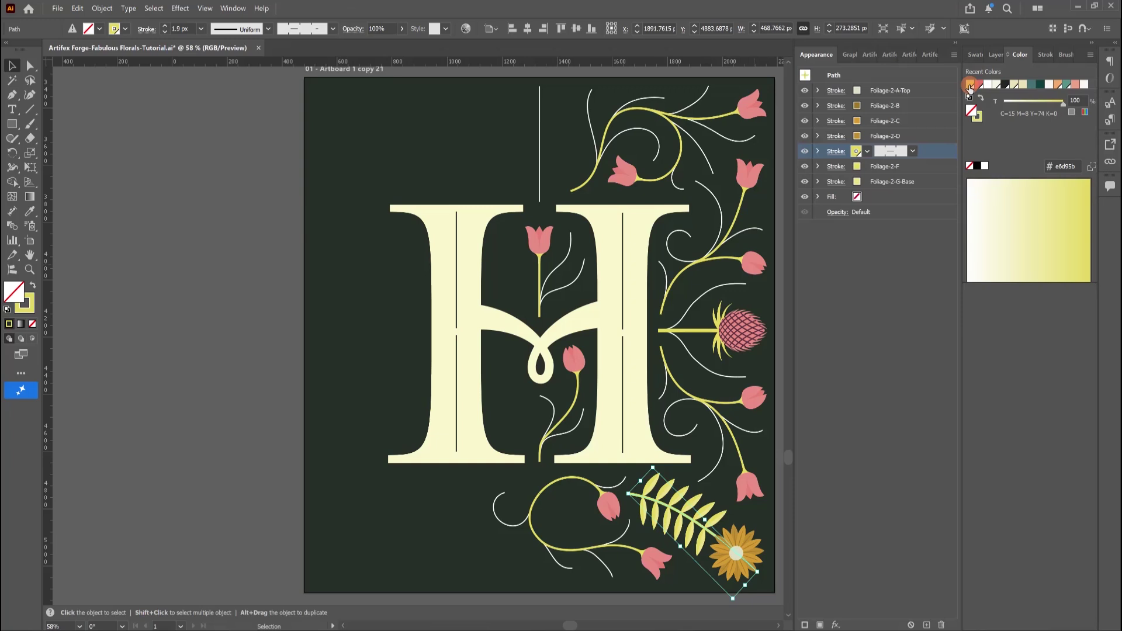
Step: Recolor the Foliage-2-D stroke coral red at 90% tint and the Foliage-2-C stroke coral red at 80% tint
click(869, 137)
click(980, 86)
click(1056, 103)
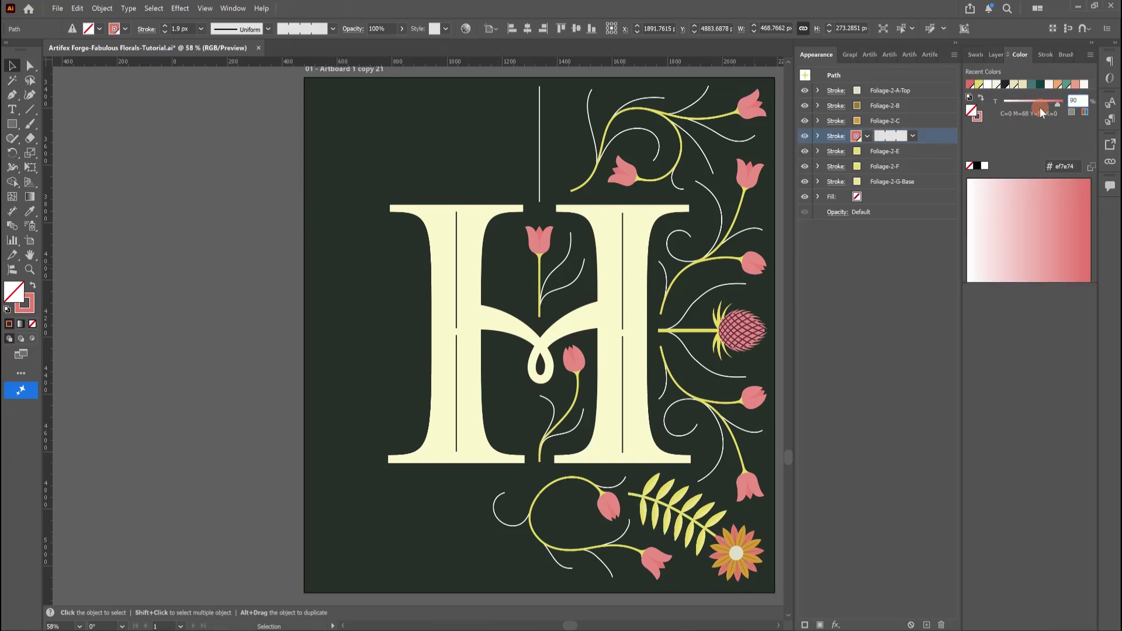
click(869, 122)
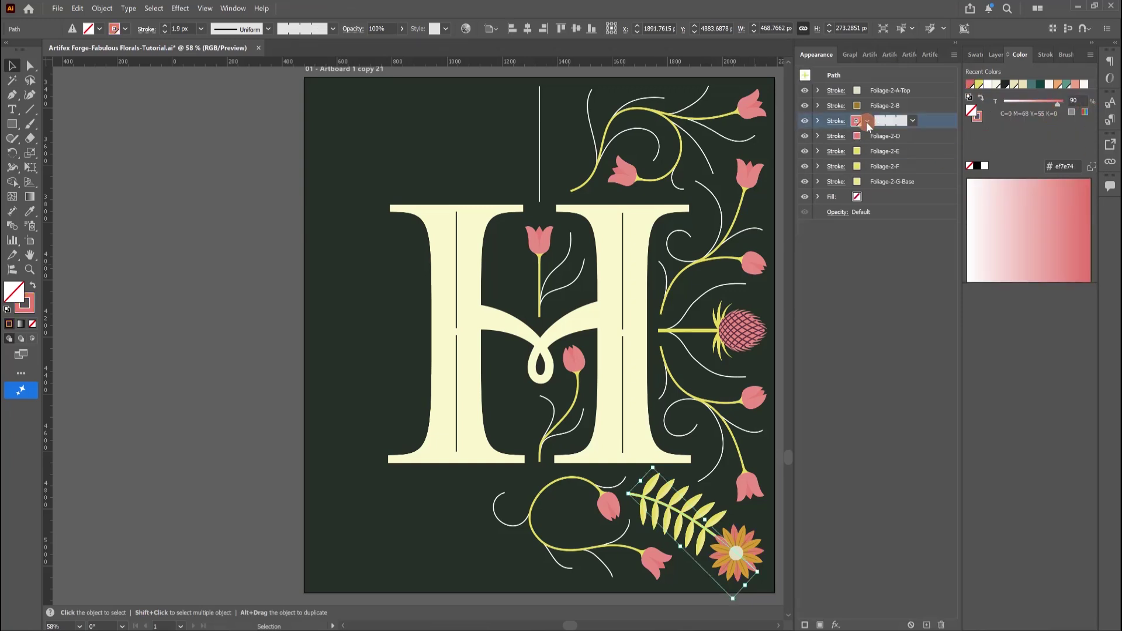
click(971, 85)
click(1051, 103)
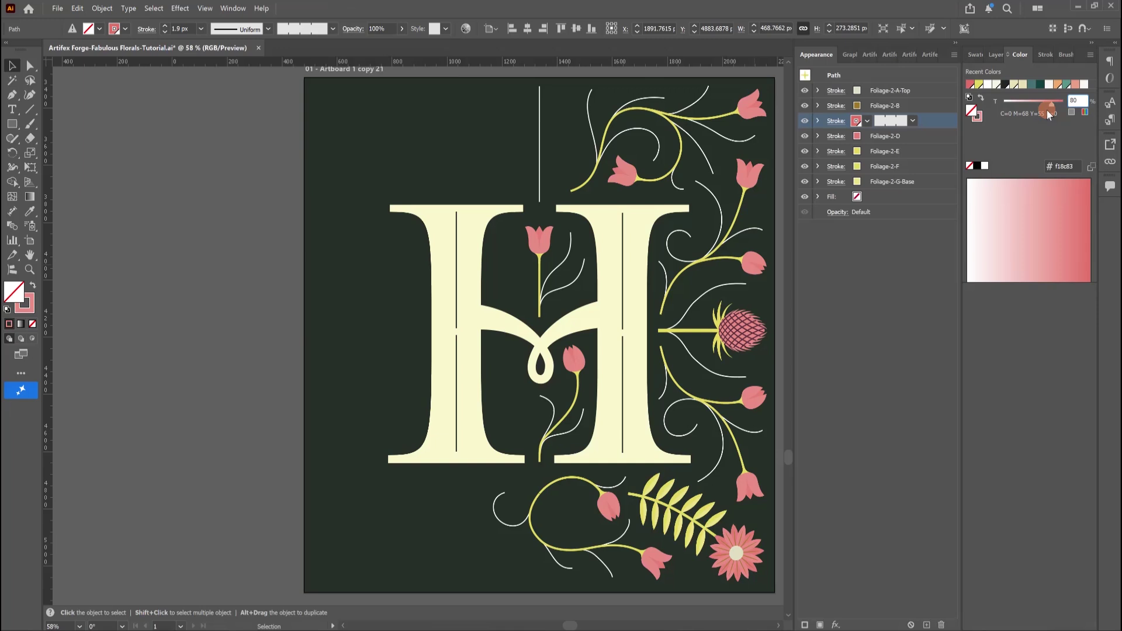
Step: Recolor the Foliage-2-B stroke with the dark red swatch
click(838, 111)
click(971, 86)
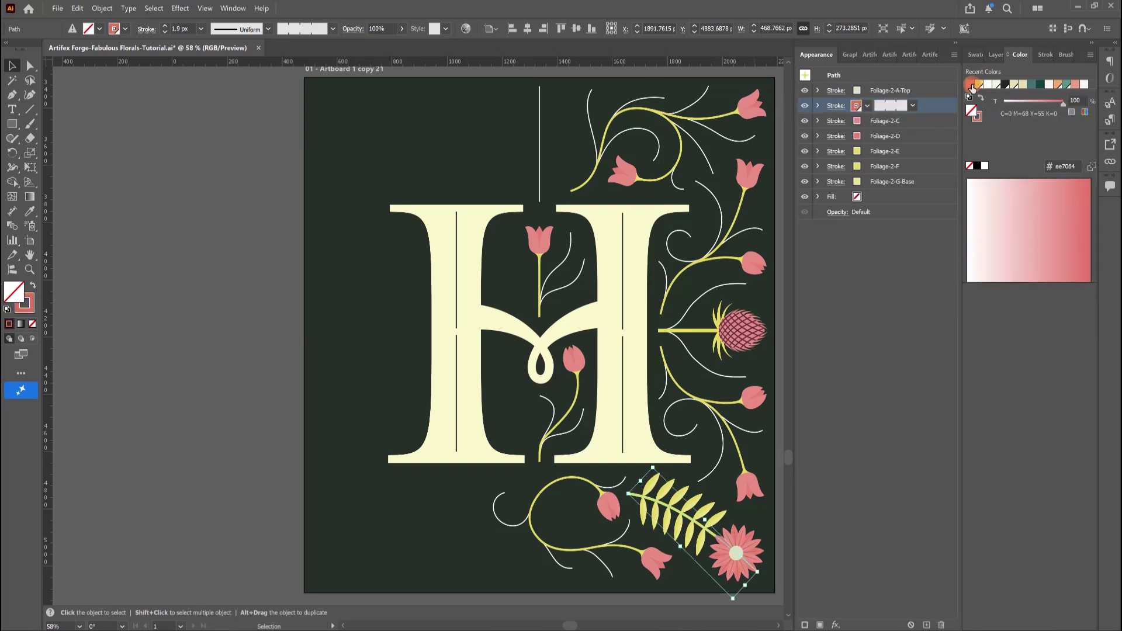
click(867, 105)
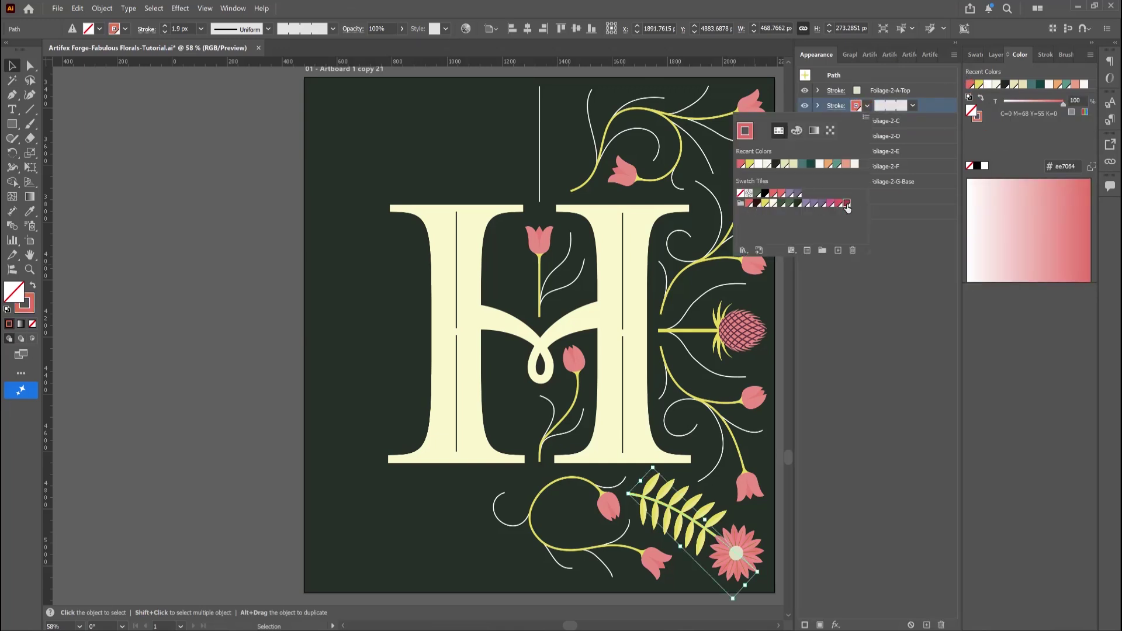
click(847, 204)
Step: Recolor the Foliage-2-A-Top stroke with the yellow swatch and set its tint to 75%
click(852, 91)
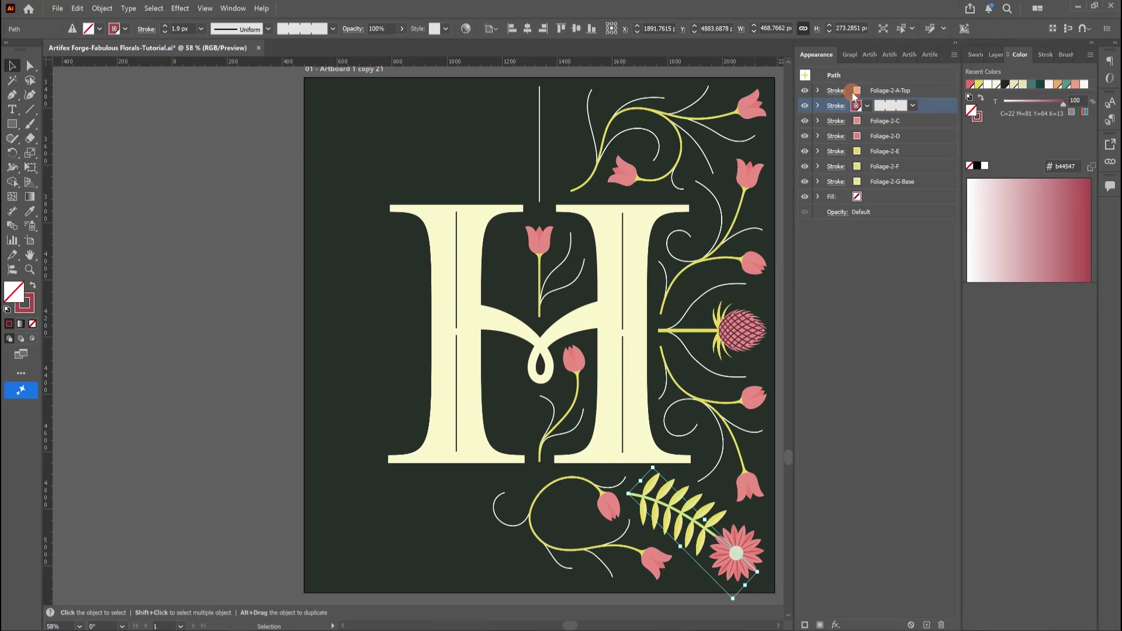
click(859, 90)
click(863, 90)
click(759, 150)
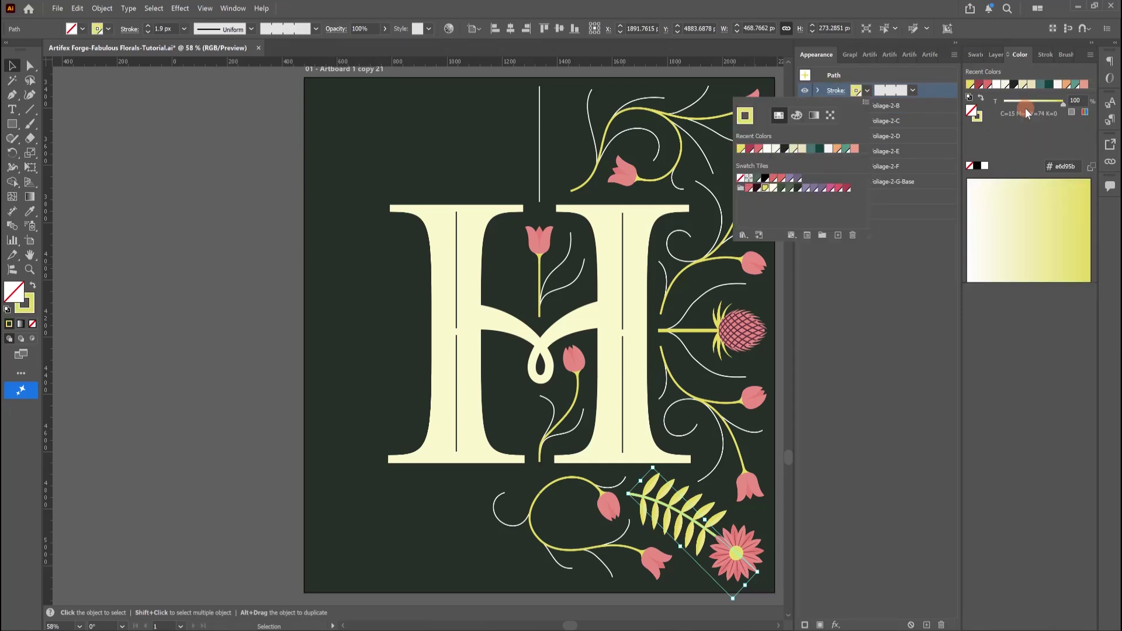
drag(1083, 101, 1065, 101)
text(75)
click(756, 566)
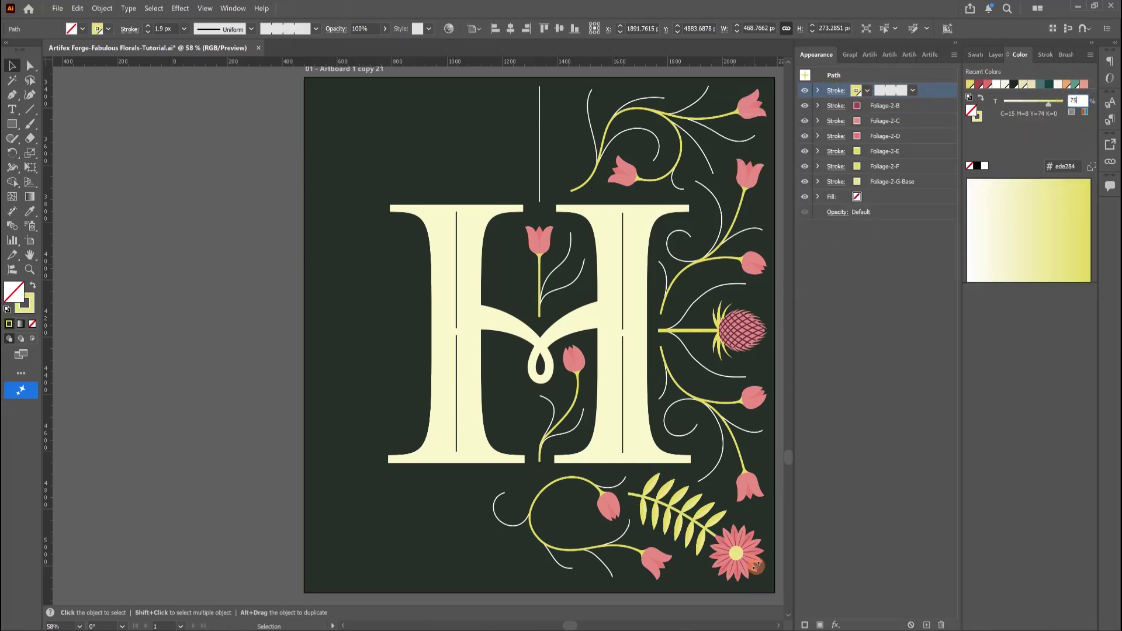
Step: Save the recolored foliage as a graphic style named Foliage 2-Edit and apply it to the vertical path above the H's centre
click(851, 53)
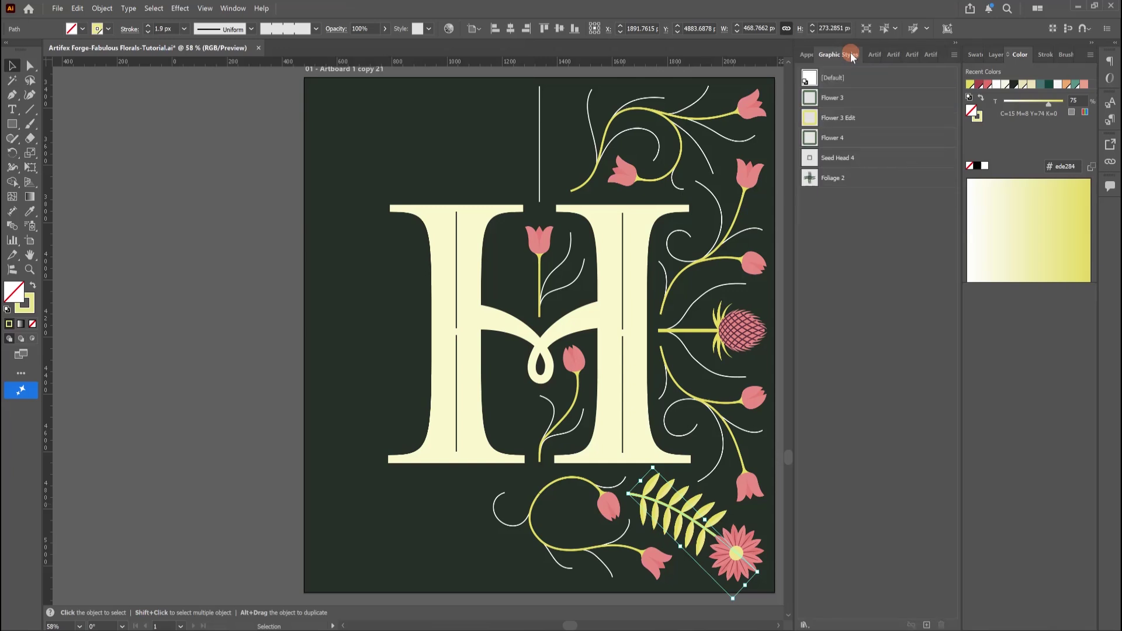
click(927, 625)
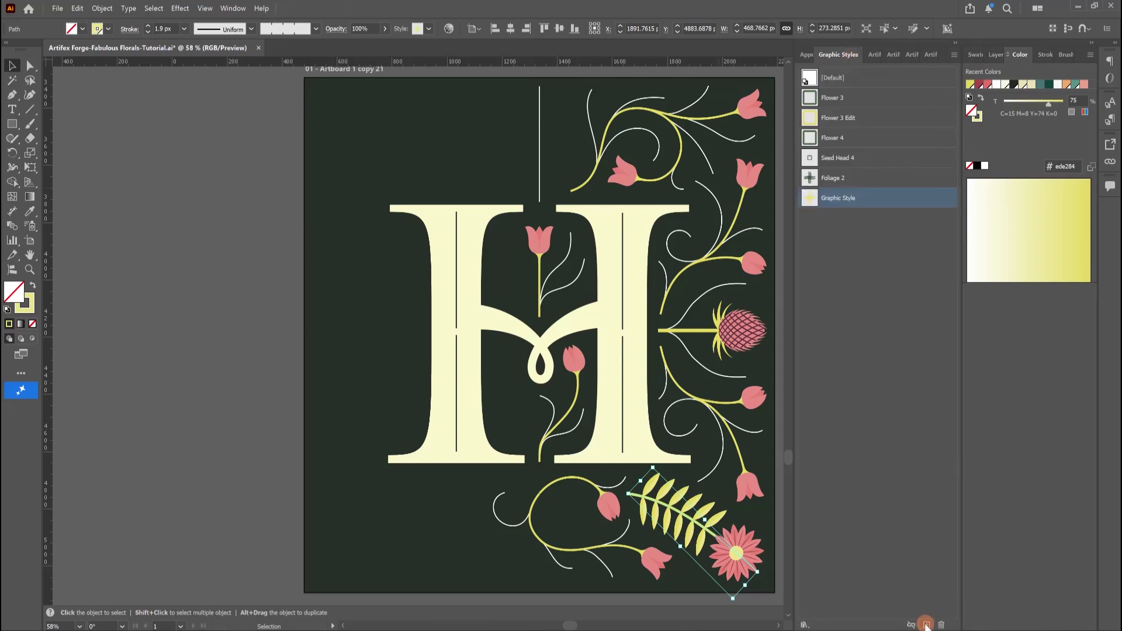
double_click(846, 199)
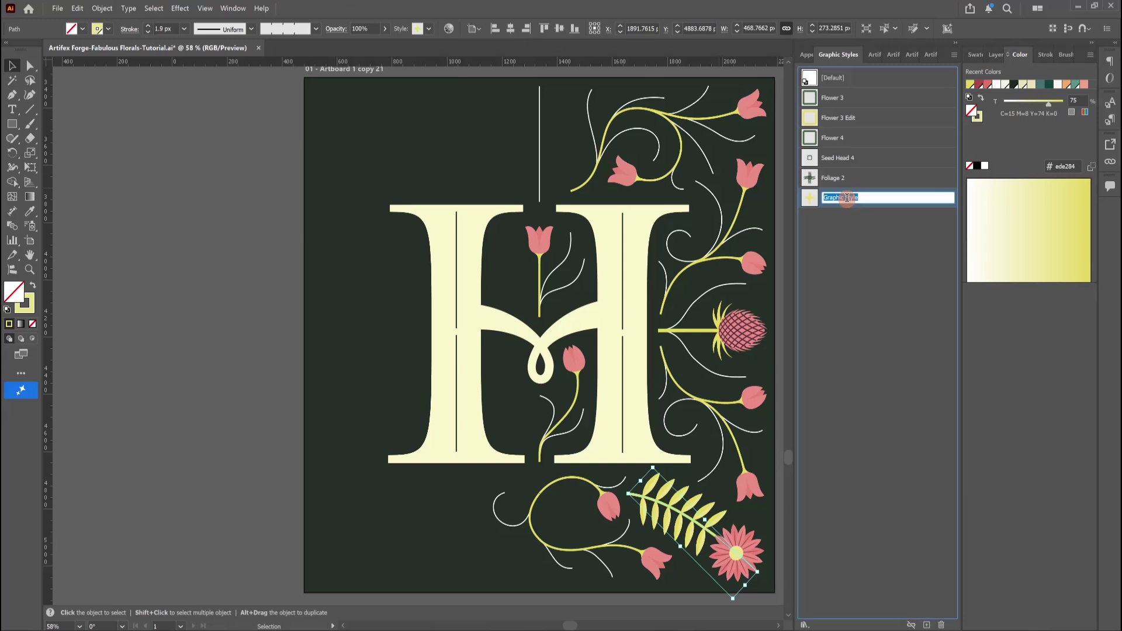
text(Foliage 2-Edit)
key(Return)
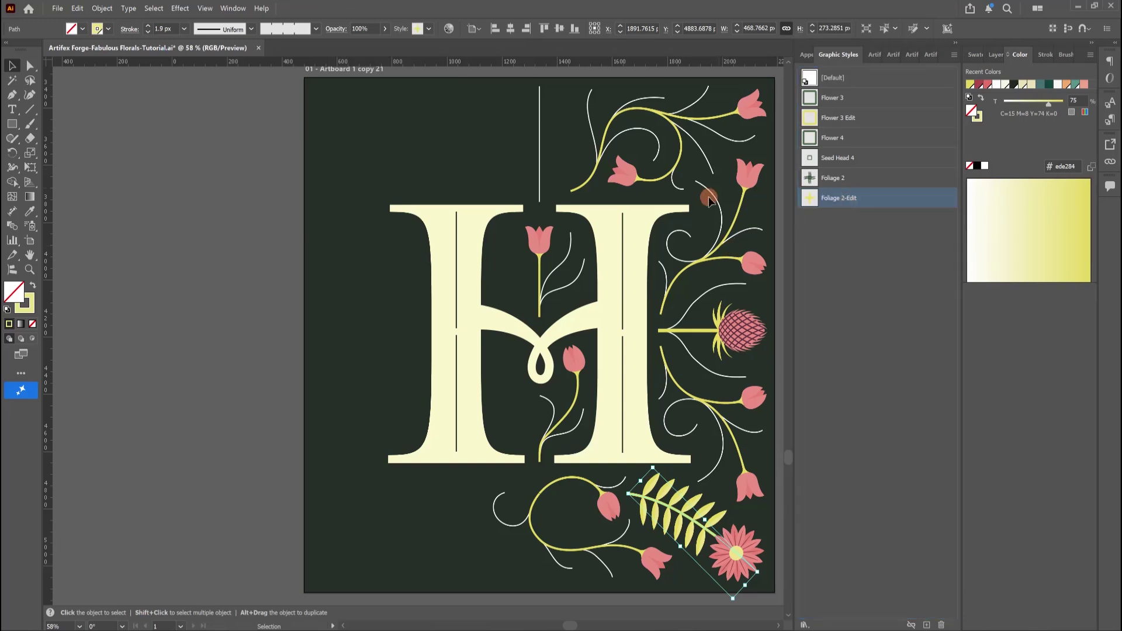
click(539, 125)
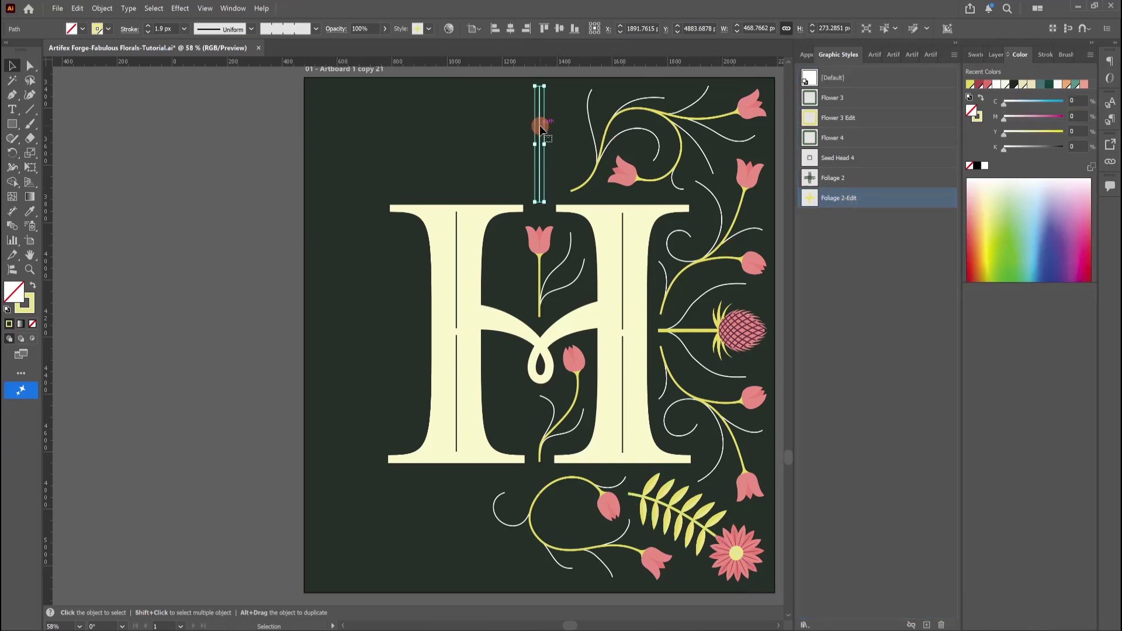
click(836, 200)
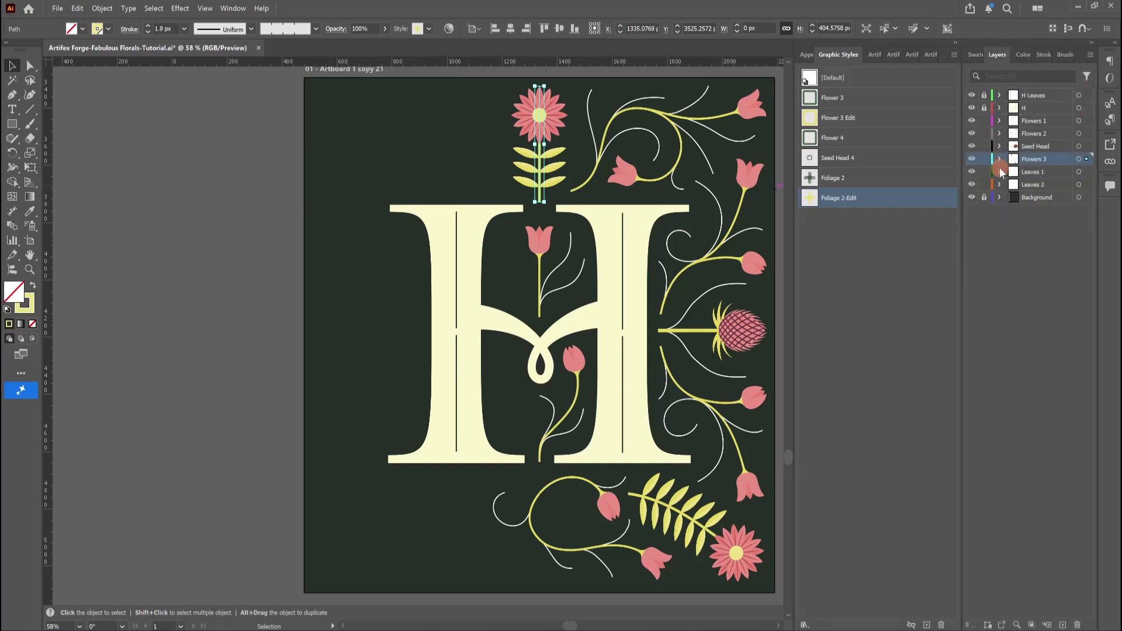
Step: Select all five paths in the first sublayer of Leaves 1 and apply the Leaf 3 style to them
click(999, 171)
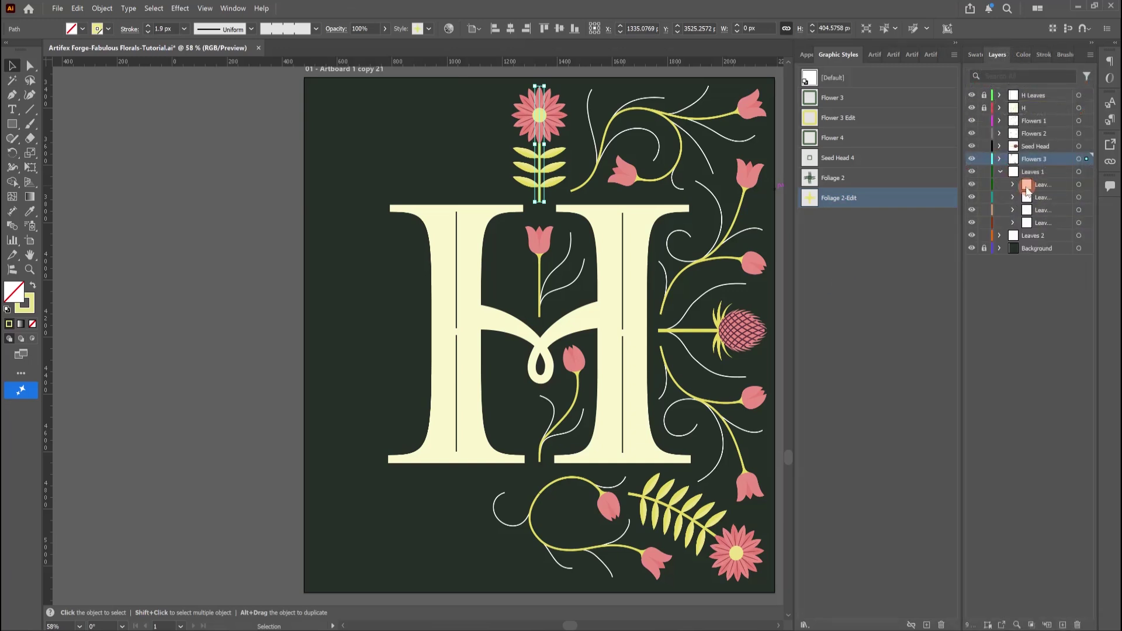
click(1013, 184)
drag(1081, 199, 1079, 248)
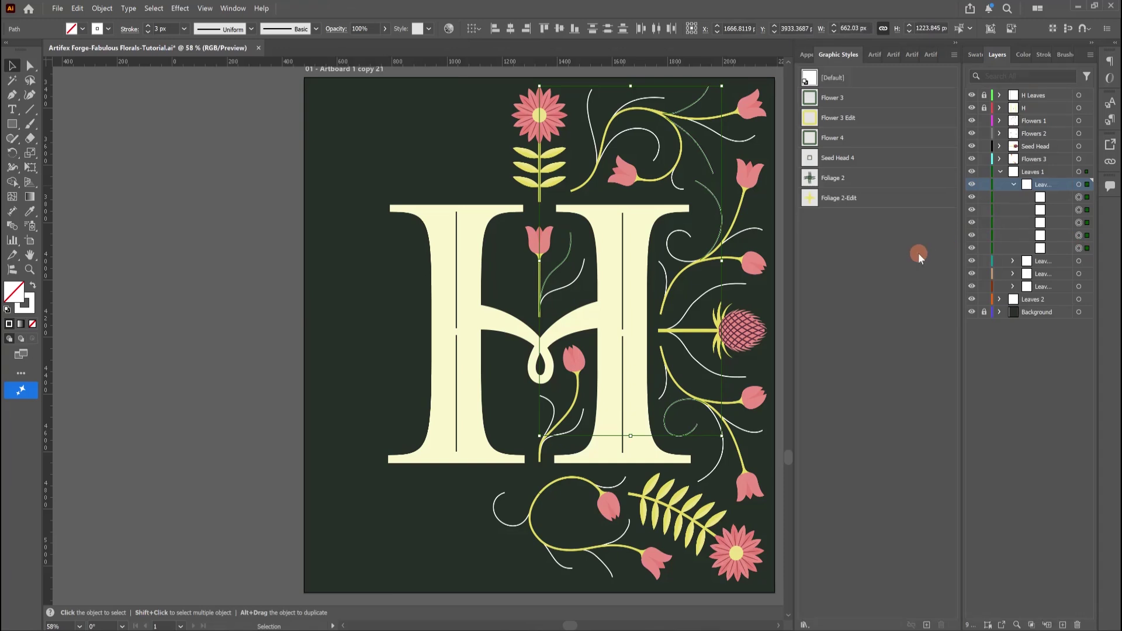
click(926, 55)
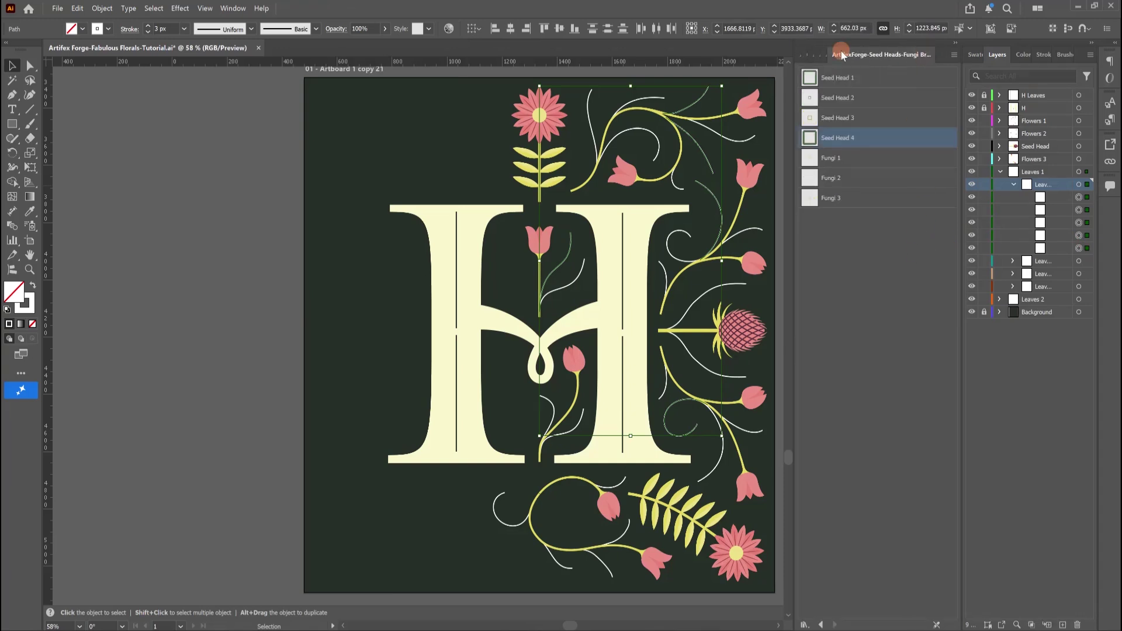
click(824, 55)
click(859, 118)
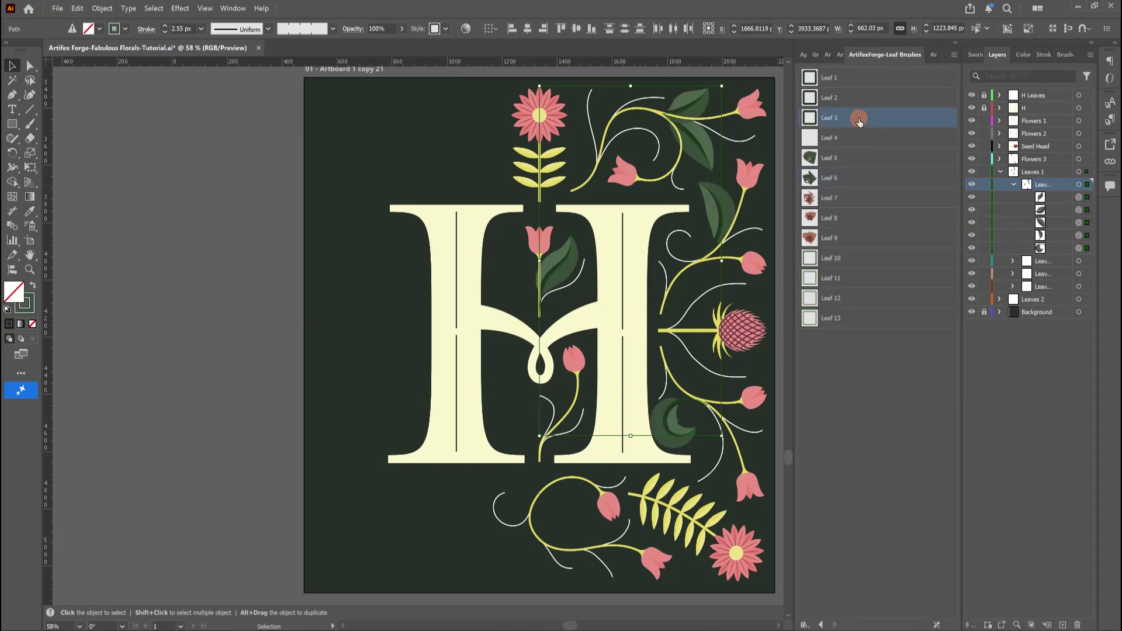
click(805, 54)
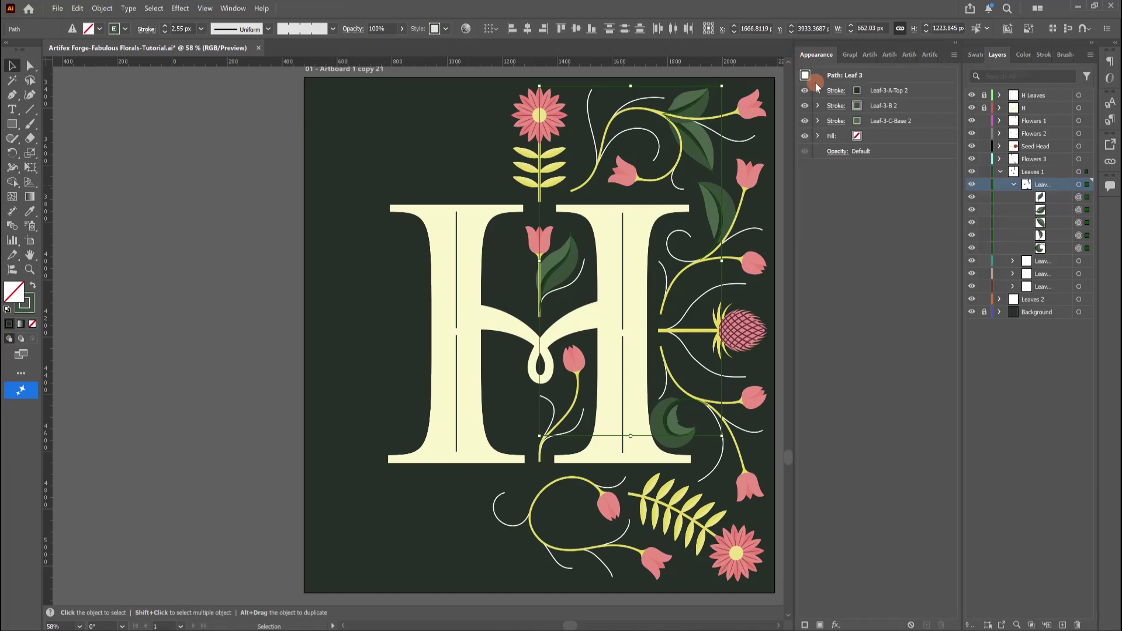
Step: Hide the Leaf-3-B 2 stroke and recolor the Leaf-3-C-Base 2 stroke with the yellow swatch
click(826, 106)
click(805, 109)
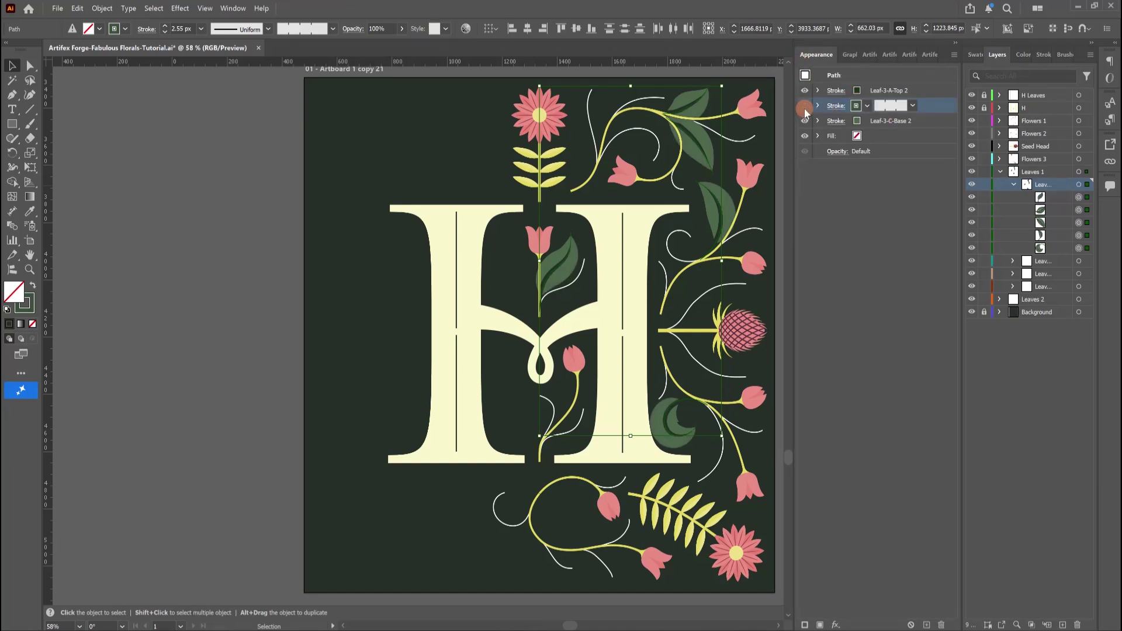
click(865, 121)
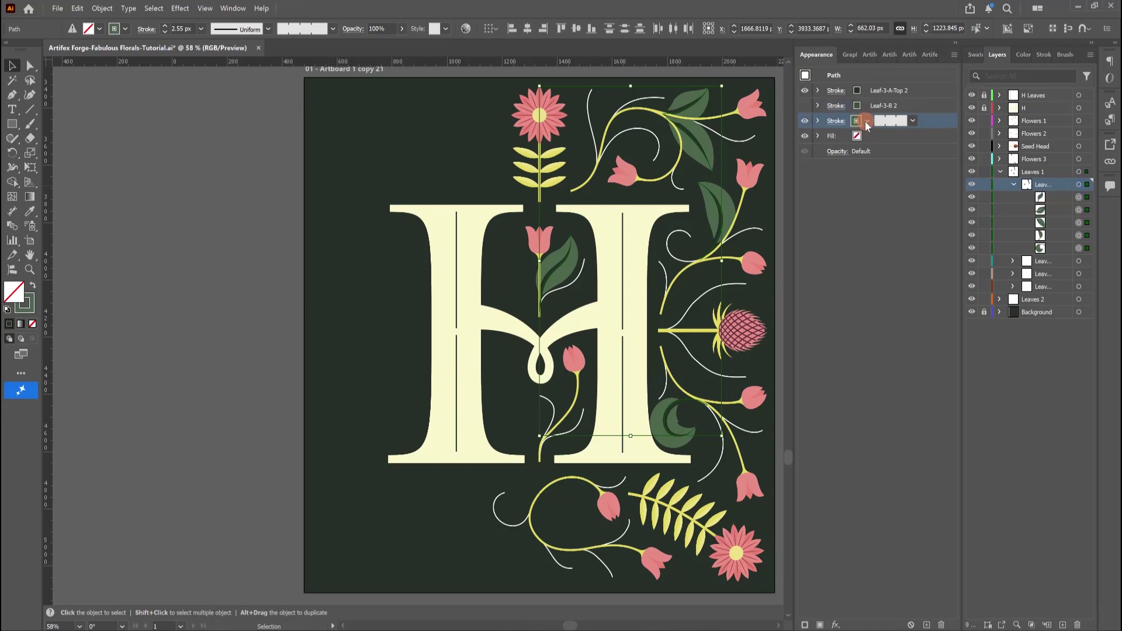
click(866, 120)
click(765, 219)
Step: Recolor the Leaf-3-A-Top 2 stroke with the same yellow swatch
click(858, 92)
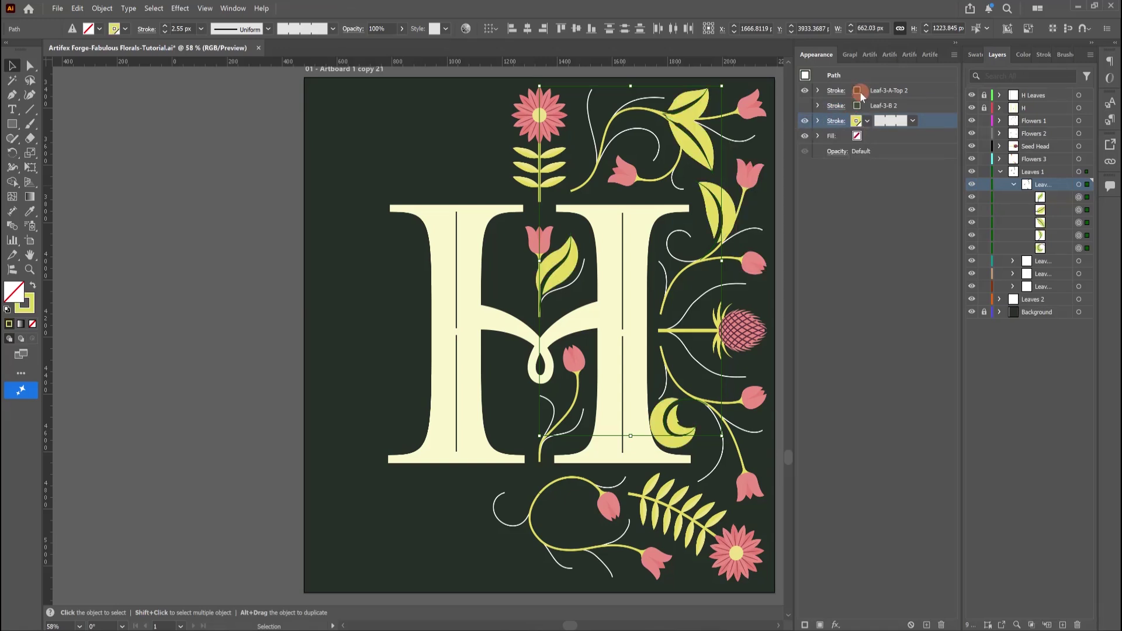
click(857, 91)
click(765, 189)
Step: Set the weight of the Leaf-3-A-Top 2 and Leaf-3-C-Base 2 strokes to 1.15 px
click(837, 102)
click(837, 95)
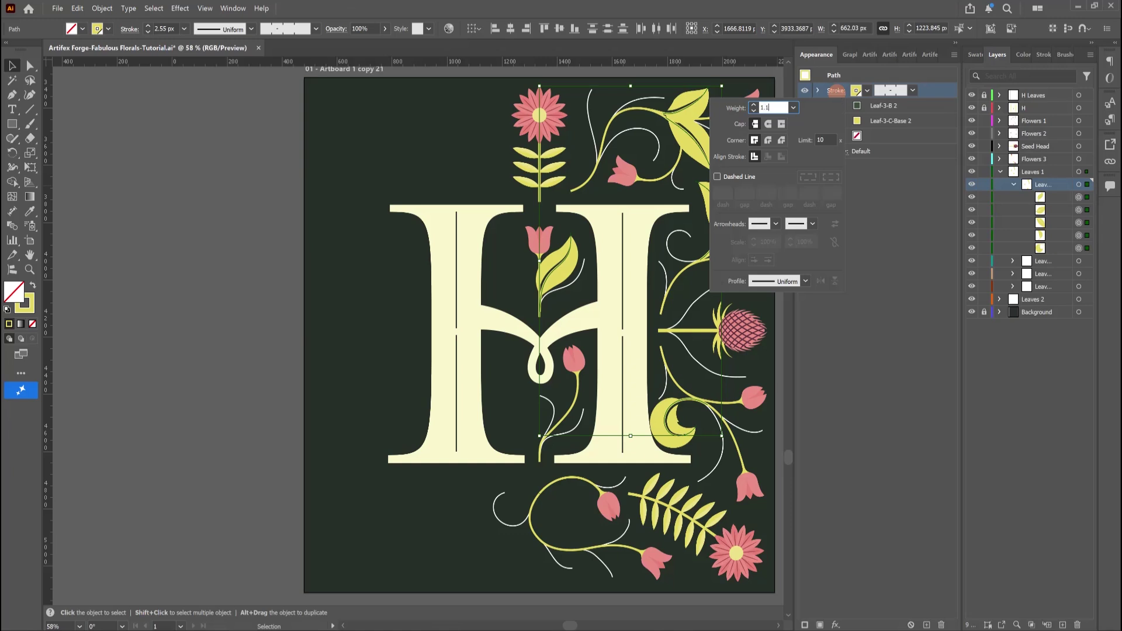
text(1.1)
key(Return)
click(837, 121)
click(837, 122)
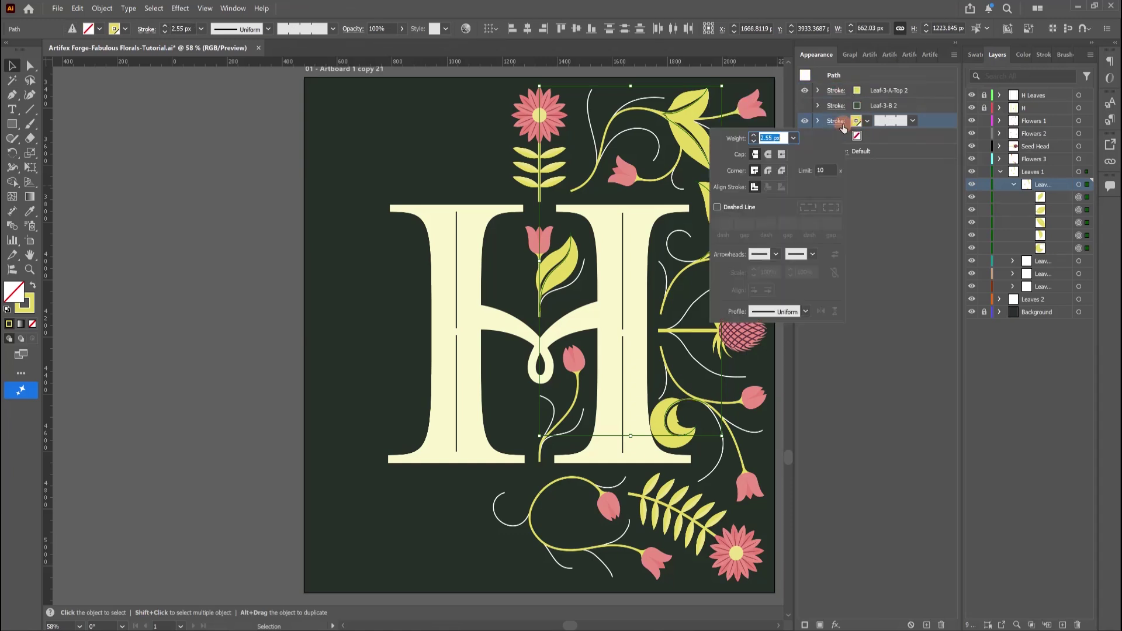
text(1.15)
click(806, 151)
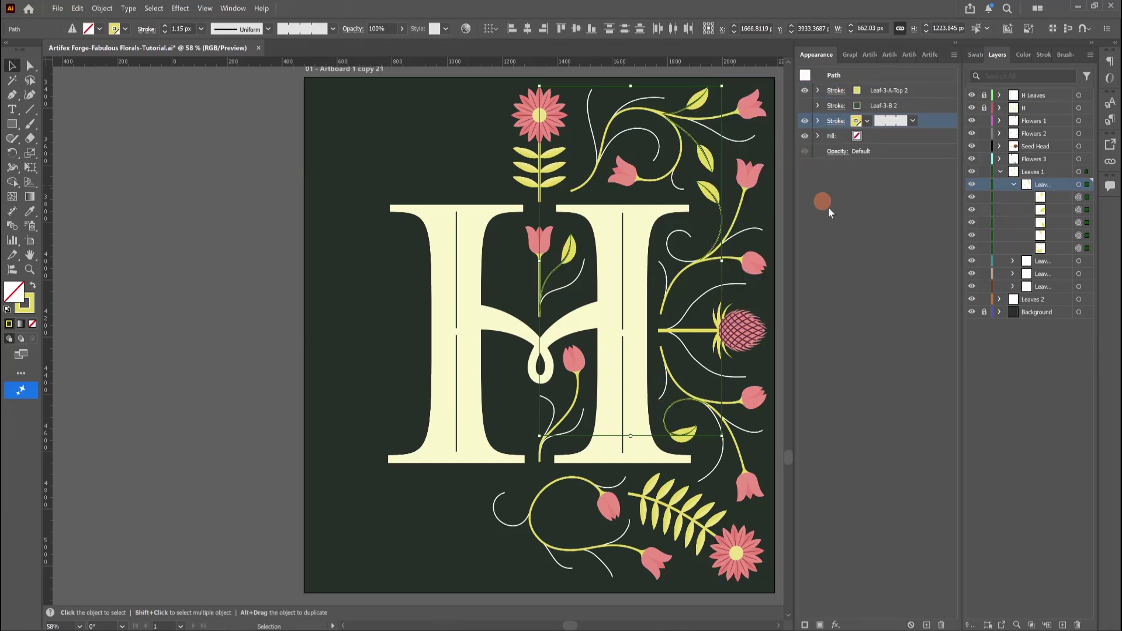
Step: Save the appearance of the recolored leaf at the artboard's upper right as a graphic style named Leaf 3- Edit 1
click(850, 55)
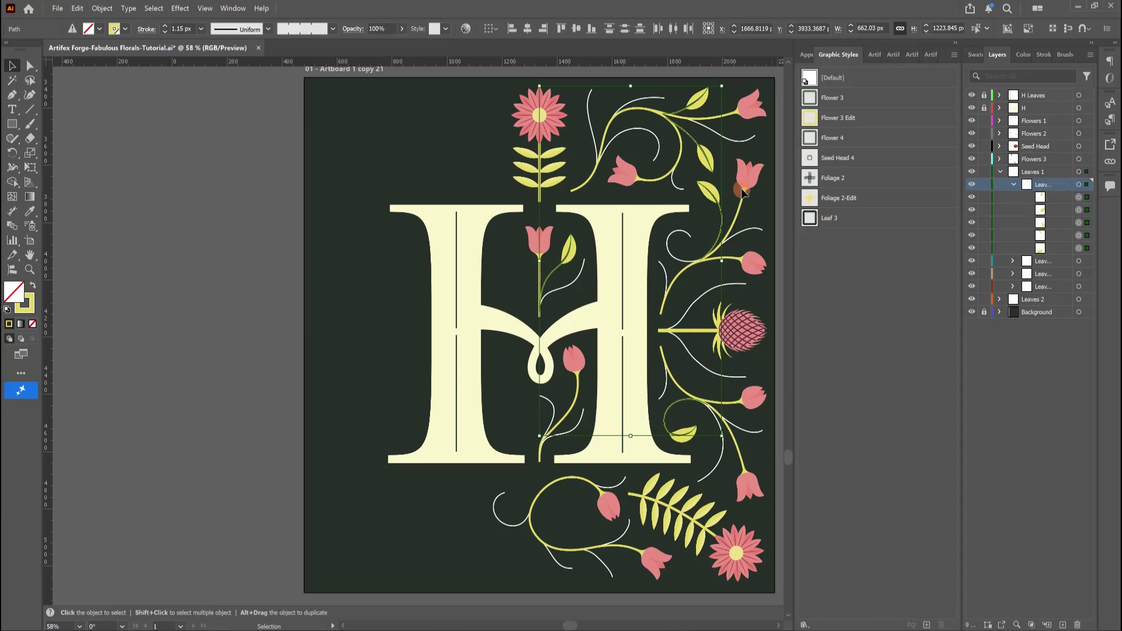
click(739, 91)
click(702, 103)
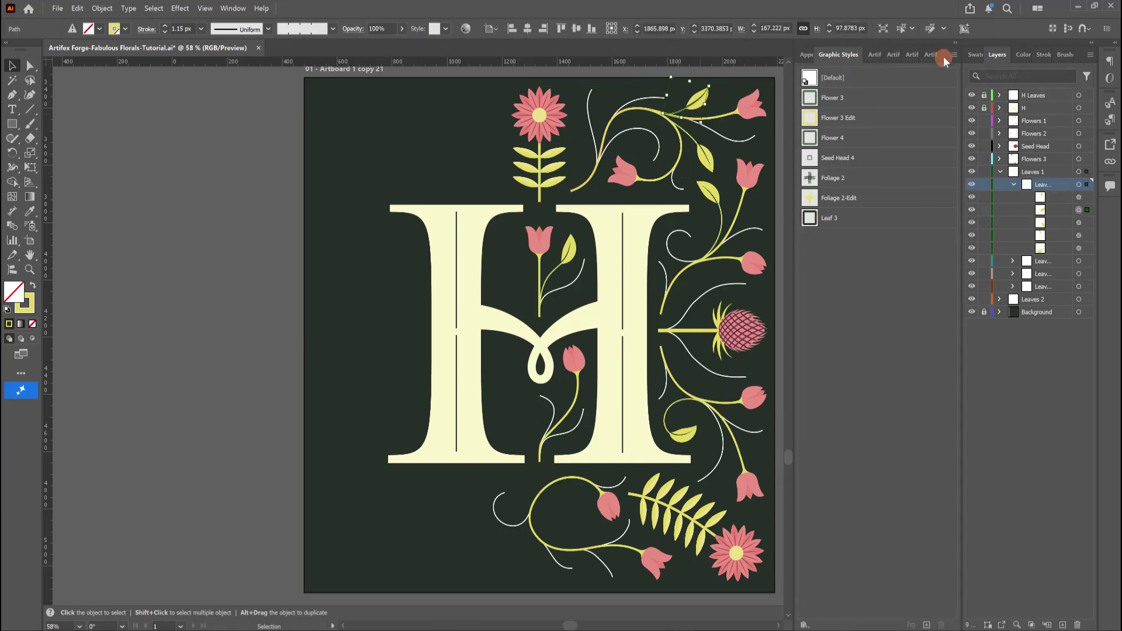
click(928, 624)
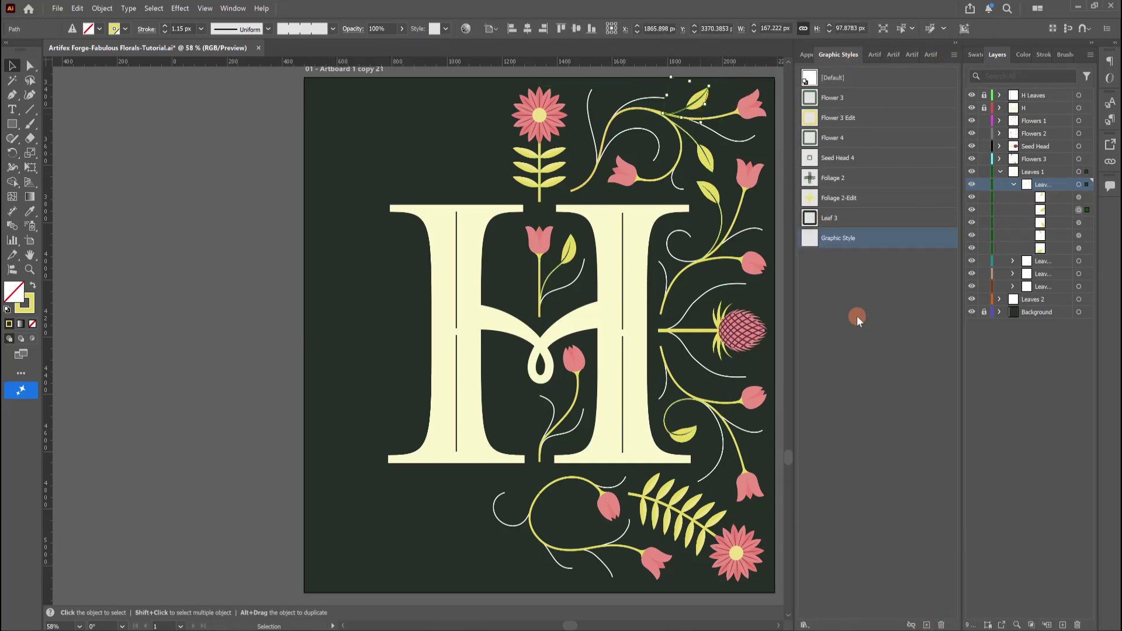
double_click(847, 237)
text(Leaf 3- Edit 1)
key(Return)
Step: Select all the paths in the second sublayer of Leaves 1 and apply the Leaf 3- Edit 1 style to them
click(1014, 185)
click(1014, 197)
click(1079, 197)
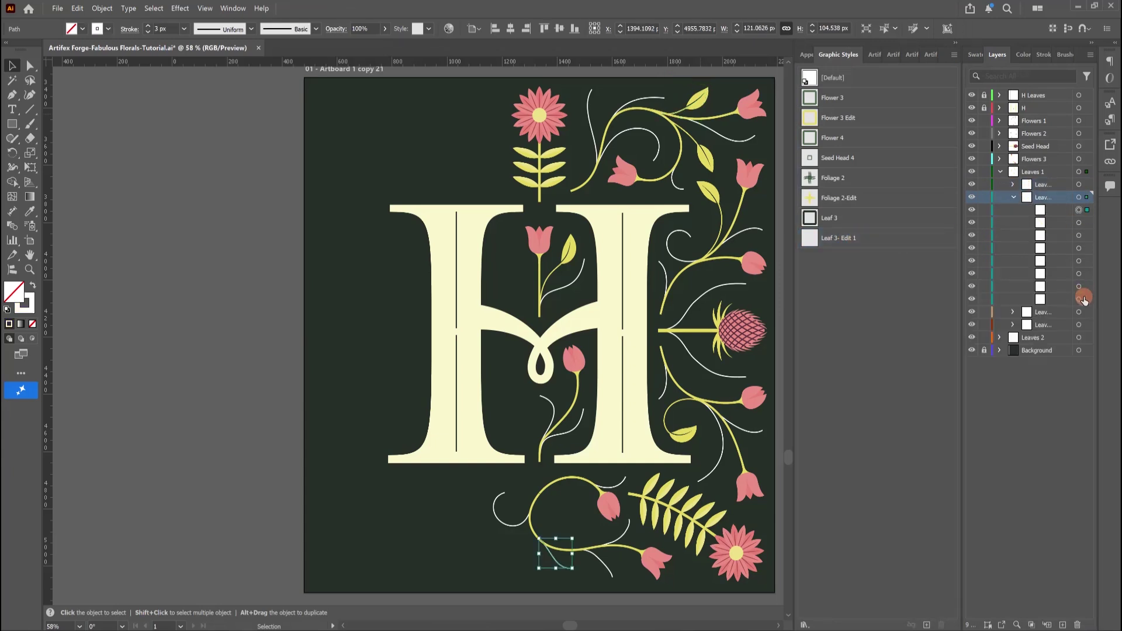
click(821, 244)
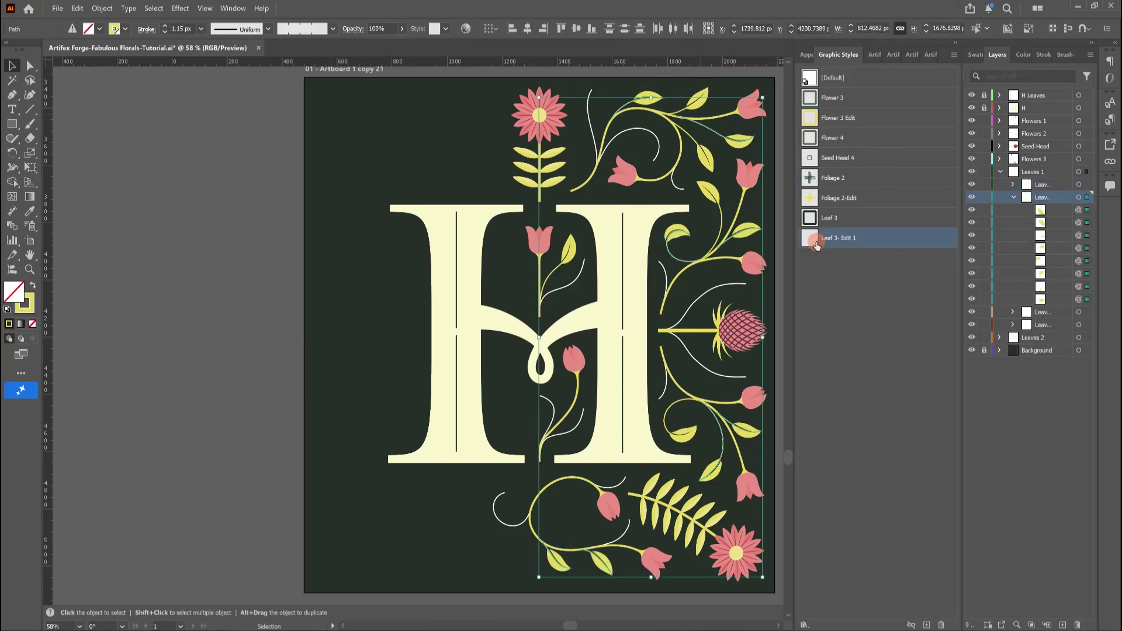
Step: Set the weight of the top and base leaf strokes on the second sublayer's paths to 1 px
click(807, 55)
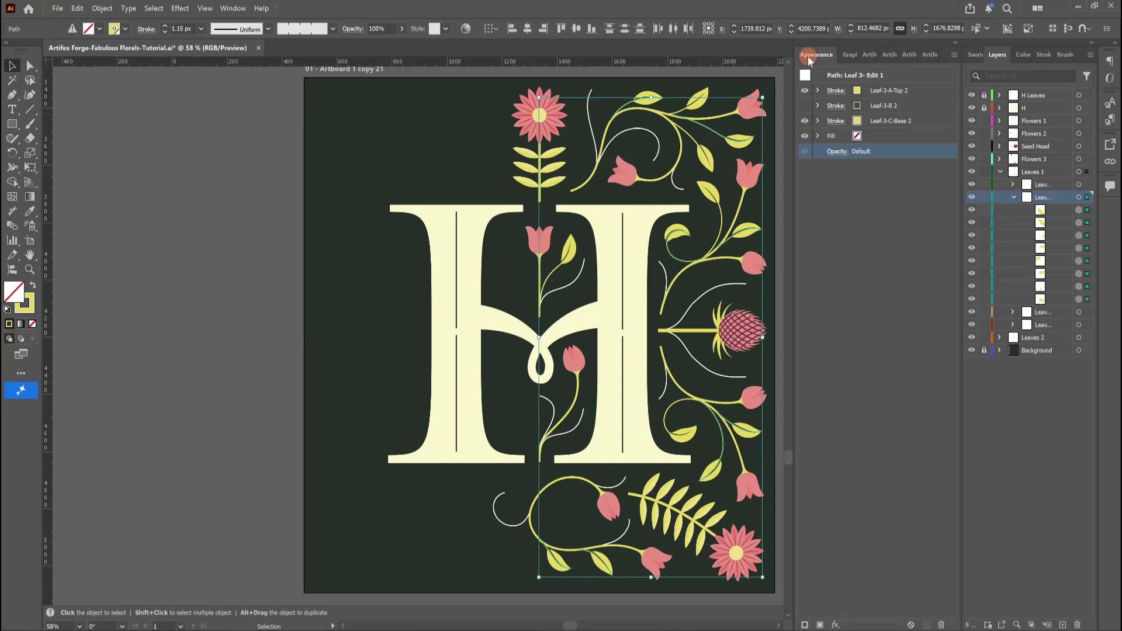
click(842, 93)
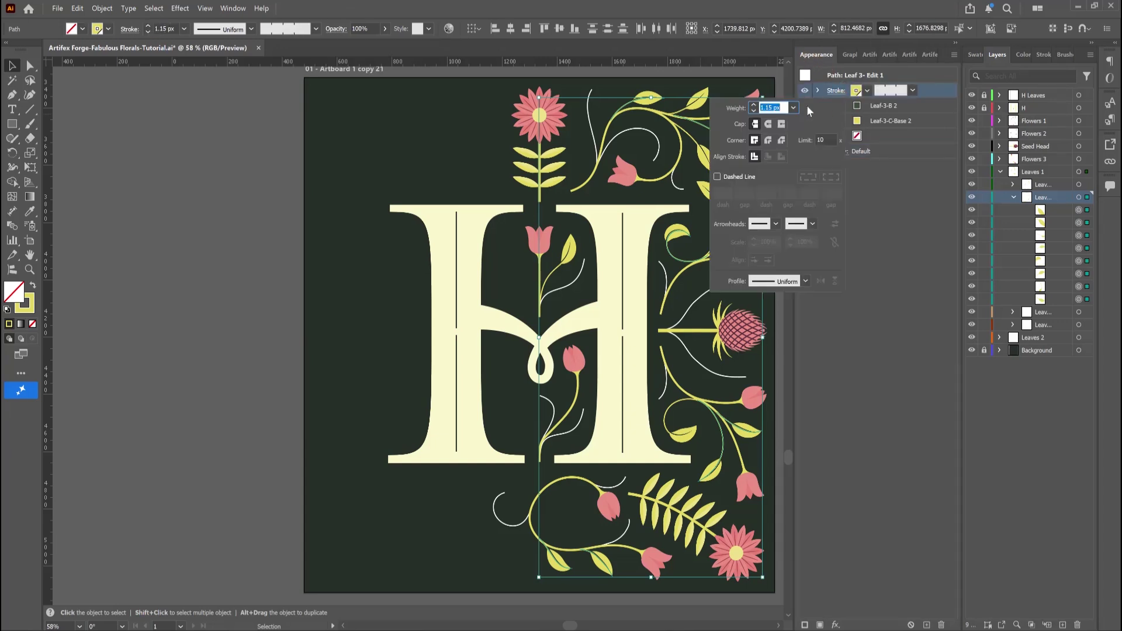
click(847, 119)
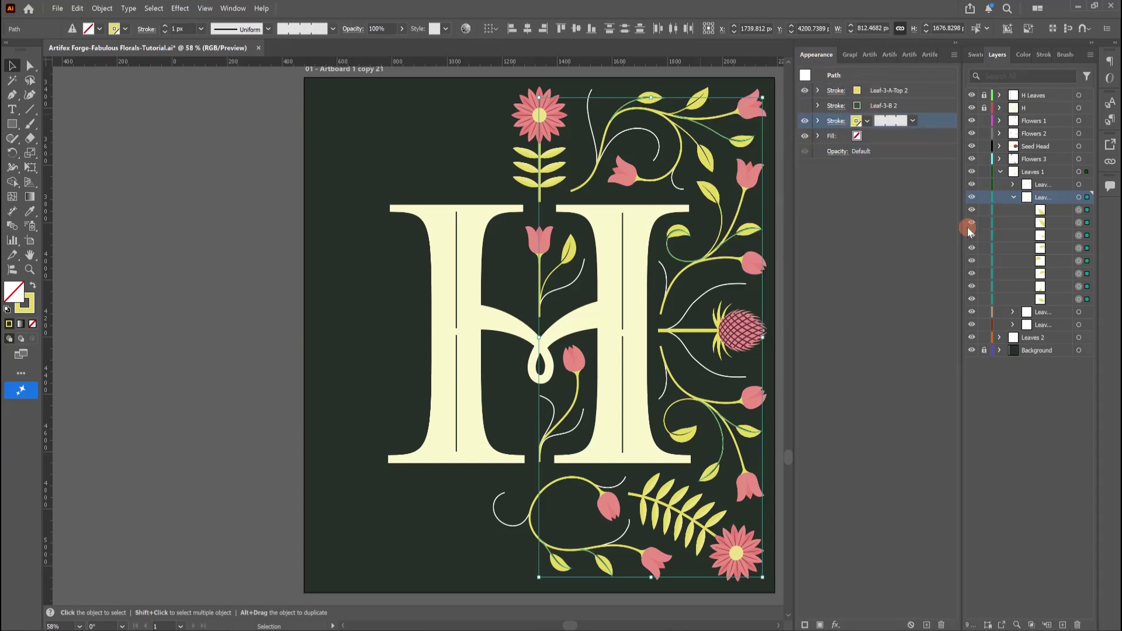
Step: Select all four paths in the third sublayer of Leaves 1 and apply the Leaf 3- Edit 1 style to them
click(1013, 198)
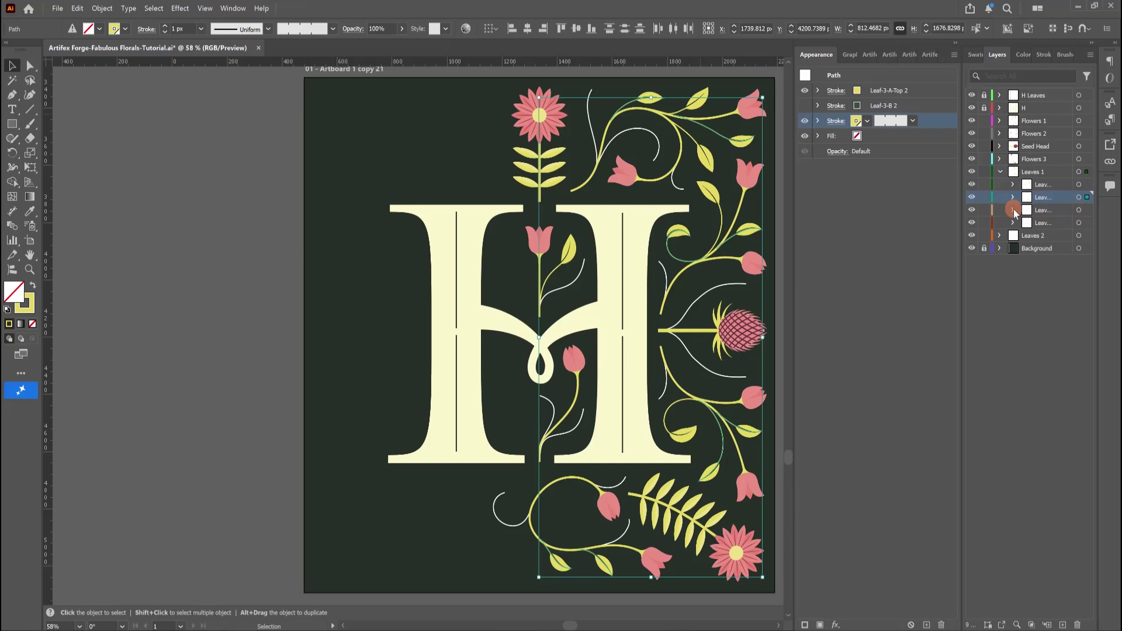
click(1014, 210)
click(1079, 210)
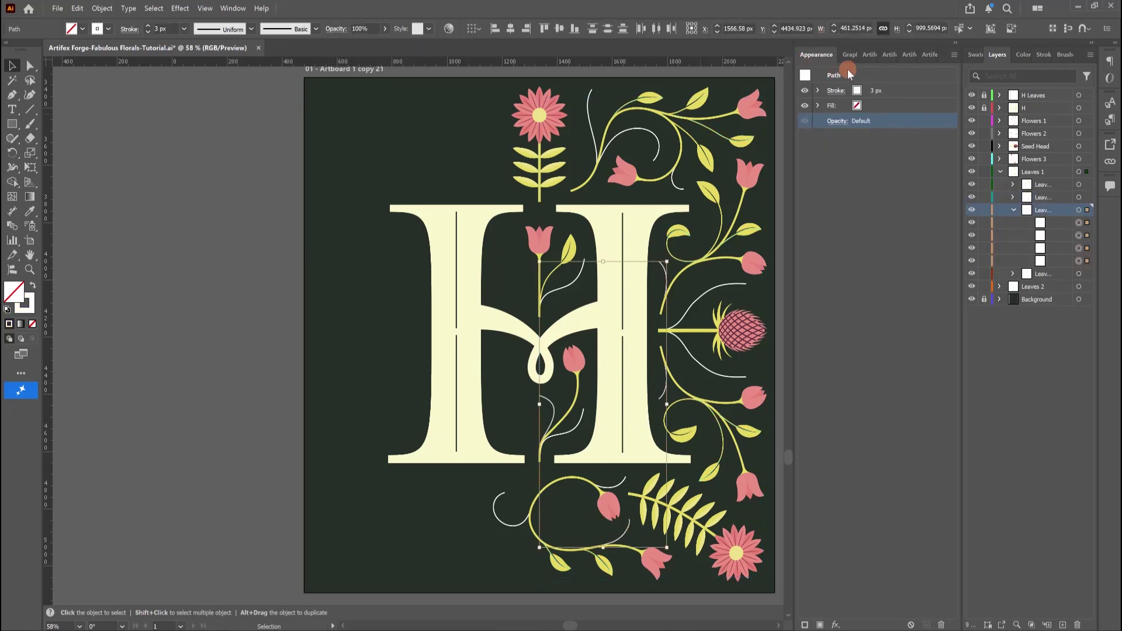
click(849, 54)
click(833, 237)
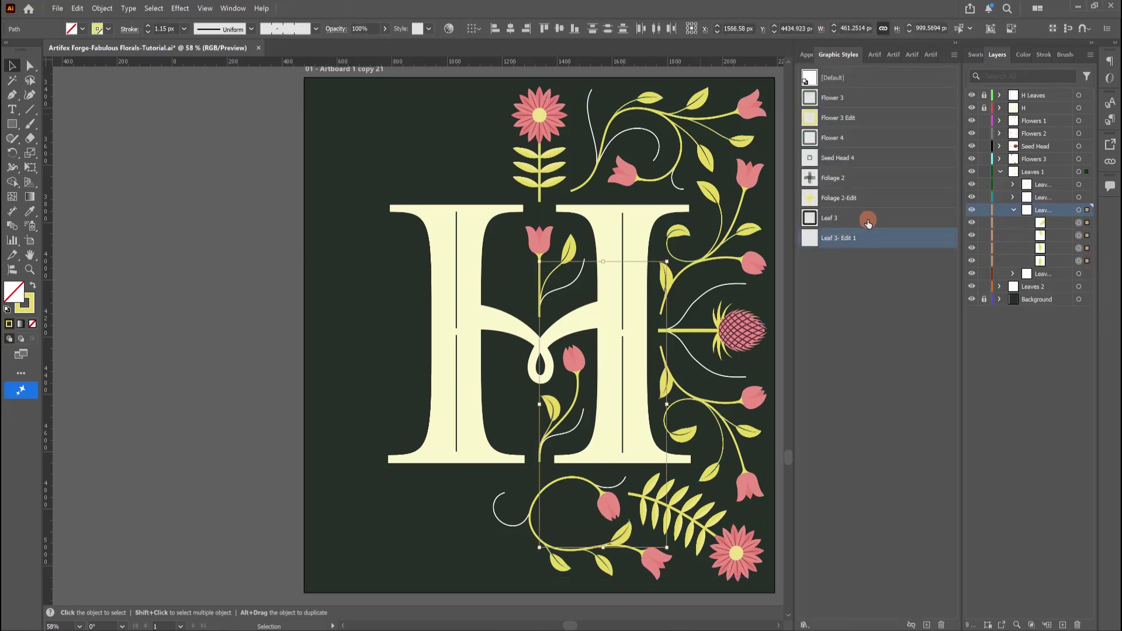
Step: Set the weight of the base and top leaf strokes on the third sublayer's paths to 0.8 px
click(805, 54)
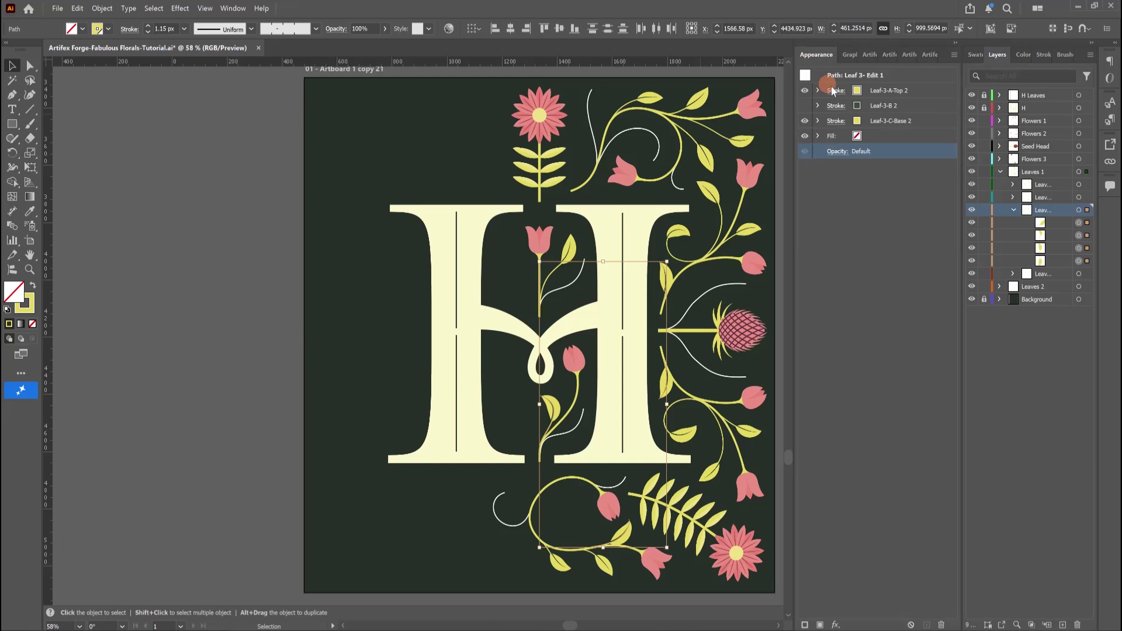
click(839, 120)
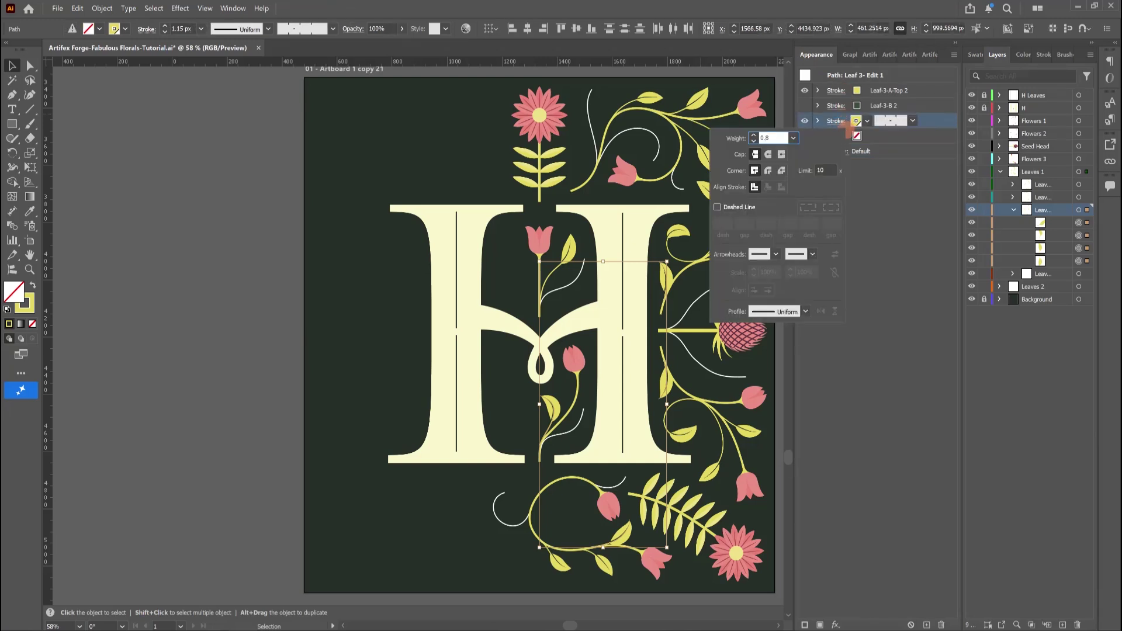
click(848, 130)
click(835, 92)
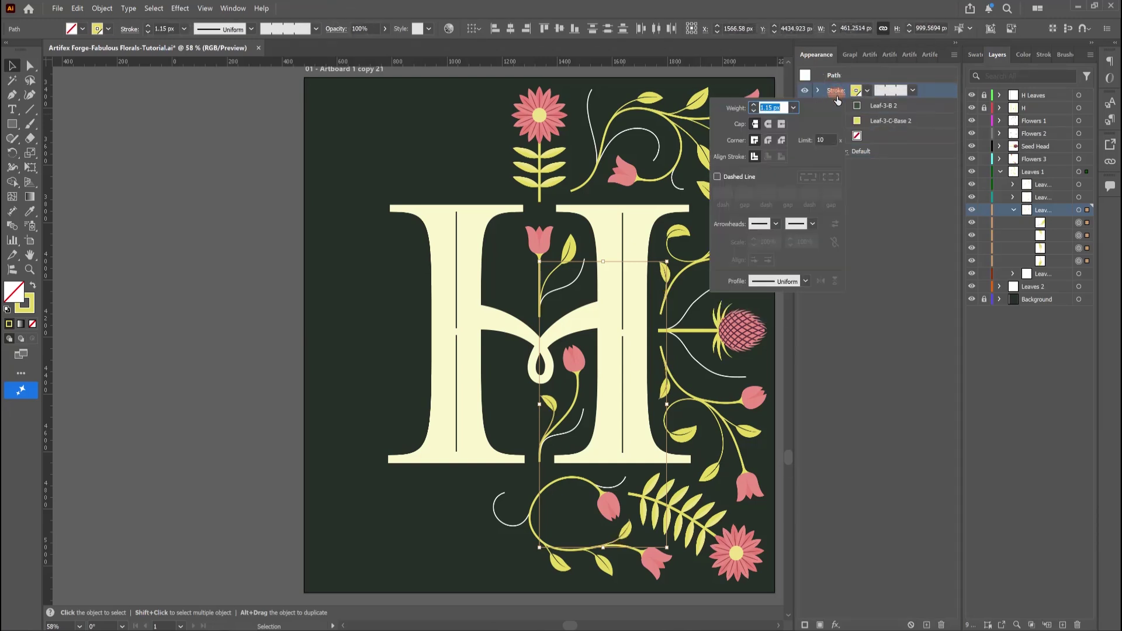
text(0.8)
key(Return)
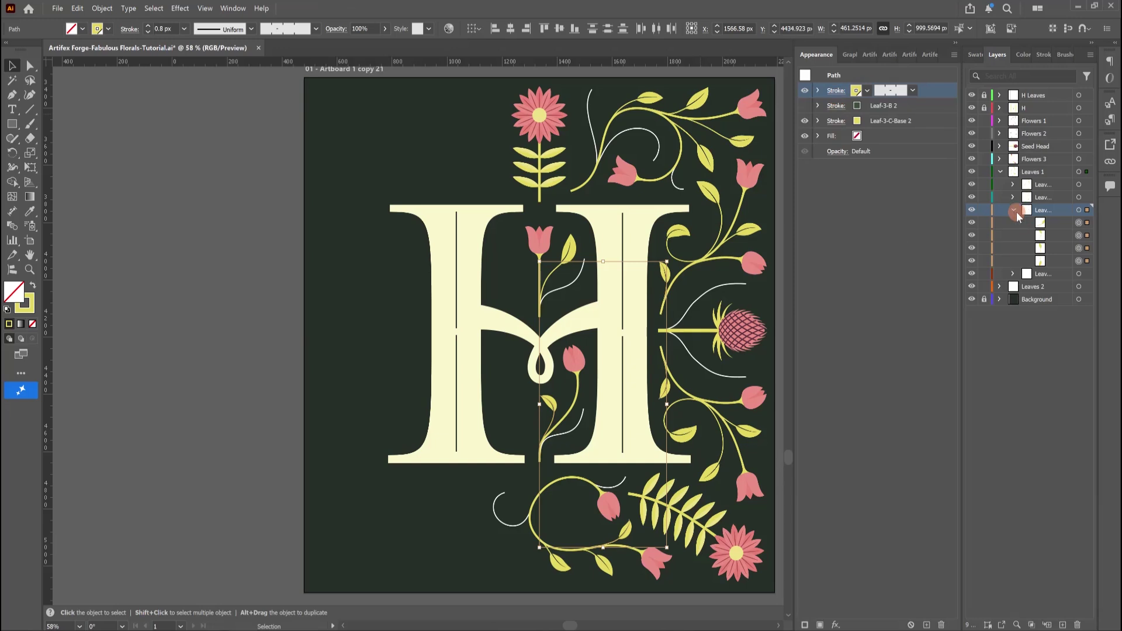
Step: Select both paths in the fourth sublayer of Leaves 1 and apply the Leaf 3- Edit 1 style to them
click(1015, 211)
click(1014, 223)
click(1079, 235)
shift+click(1079, 248)
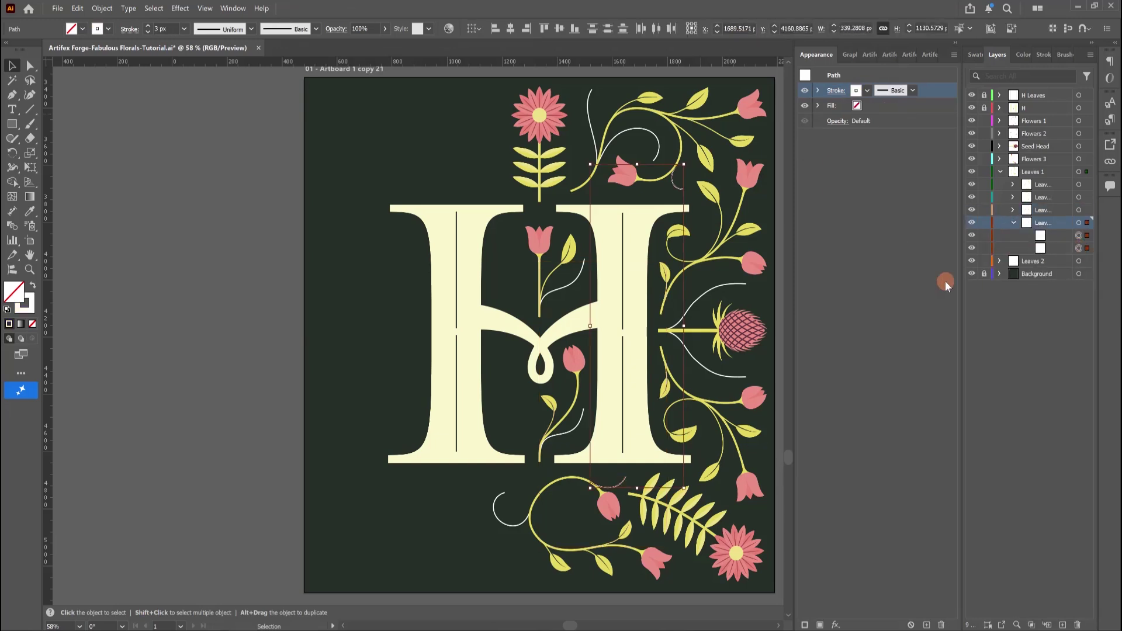
click(849, 57)
click(860, 238)
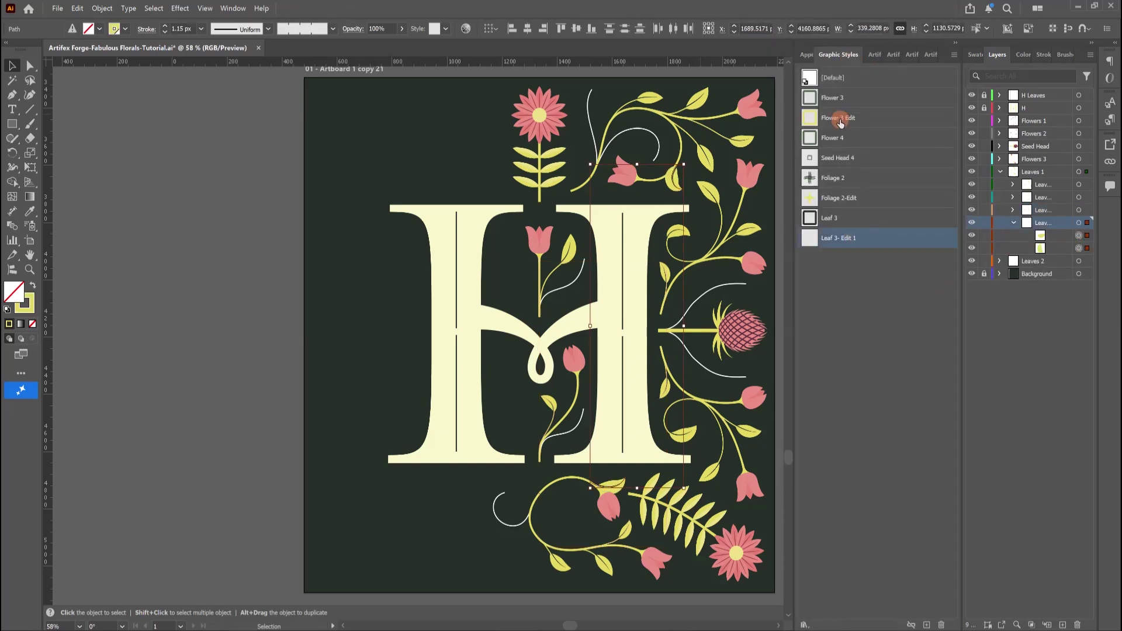
Step: Set the weight of the leaf strokes on the fourth sublayer's two paths to 0.75 px
click(809, 55)
click(838, 92)
click(841, 121)
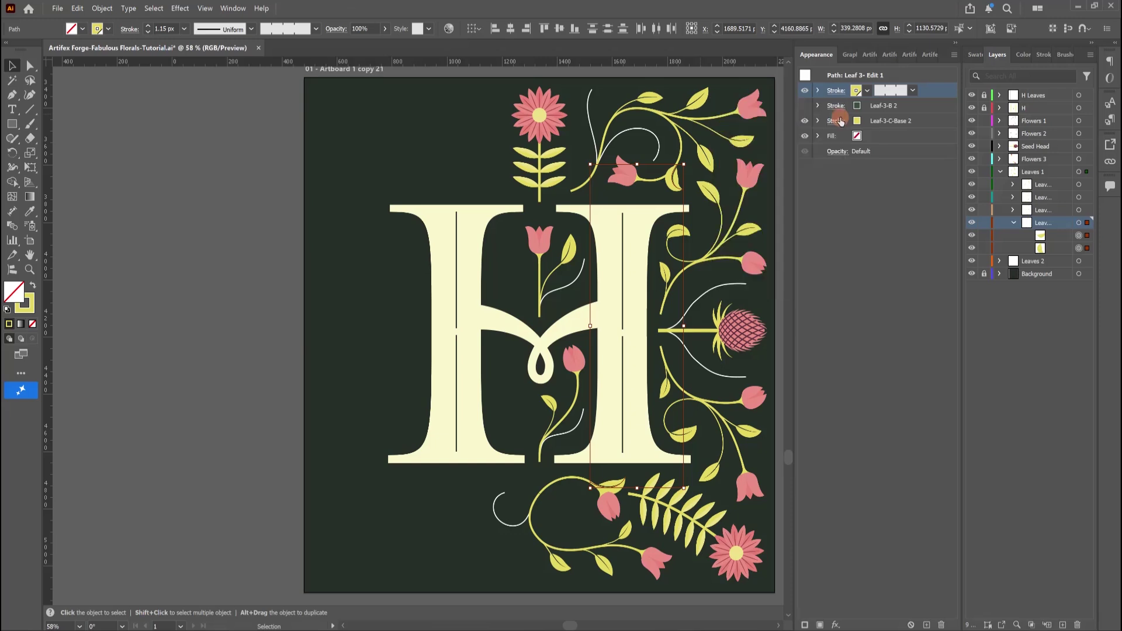
click(837, 123)
key(Return)
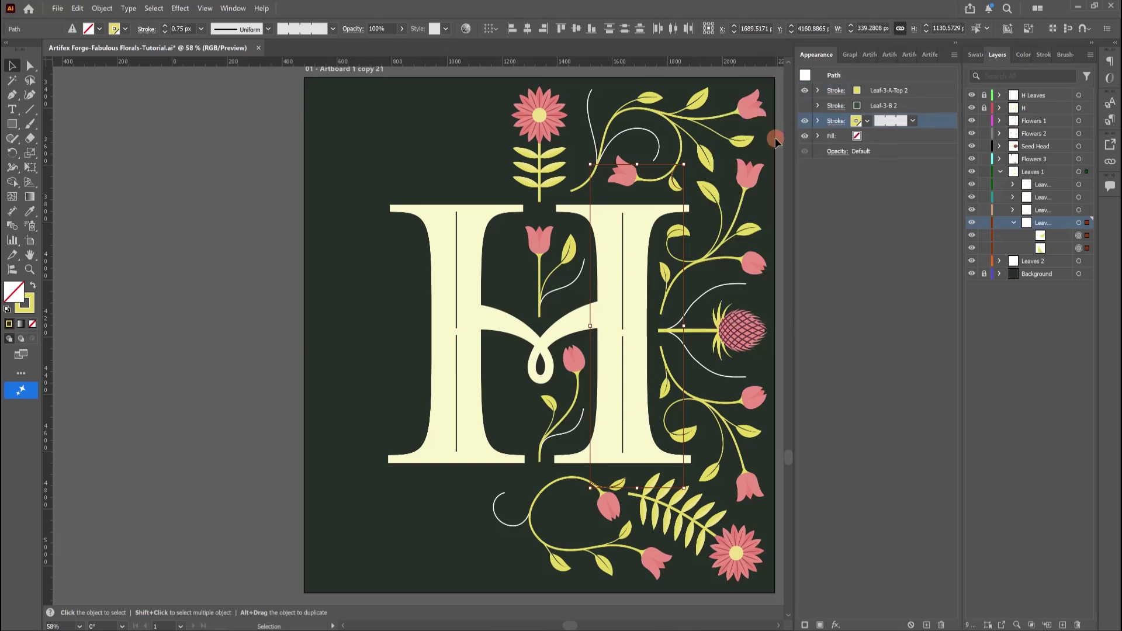
Step: Directly select the leaf path beside the H's upper right corner and flip its Leaf-3-C-Base 2 brush stroke across
key(a)
click(640, 242)
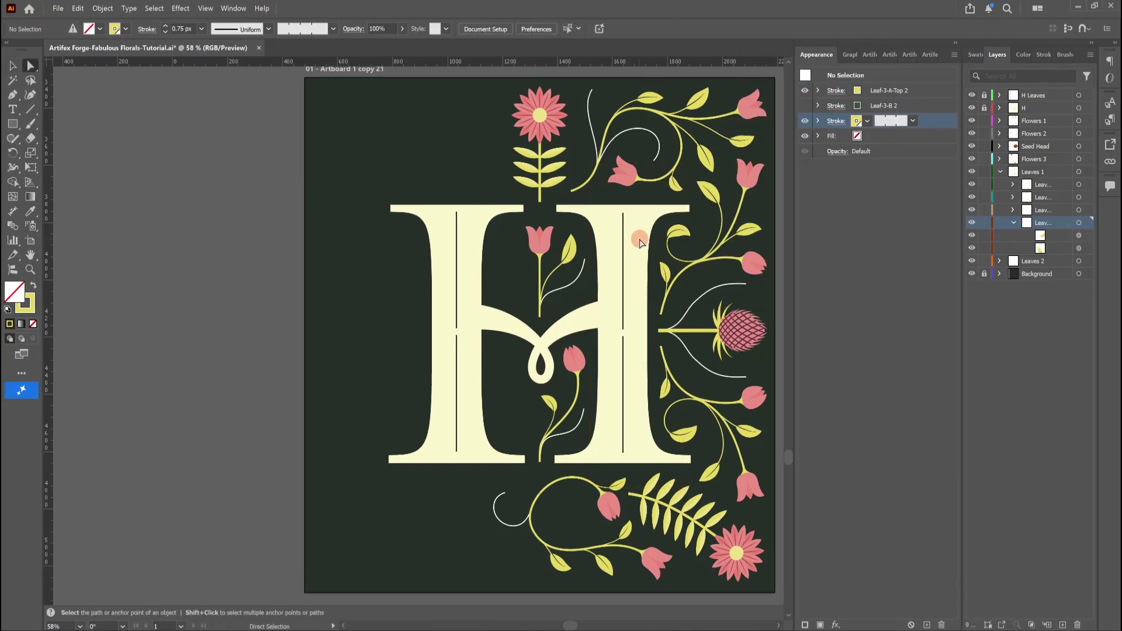
click(718, 197)
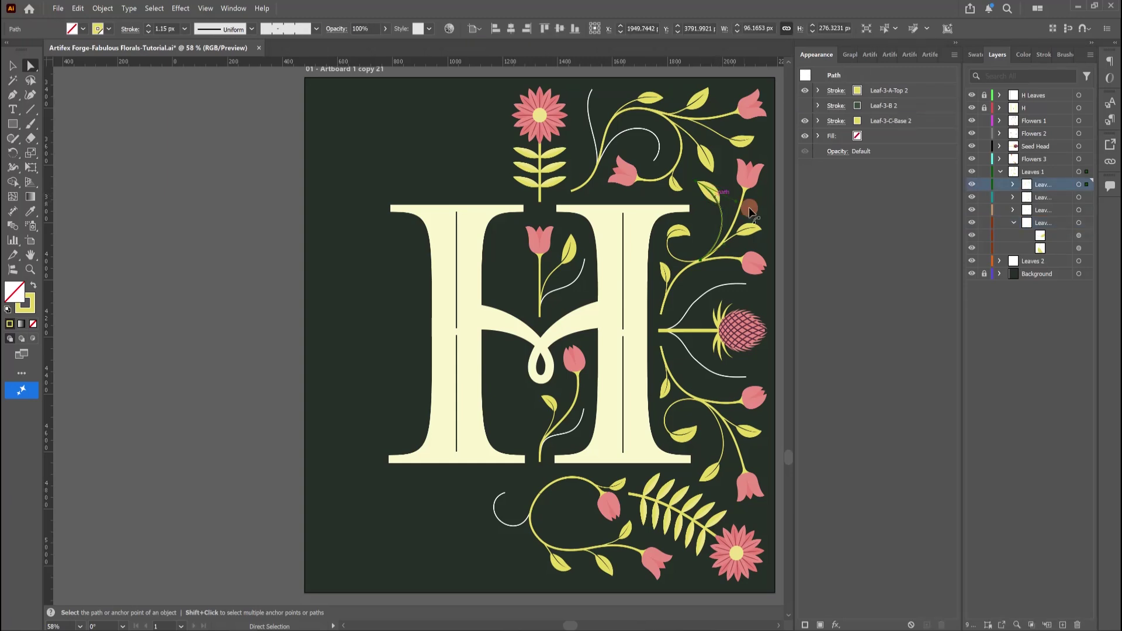
click(885, 124)
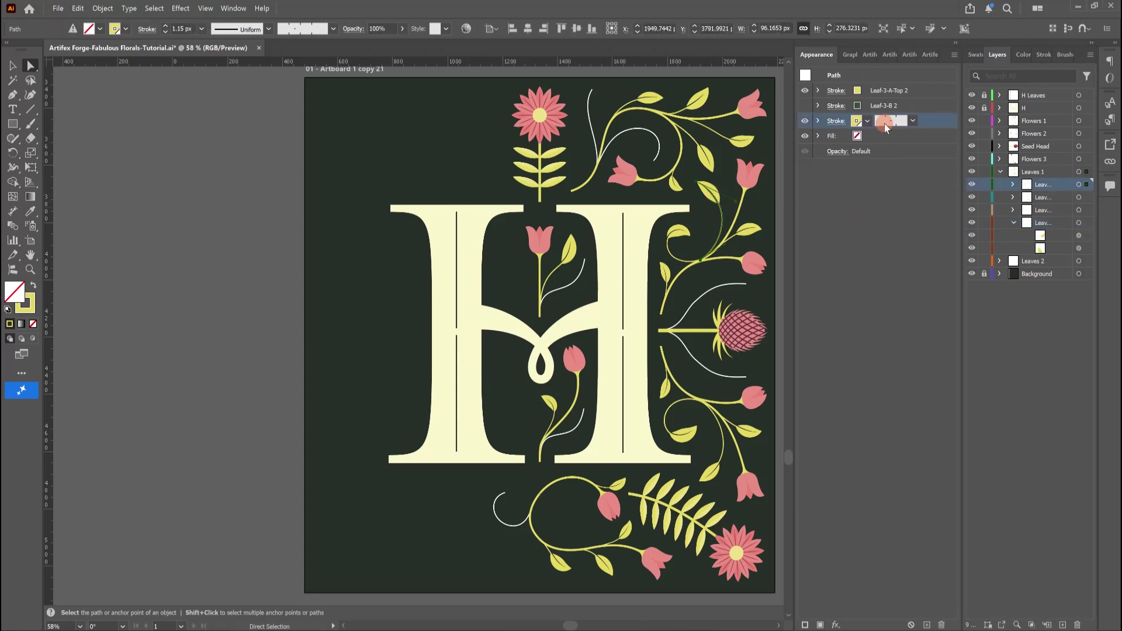
click(1064, 55)
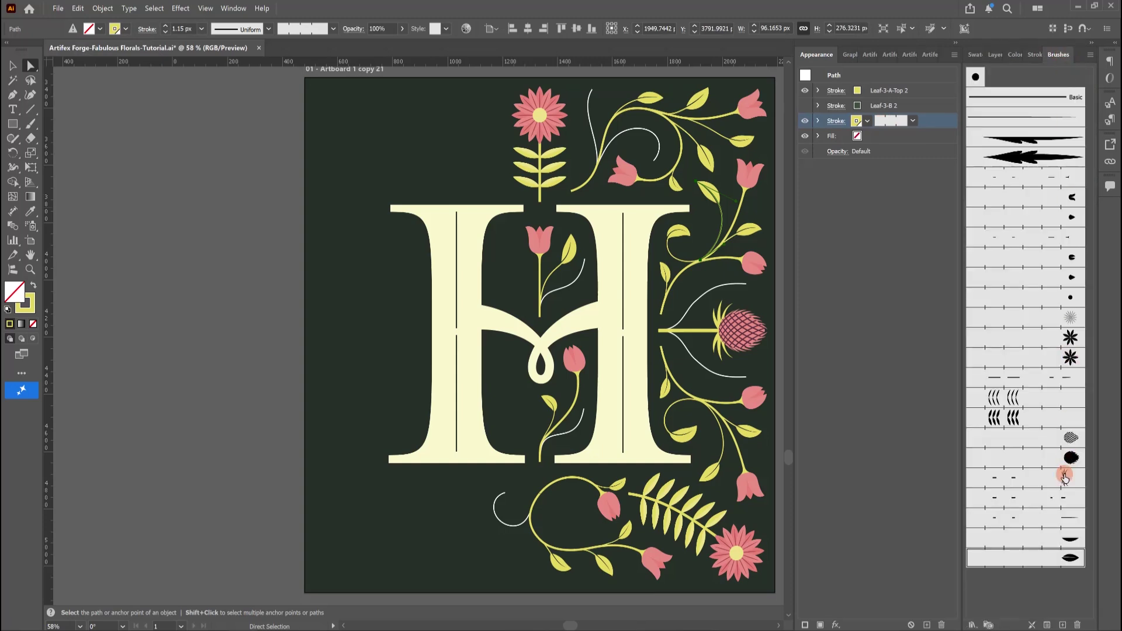
click(1047, 625)
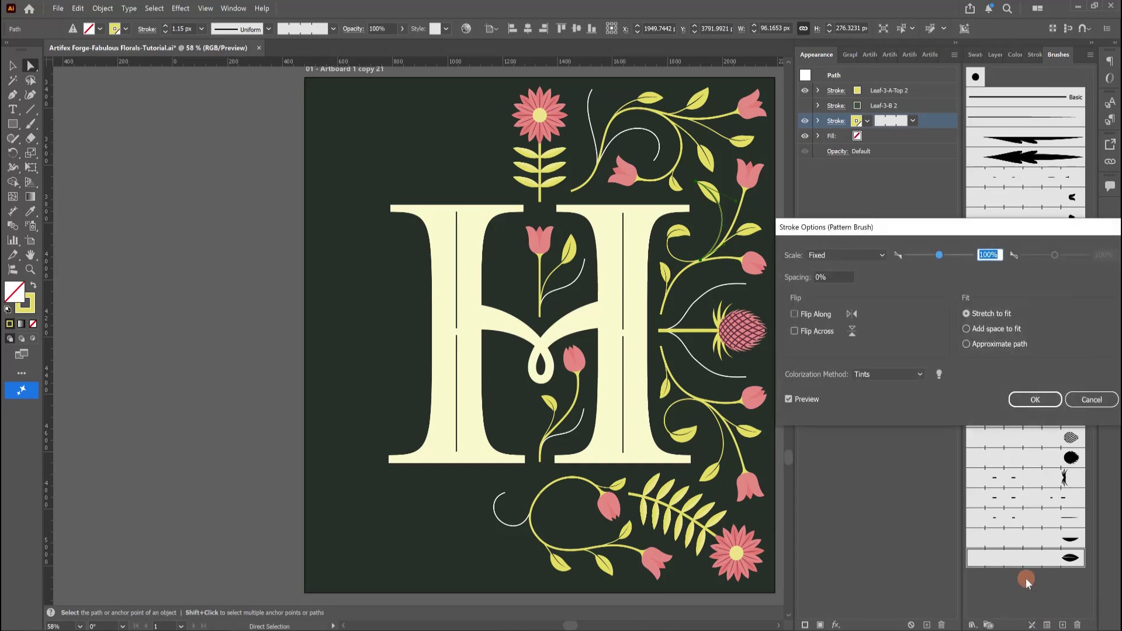
click(795, 331)
click(1037, 401)
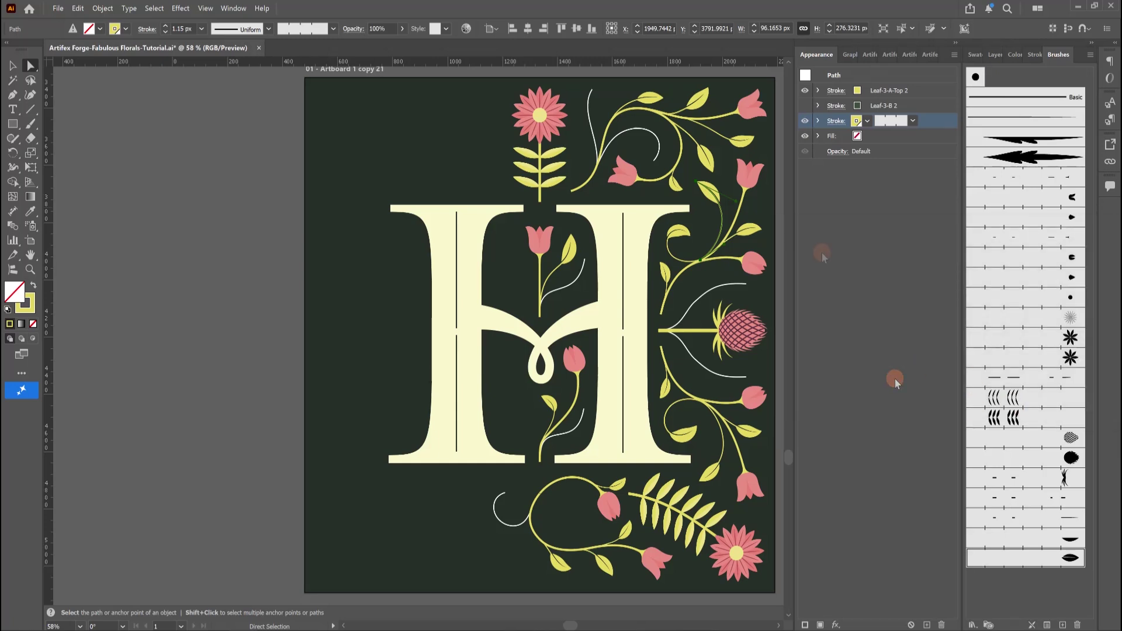
Step: Flip the base brush stroke across on the leaf path beside the H's lower right corner
click(719, 479)
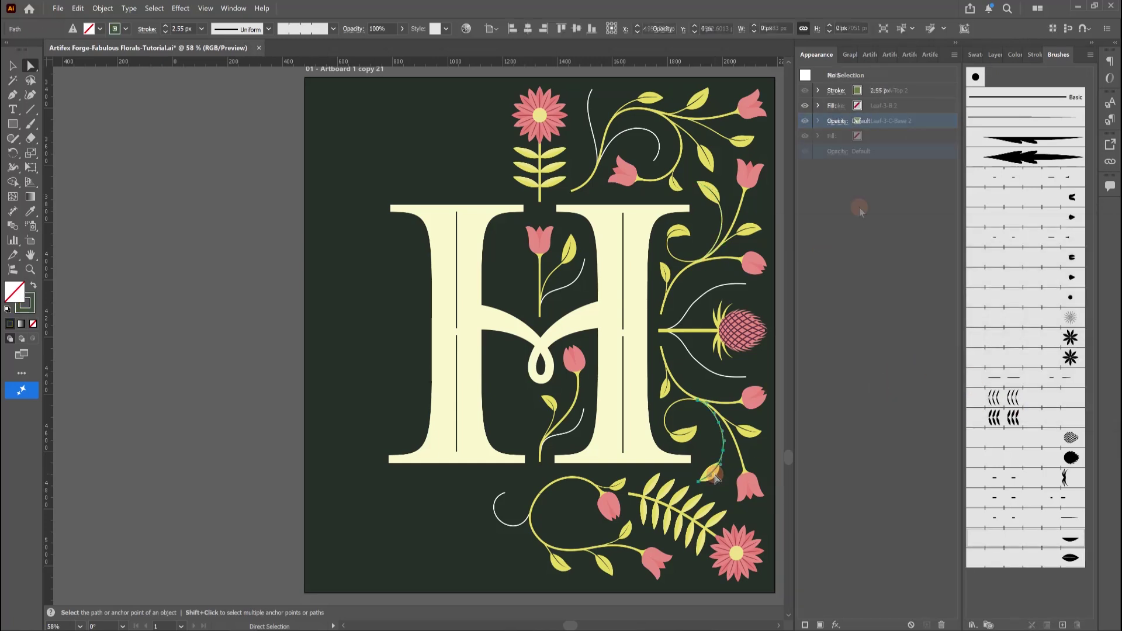
click(1048, 625)
click(808, 332)
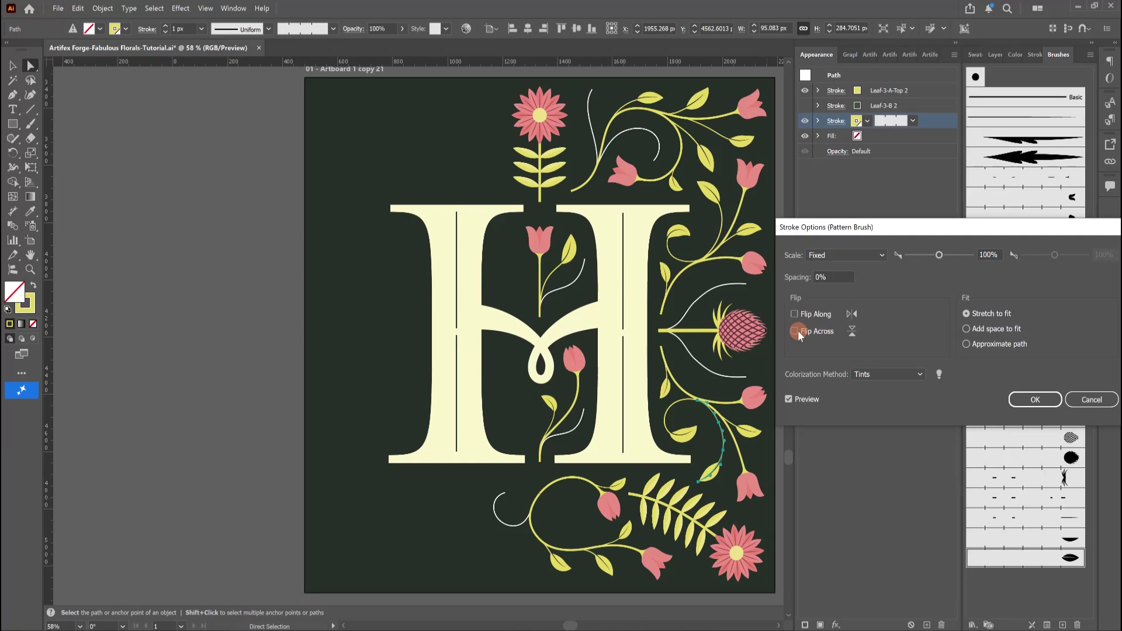
click(1034, 399)
Step: Directly select the small leaf path in the lower opening of the H and flip its Leaf-3-C-Base 2 brush stroke across
click(557, 403)
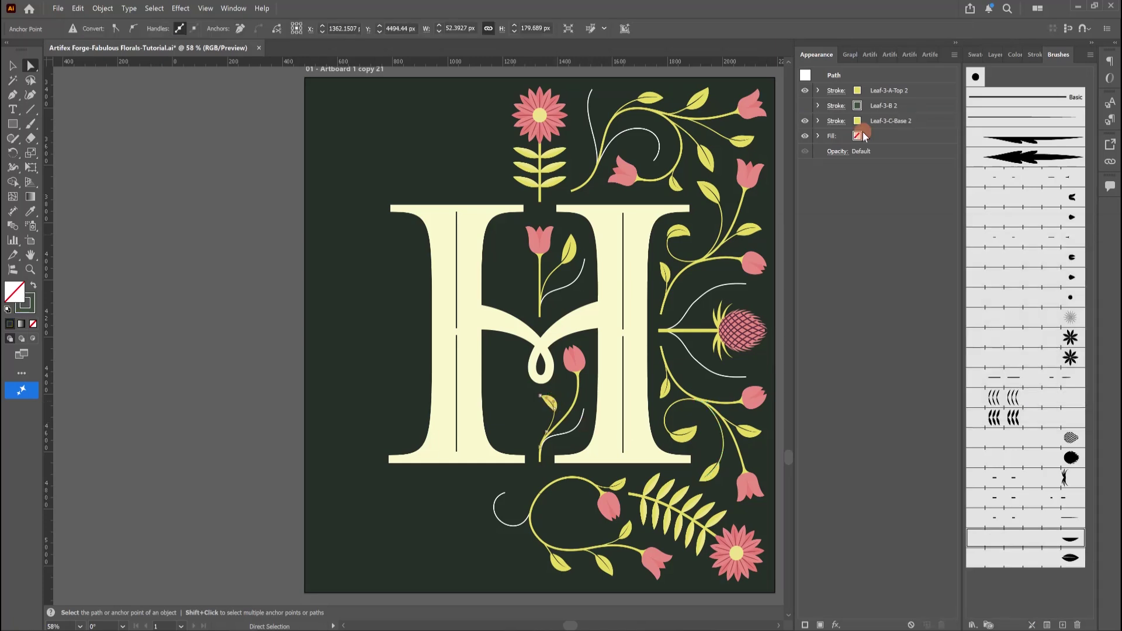
click(1047, 624)
click(795, 331)
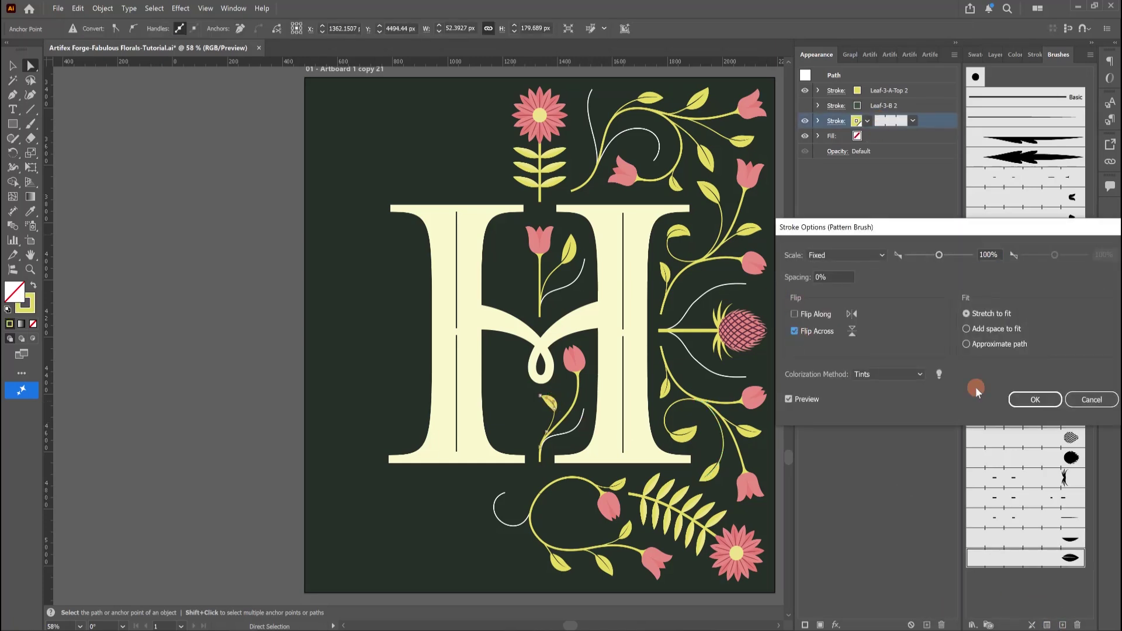
click(1035, 399)
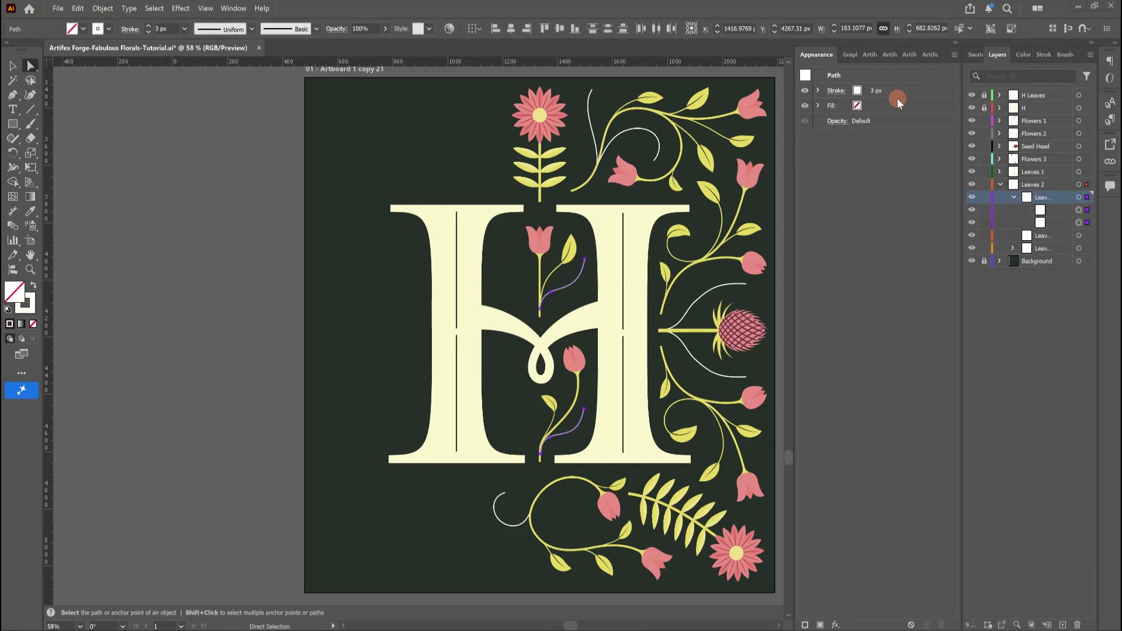
Step: Apply the Leaf 6 style to both paths in the first sublayer of Leaves 2 and set its stroke weights to 0.55 px
click(906, 55)
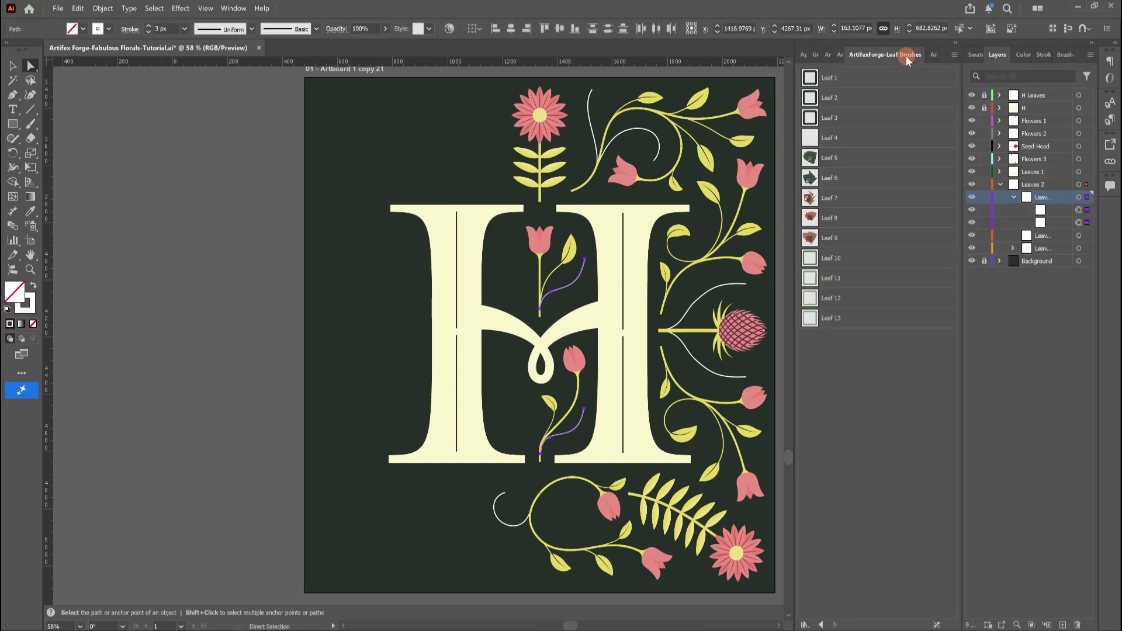
click(830, 181)
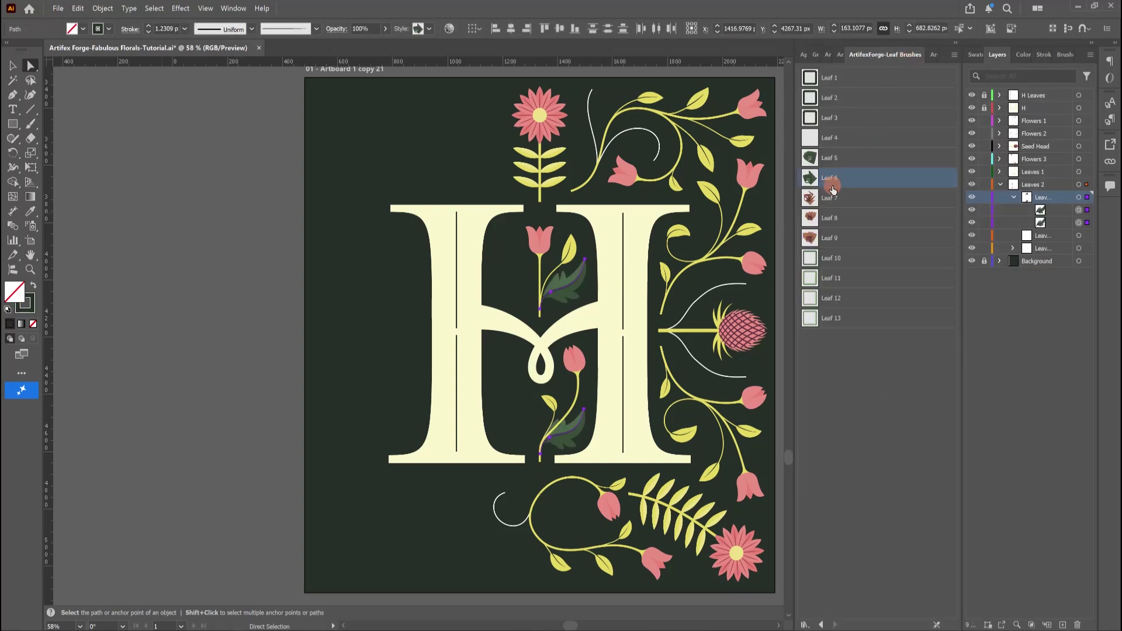
click(804, 55)
click(842, 122)
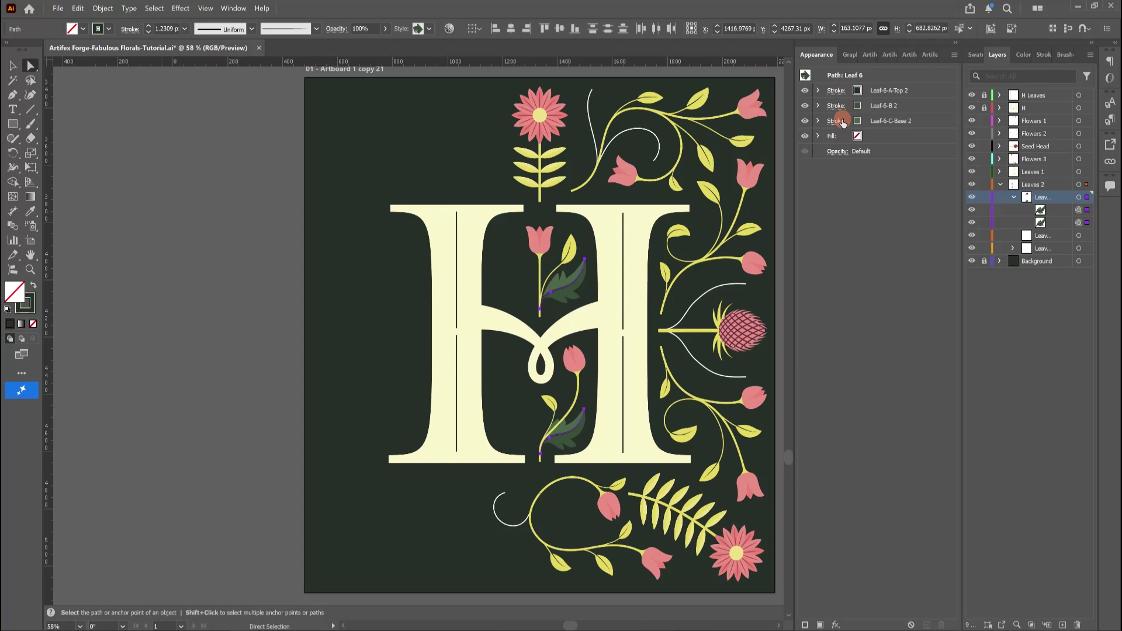
click(836, 90)
click(838, 106)
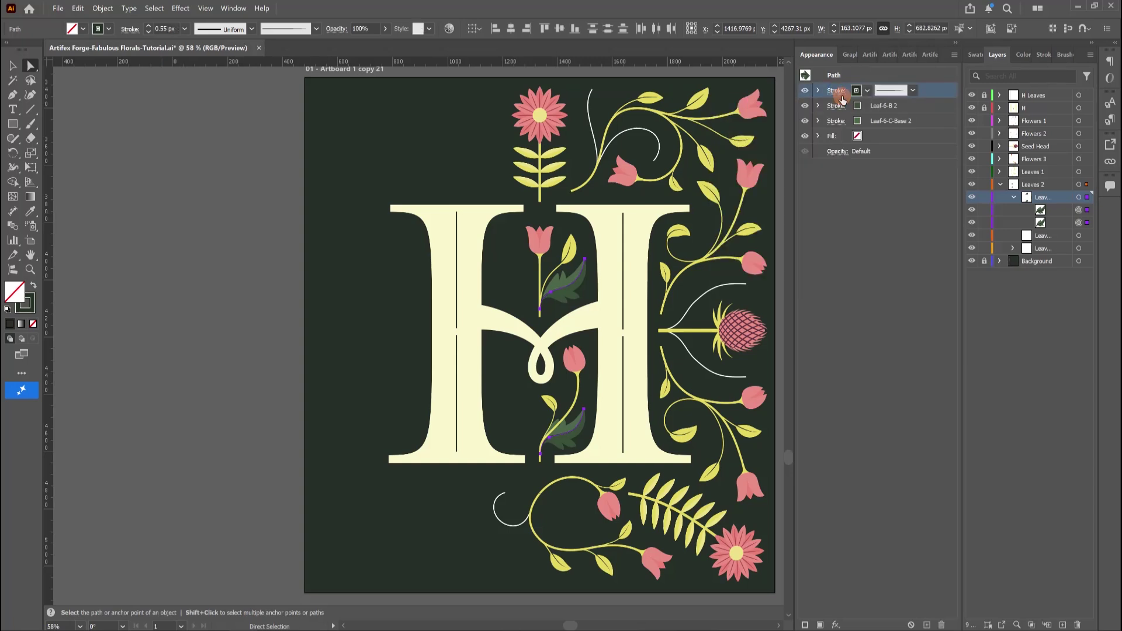
click(839, 107)
key(Return)
click(836, 121)
text(0.55)
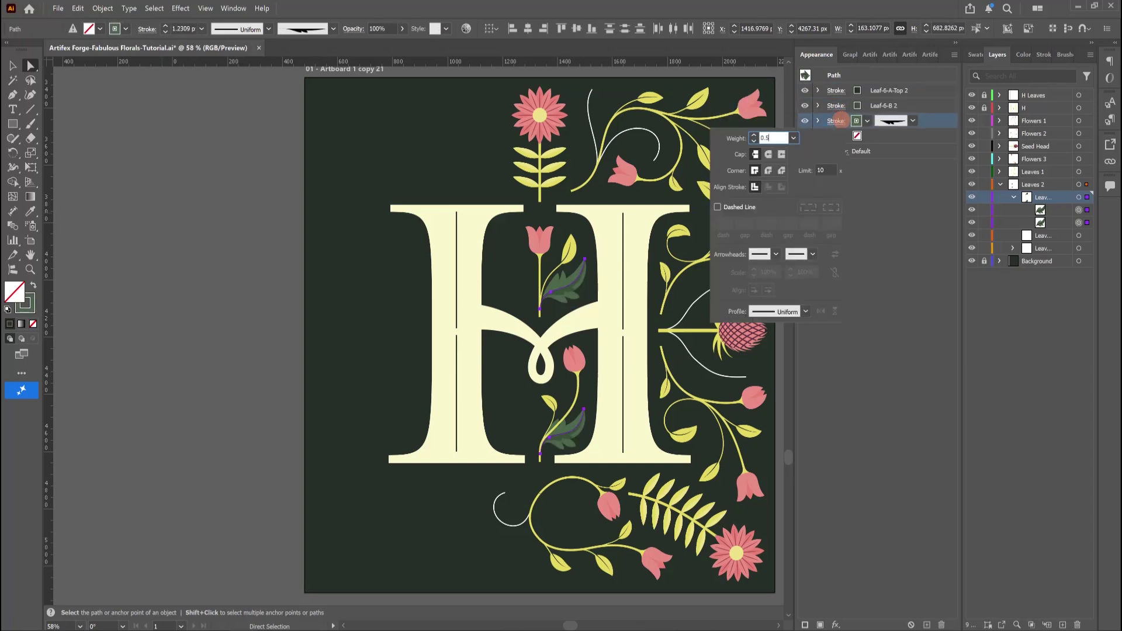
key(Return)
Step: Recolor the Leaf-6-C-Base 2 stroke with the yellow swatch at 75% tint
click(857, 121)
click(741, 179)
click(1108, 74)
click(1023, 55)
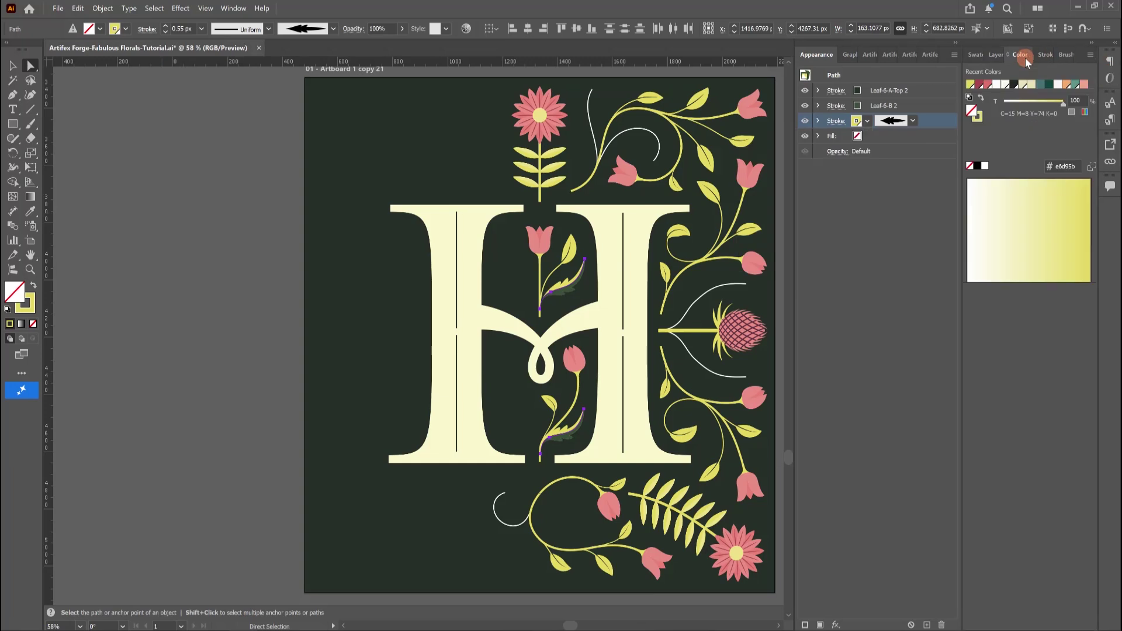
drag(1077, 98, 1061, 98)
text(75)
Step: Recolor the Leaf-6-B 2 stroke with the yellow swatch and lower its tint to about 89%
click(869, 107)
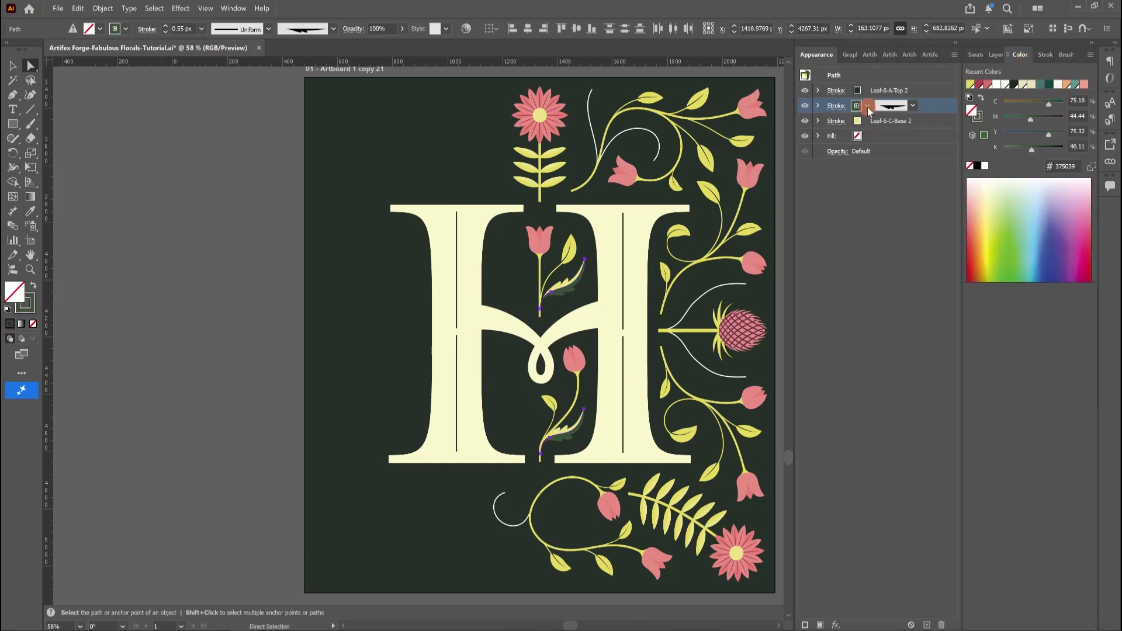
click(867, 106)
click(741, 165)
drag(1083, 99, 1060, 103)
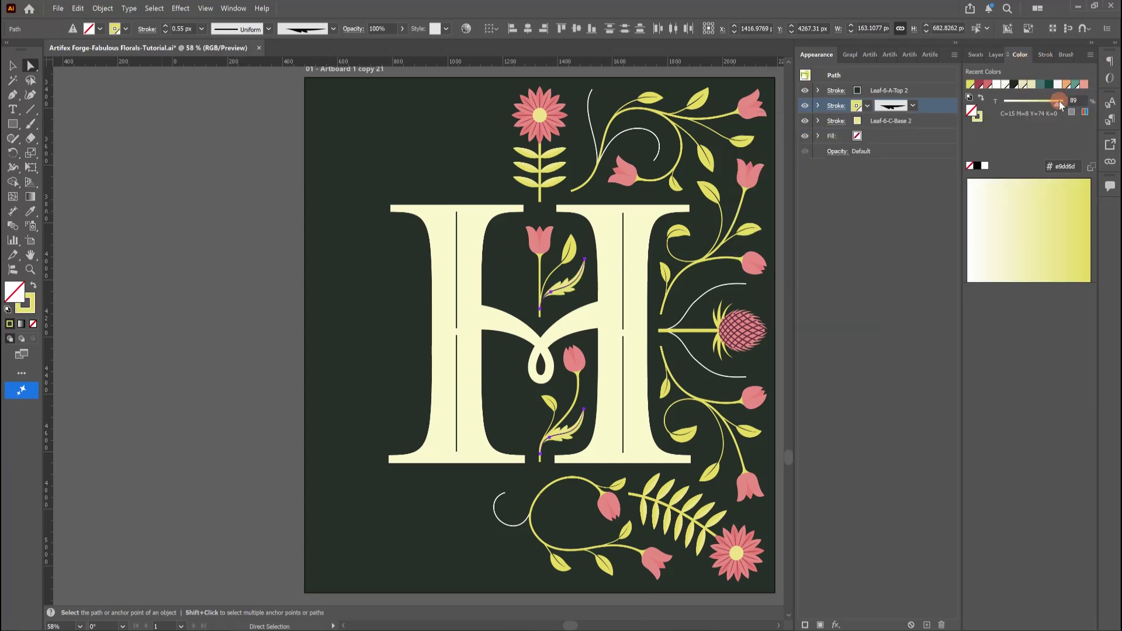
Step: Recolor the Leaf-6-A-Top 2 stroke with the yellow swatch
click(868, 92)
click(972, 83)
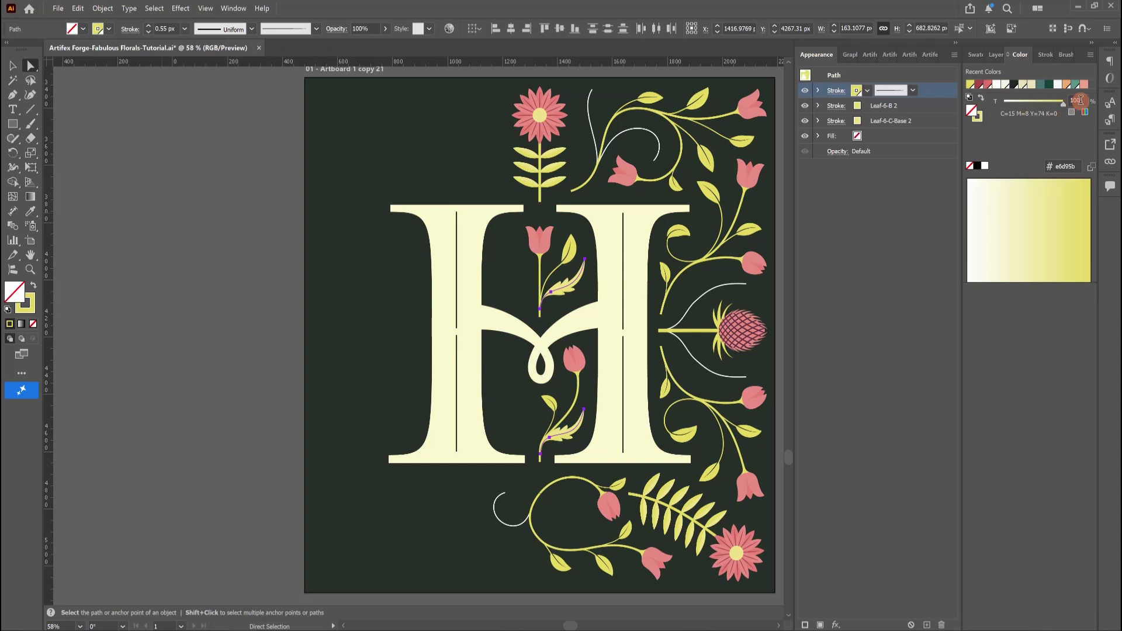
click(851, 270)
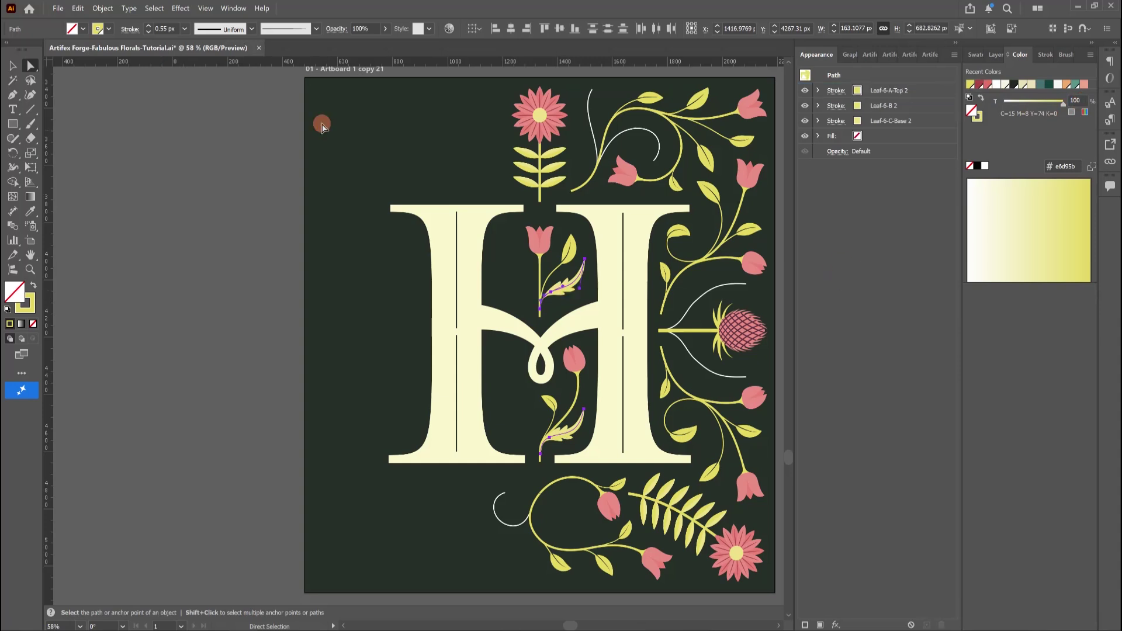
Step: Select the jagged leaf in the upper opening of the H and save its appearance as a graphic style named Leaf 6-Edit 1
click(12, 66)
click(288, 274)
click(560, 285)
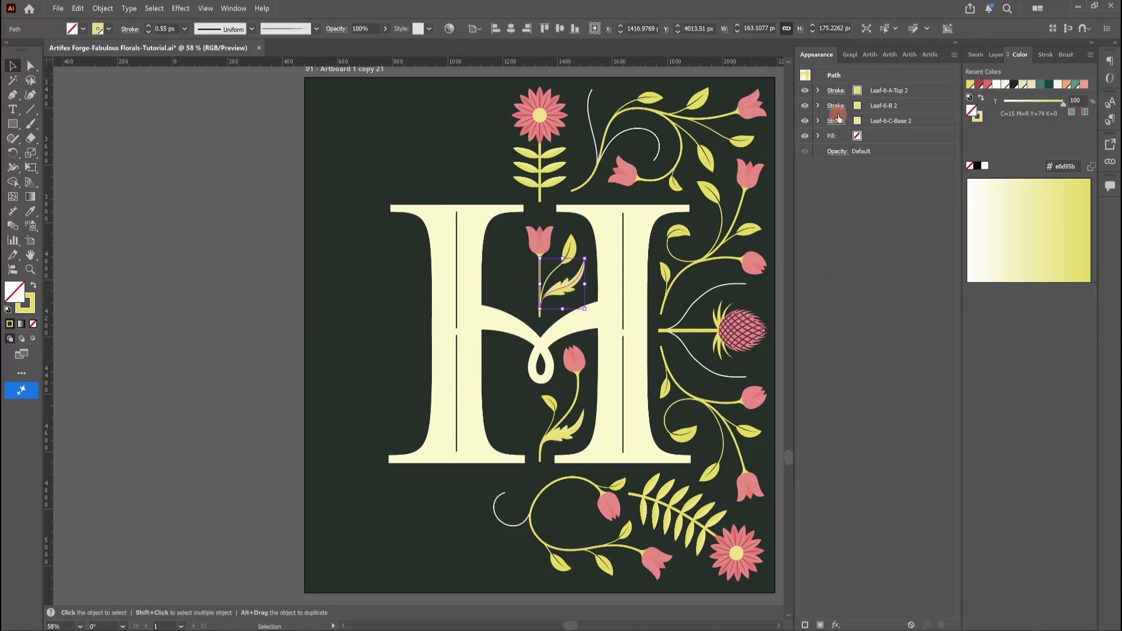
click(848, 55)
click(927, 625)
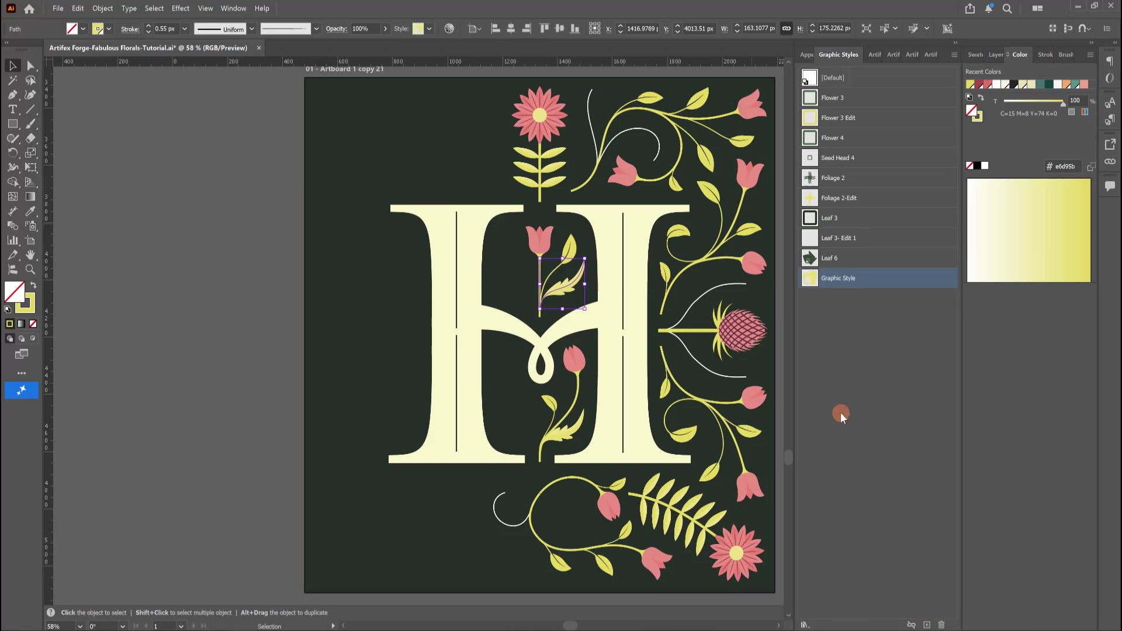
double_click(844, 277)
text(Leaf 6-Edit 1)
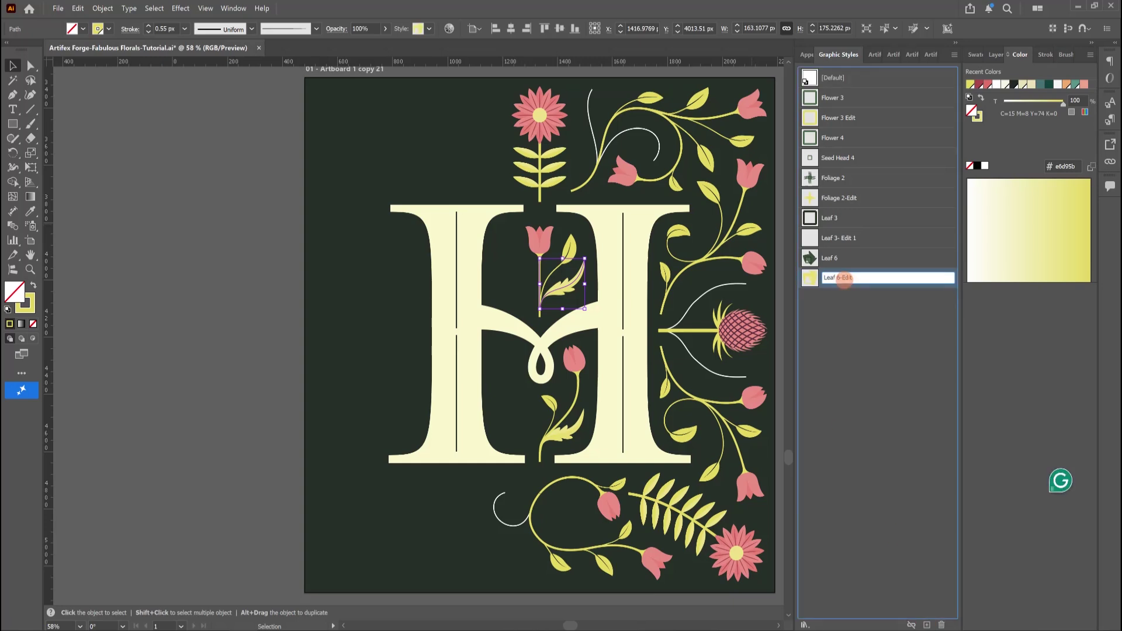
key(Return)
Step: Select the path in the second sublayer of Leaves 2 and apply the Leaf 6-Edit 1 style to it
click(1000, 55)
click(1014, 197)
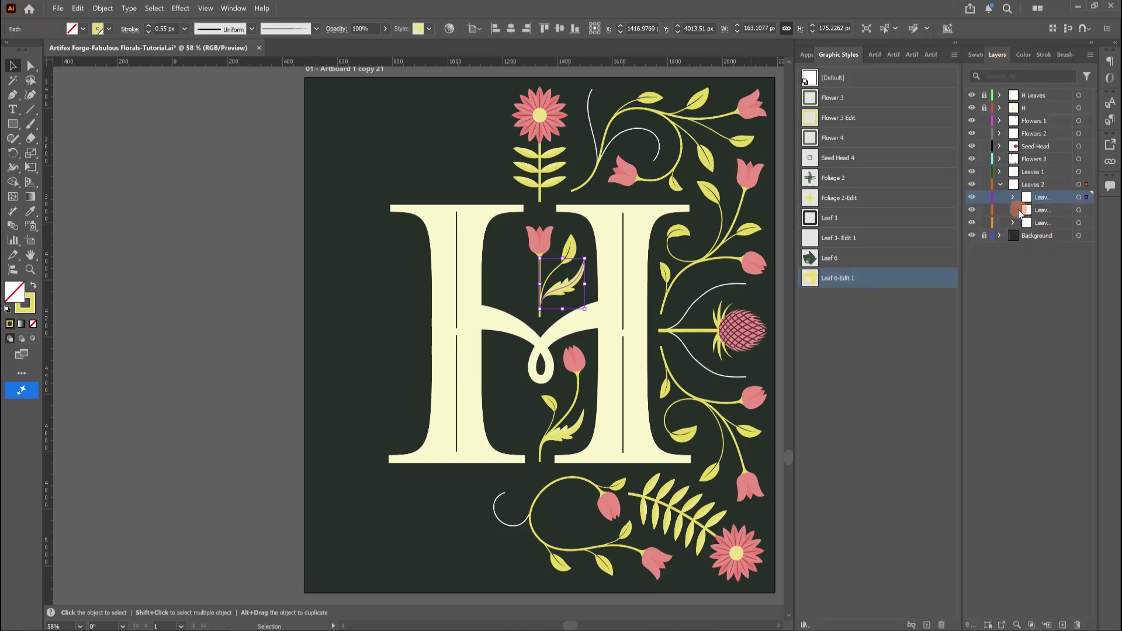
click(1079, 210)
click(816, 280)
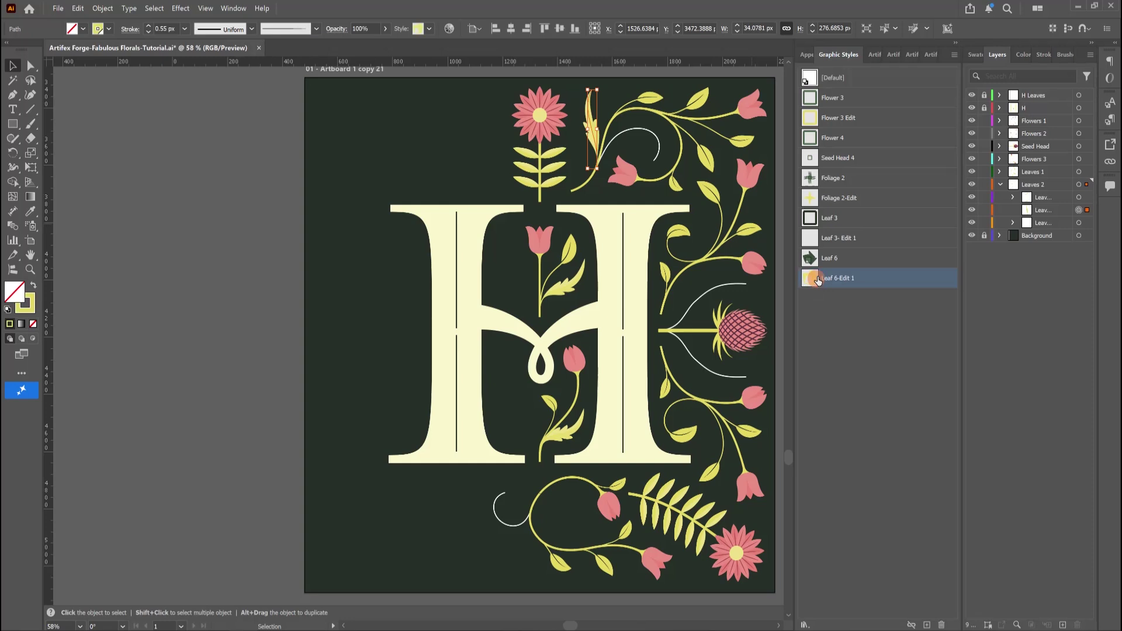
Step: Set the weight of the leaf brush strokes on the second sublayer's path to 0.7 px
click(806, 56)
click(839, 121)
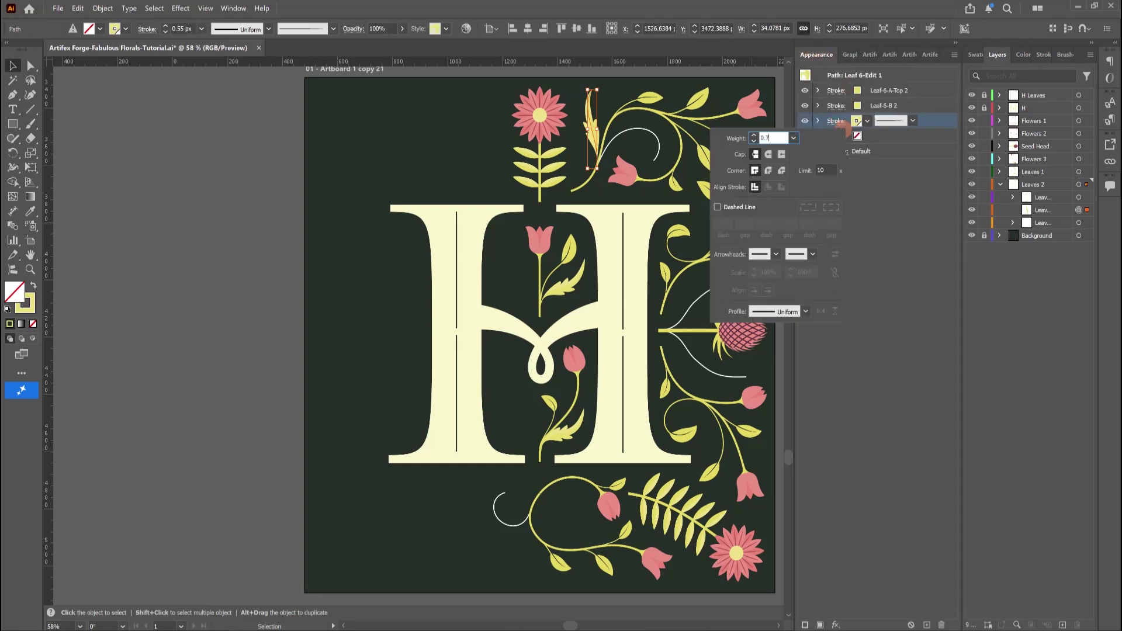
key(Return)
click(836, 91)
click(835, 90)
click(836, 91)
text(0)
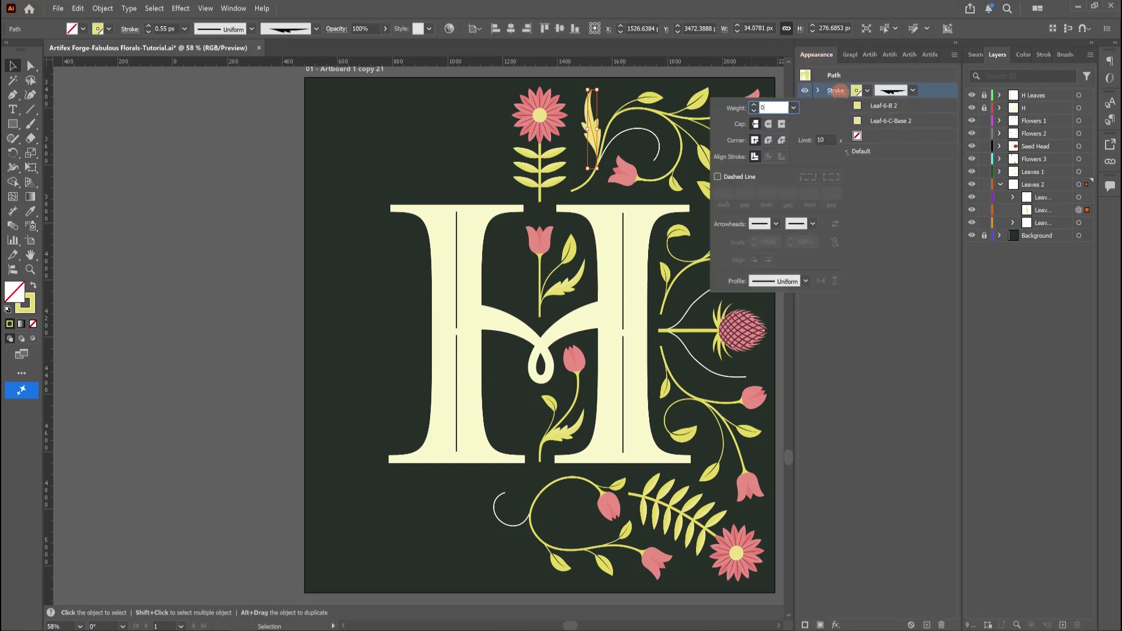
text(.7)
key(Return)
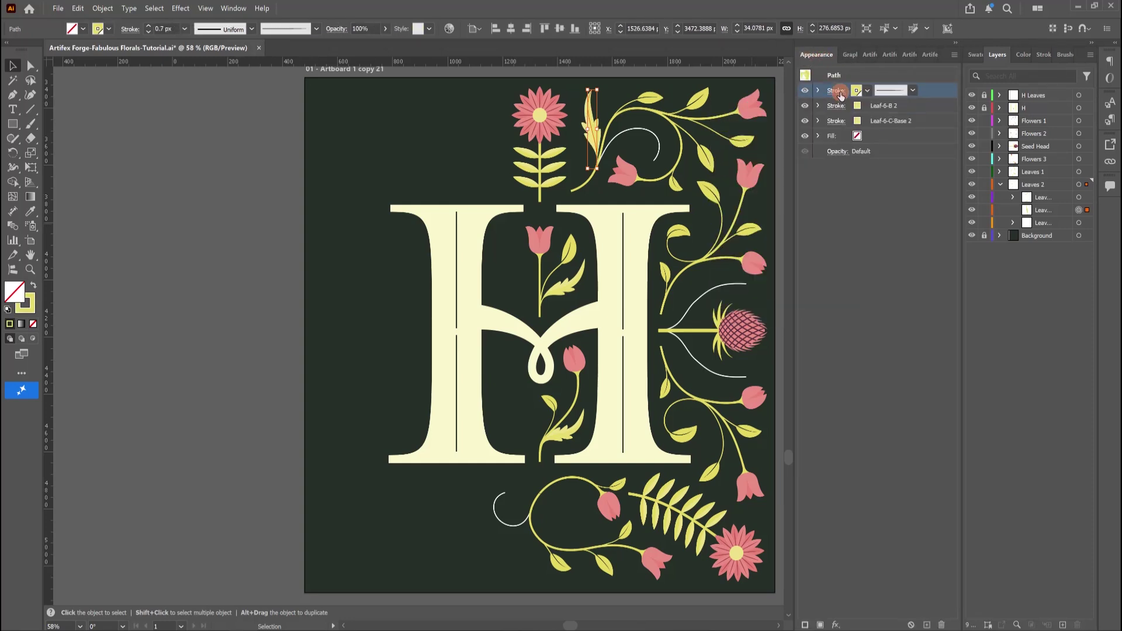
Step: Select the four paths in the third sublayer of Leaves 2 and apply the Leaf 6-Edit 1 style to them
click(1014, 222)
click(1079, 273)
click(846, 55)
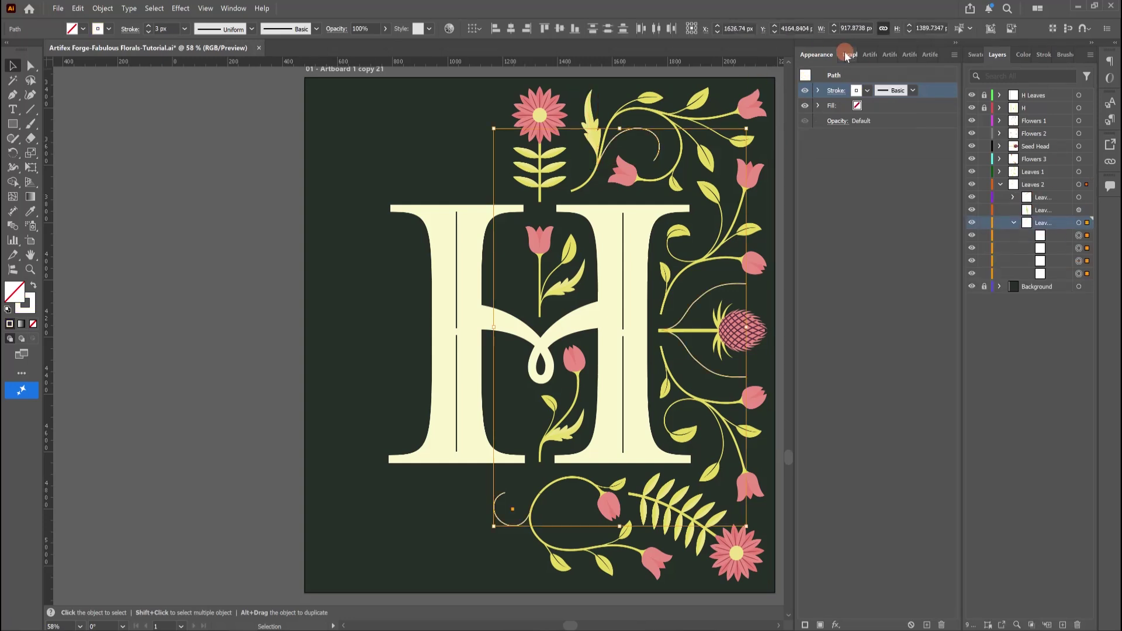
click(843, 279)
Step: Set the weight of the leaf brush strokes on the third sublayer's four paths to 0.8 px and deselect them
click(812, 52)
click(842, 92)
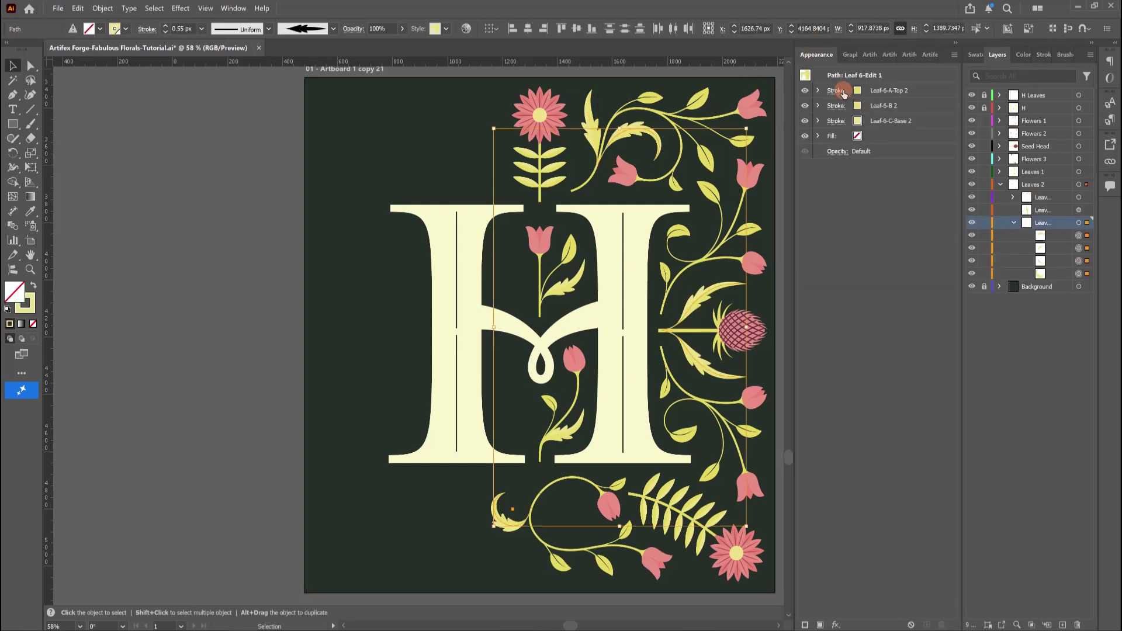
click(841, 106)
click(845, 107)
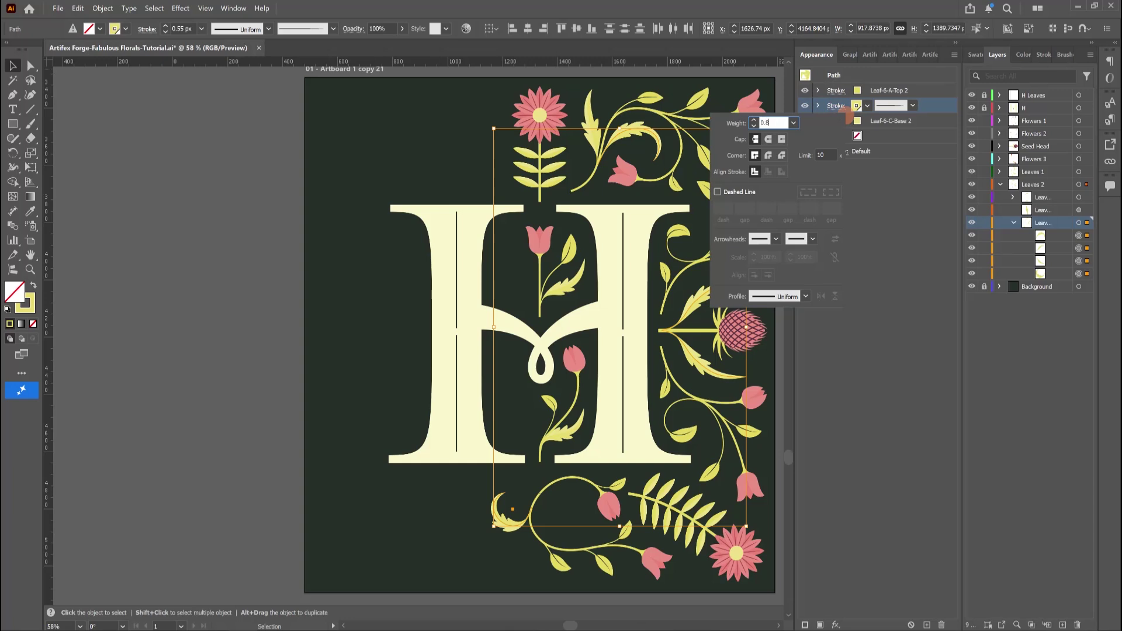
key(Return)
click(842, 121)
click(843, 124)
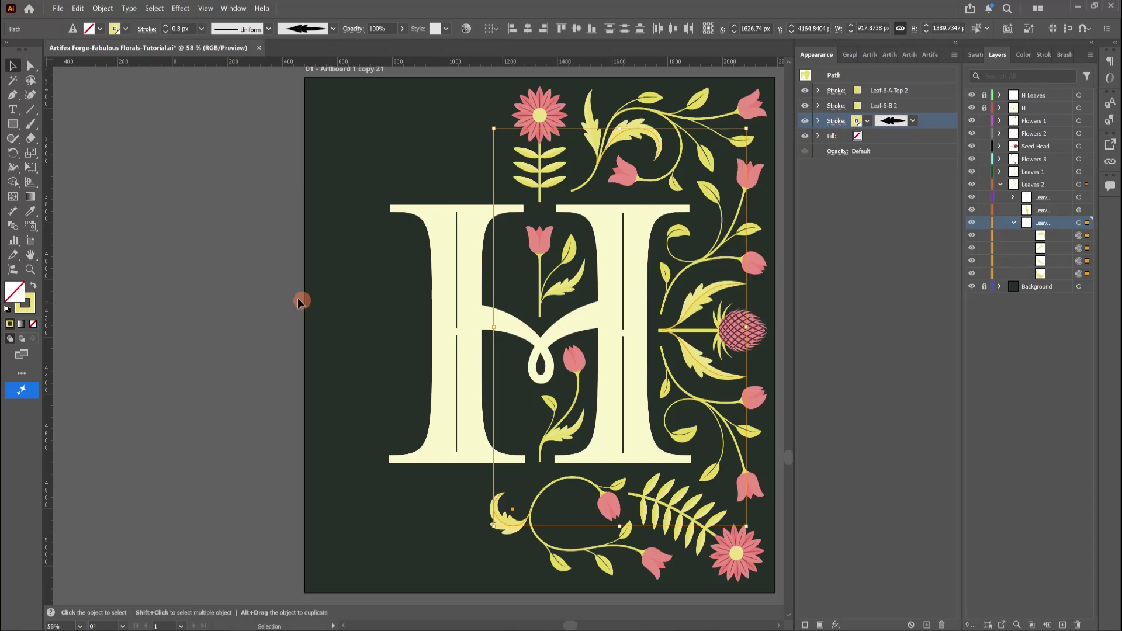
click(247, 277)
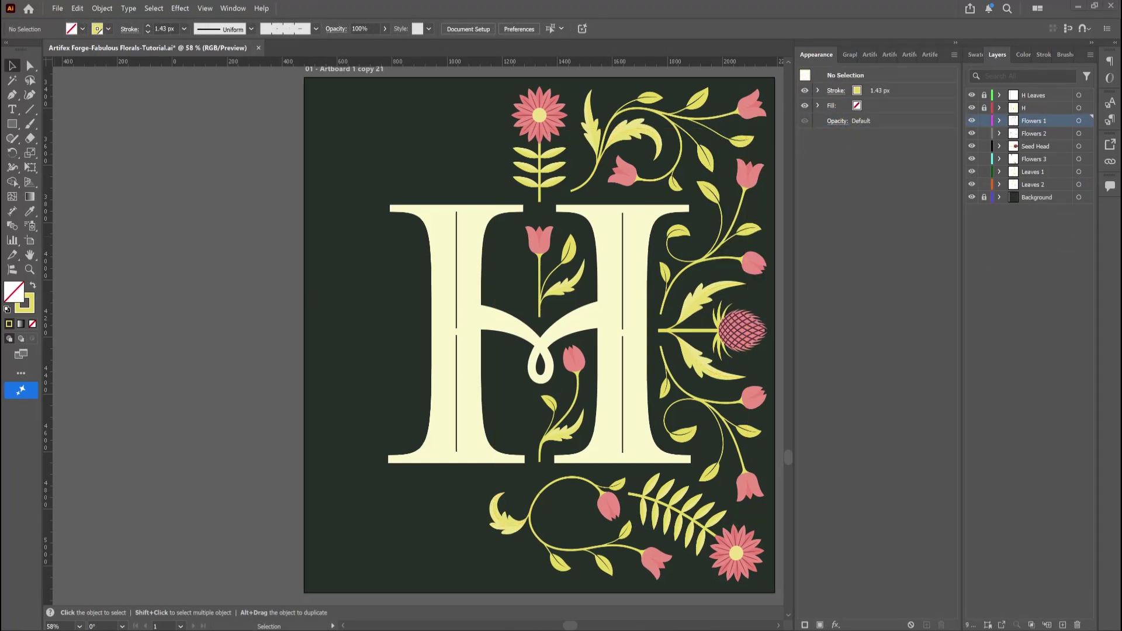
Step: Create a new layer and move the layers from Flowers 1 through Leaves 2 into it
click(1063, 625)
click(1059, 137)
shift+click(1034, 197)
drag(1047, 145, 1035, 121)
Step: Rename the new parent layer of the flowers and leaves as Right Side
double_click(1036, 120)
text(R)
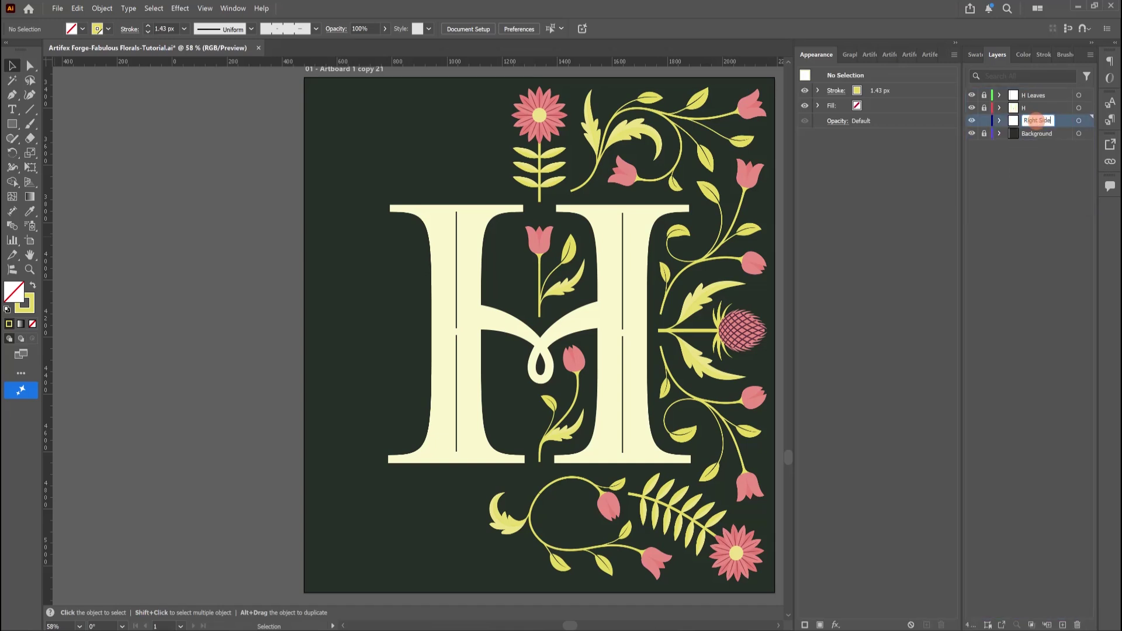
text(ight Side)
key(Return)
Step: Duplicate the Right Side layer and rename the copy Left Side
click(1091, 55)
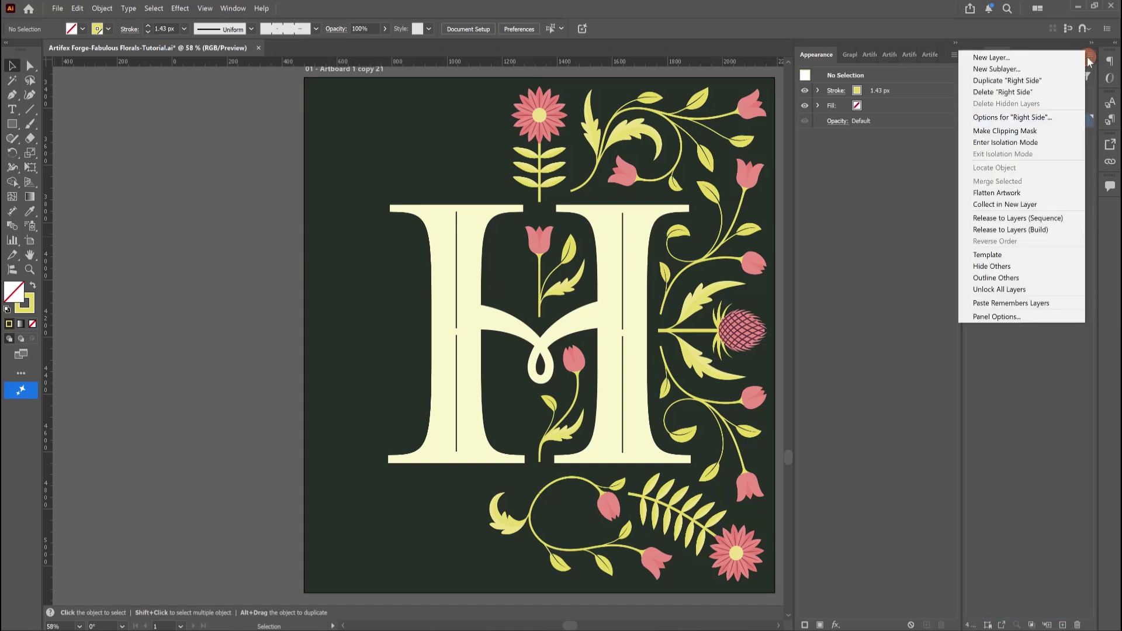
click(1022, 80)
double_click(1058, 124)
key(Left)
key(Left)
key(Left)
key(Left)
key(BackSpace)
key(BackSpace)
key(BackSpace)
key(BackSpace)
key(BackSpace)
text(Left)
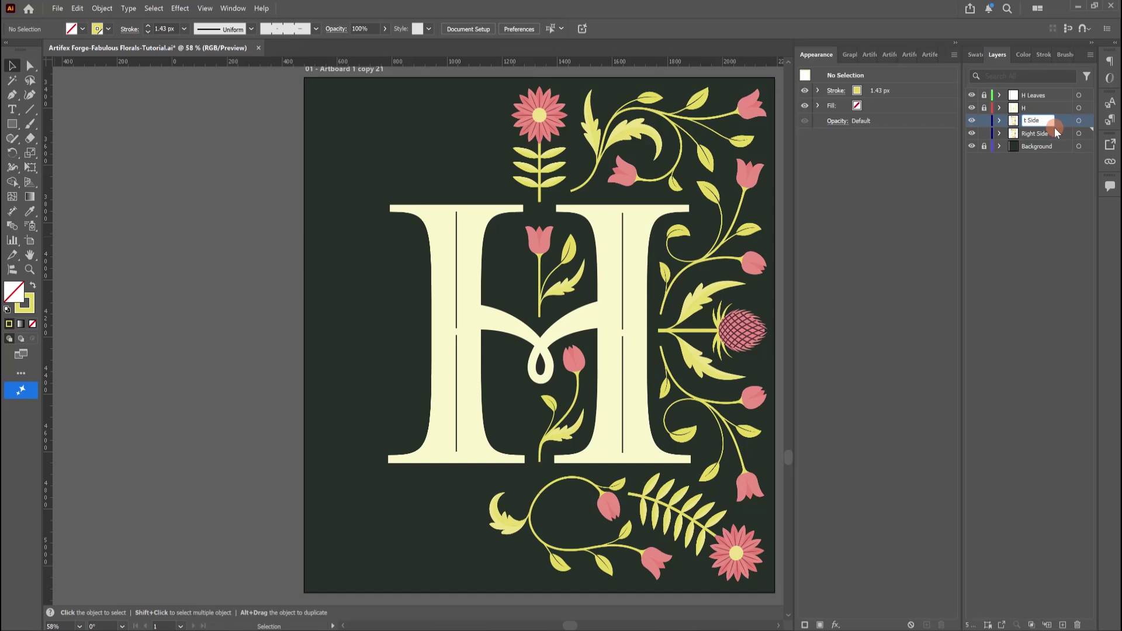
Step: Reflect the Left Side layer's artwork over the vertical axis and move it left until its center flowers coincide with the originals
click(1079, 121)
click(103, 8)
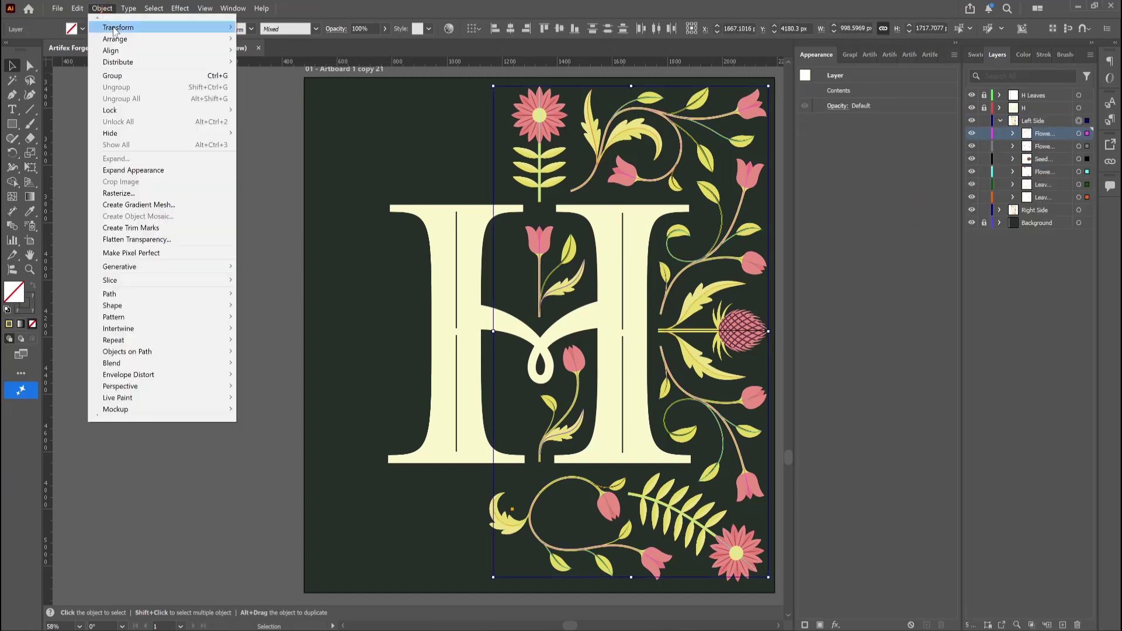
mouse_move(175, 20)
click(263, 64)
drag(842, 246, 923, 209)
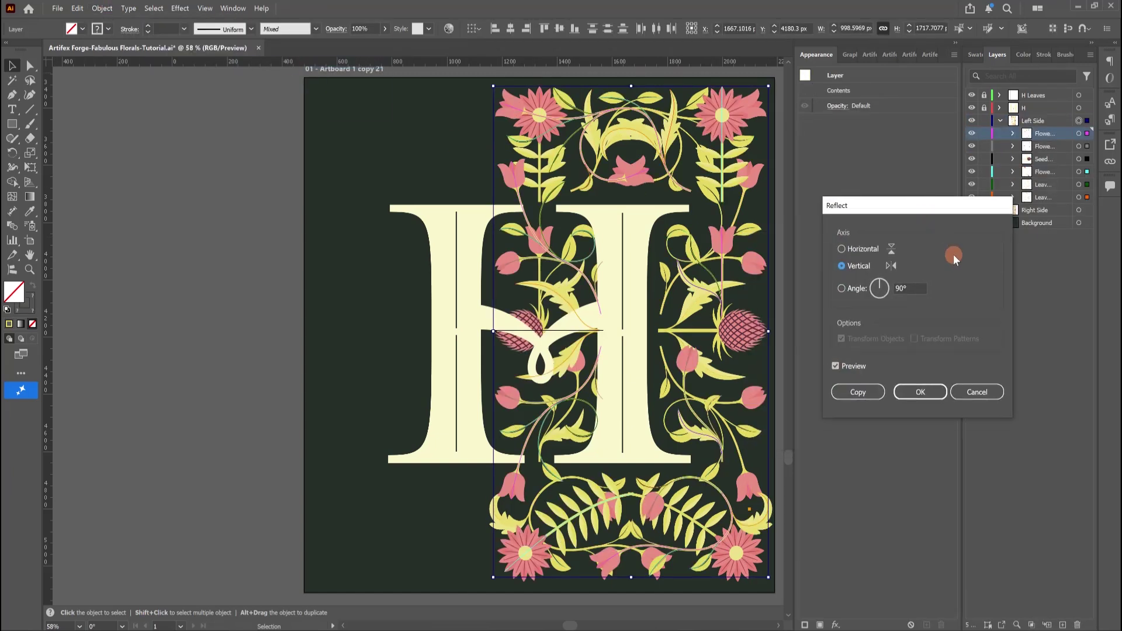
click(920, 393)
mouse_move(542, 120)
mouse_down()
mouse_move(358, 120)
mouse_move(538, 121)
mouse_up()
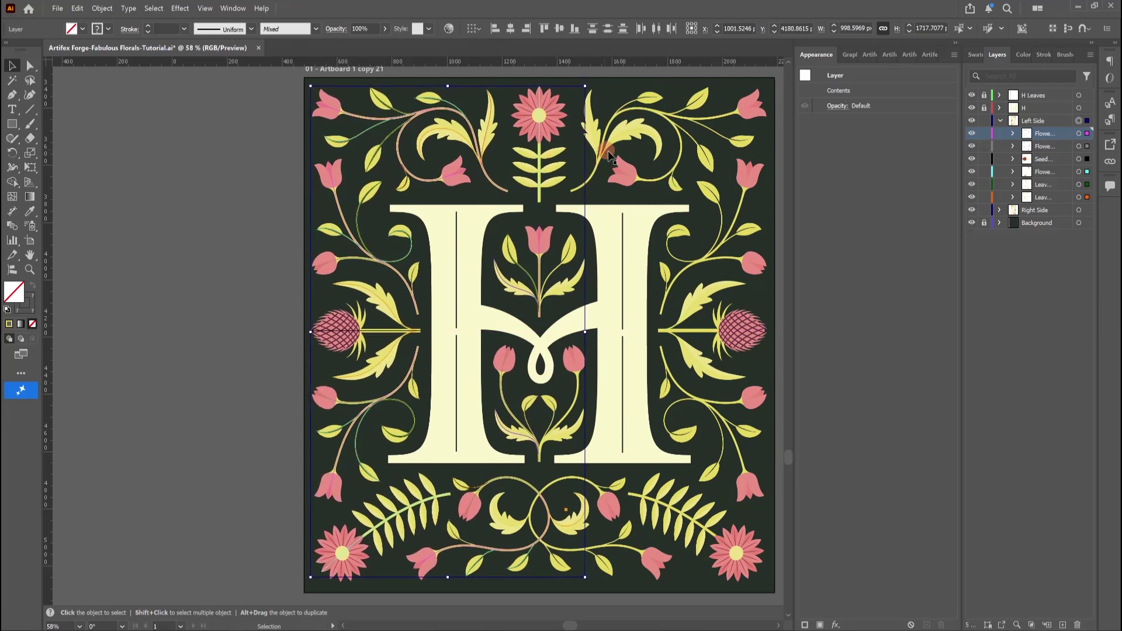
Step: Directly select the center flower above the H together with the center flower in the H's upper opening
key(a)
click(500, 114)
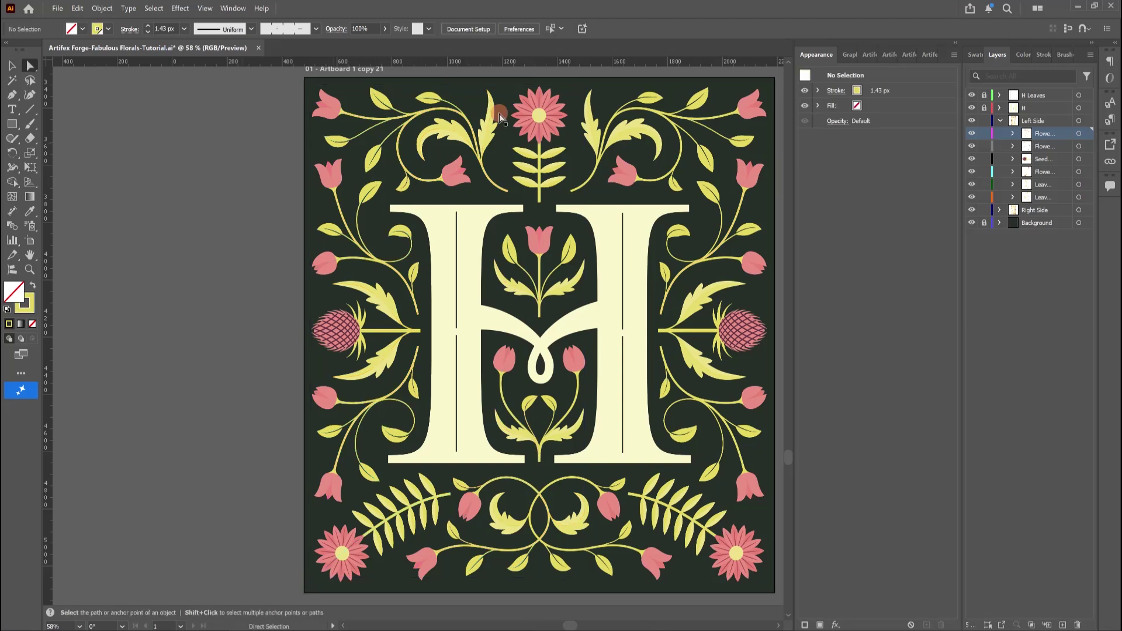
click(543, 123)
shift+click(546, 237)
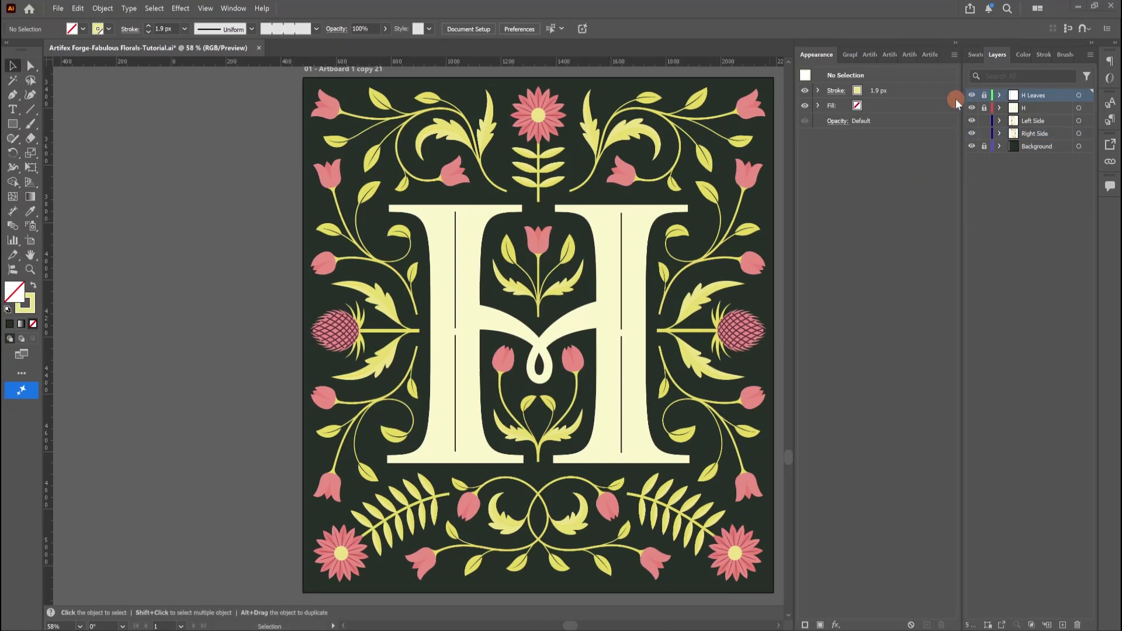
Step: Unlock the H Leaves layer and apply the Foliage 5 brush style to the lower line in the H's left stem
click(985, 95)
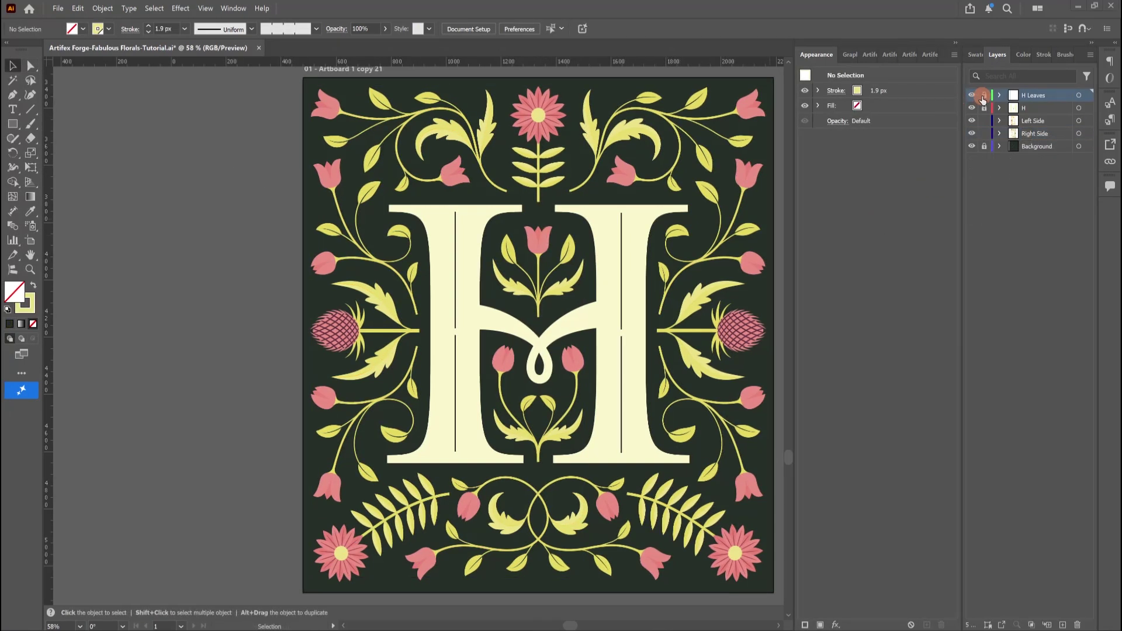
click(456, 357)
click(889, 55)
click(840, 159)
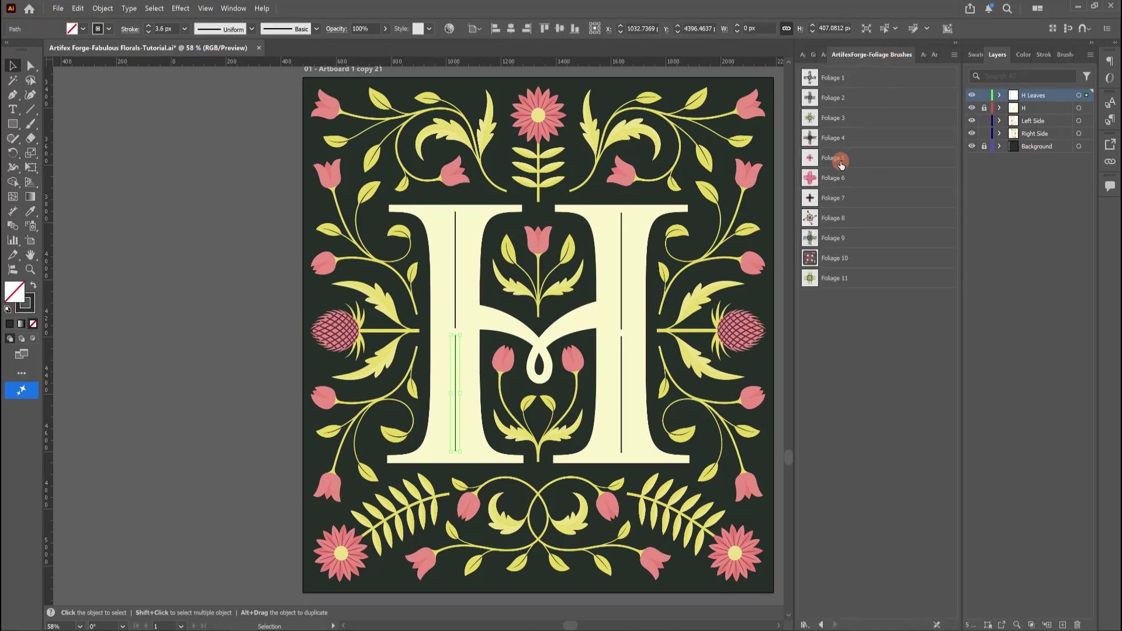
Step: Recolor the foliage strokes on the H's left stem: dark green for Foliage-5-A-Top, C and D-Base, and cream for Foliage-5-B
click(803, 54)
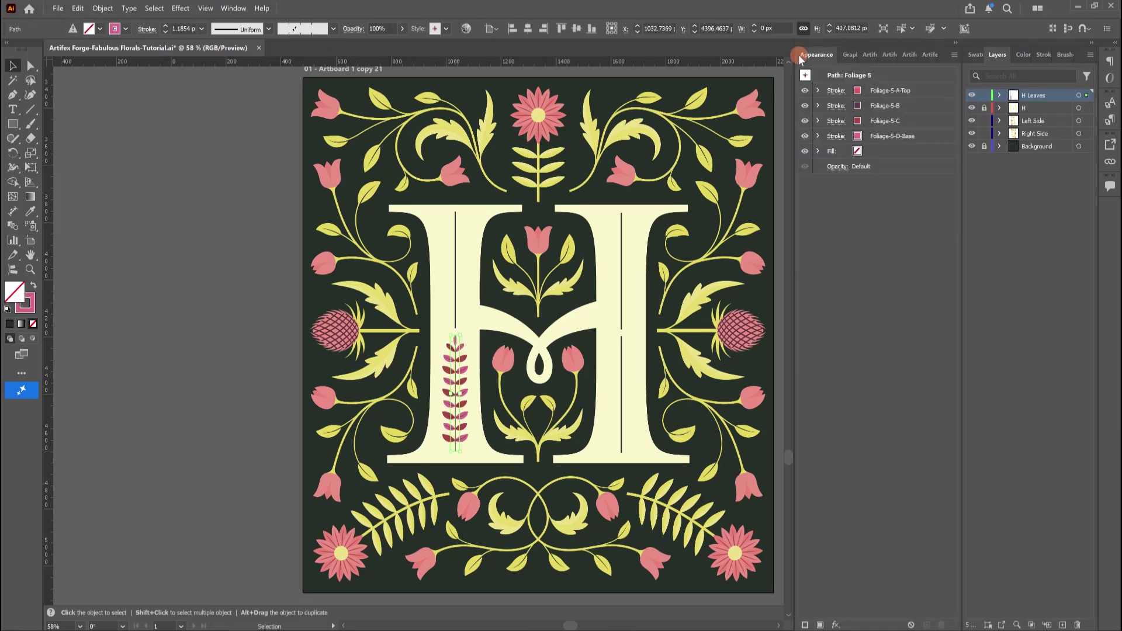
click(873, 92)
click(1018, 55)
click(979, 86)
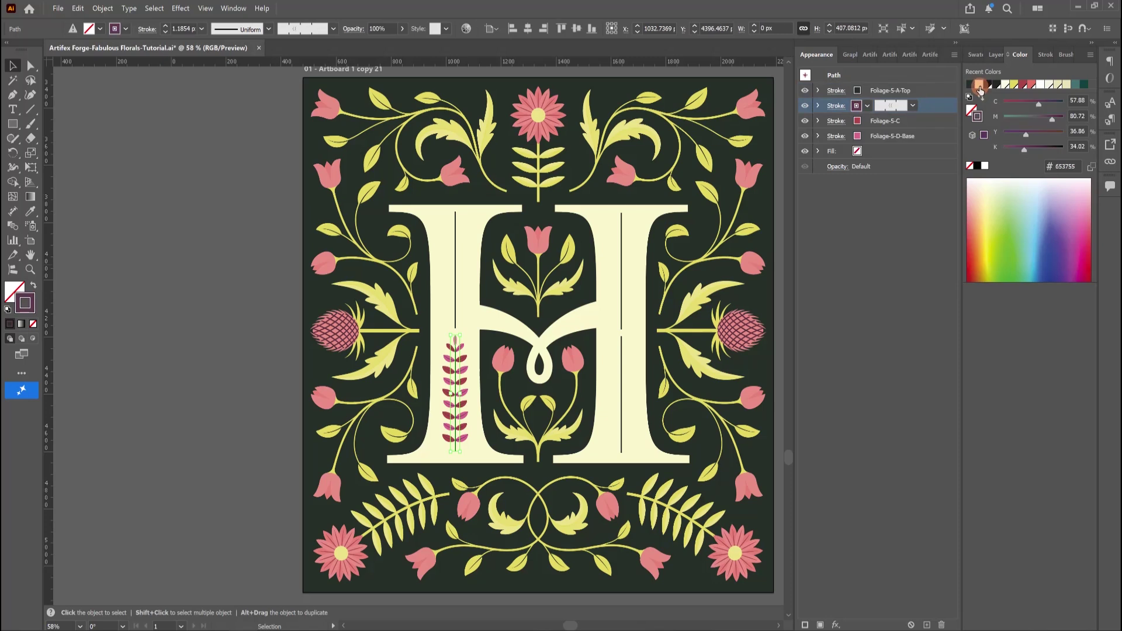
click(979, 85)
click(876, 120)
click(971, 84)
click(877, 136)
click(970, 84)
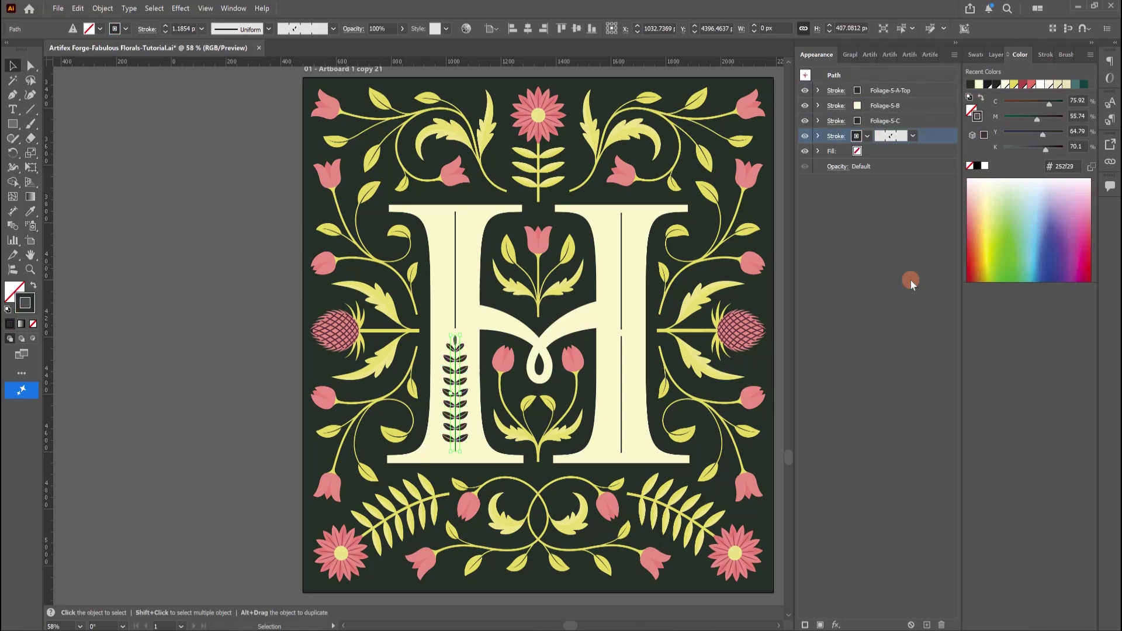
Step: Save the recolored foliage as a new graphic style named Foliage 5-Edit 1
click(850, 55)
click(927, 625)
double_click(849, 318)
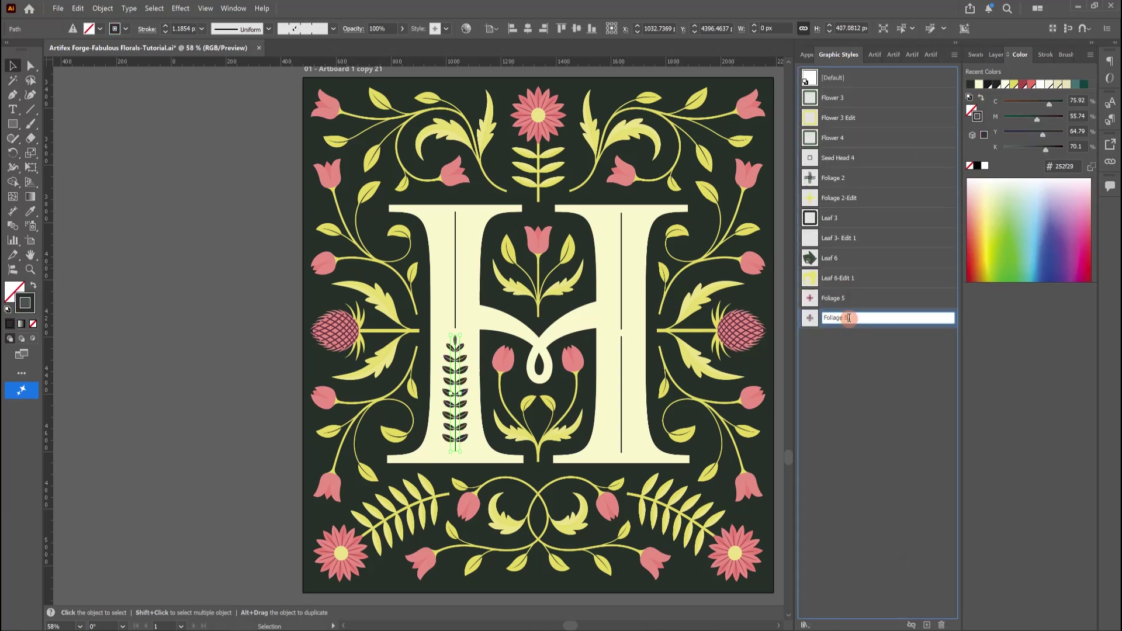
text(-Edit 1)
key(Return)
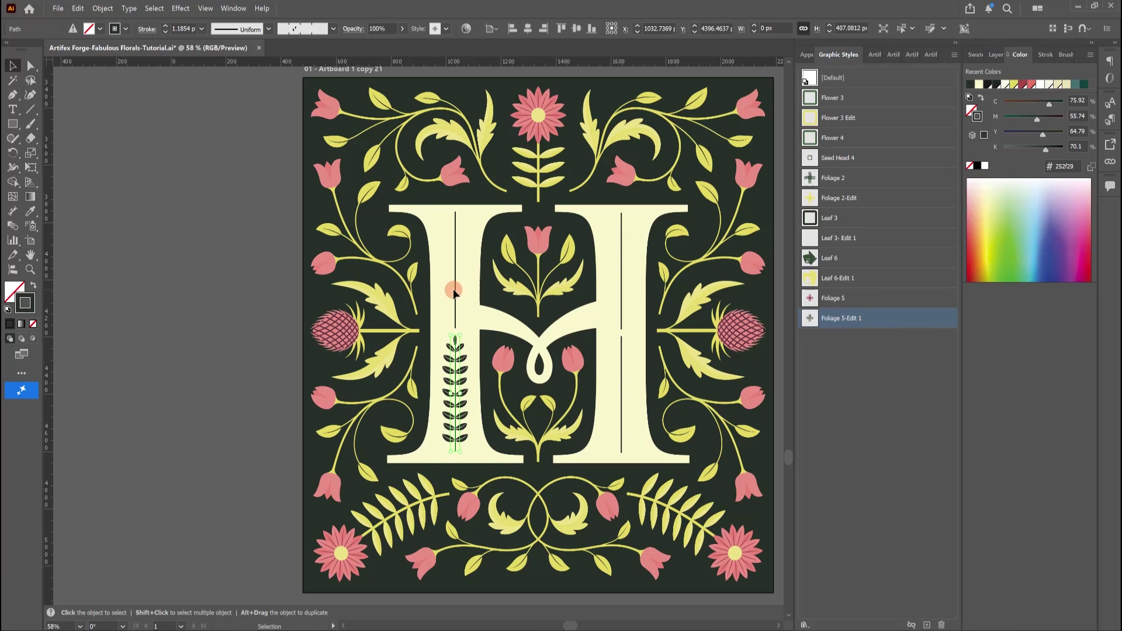
Step: Apply the Foliage 5-Edit 1 style to the three remaining lines in the H's stems, and deselect everything
shift+click(455, 288)
shift+click(621, 257)
shift+click(621, 366)
click(869, 321)
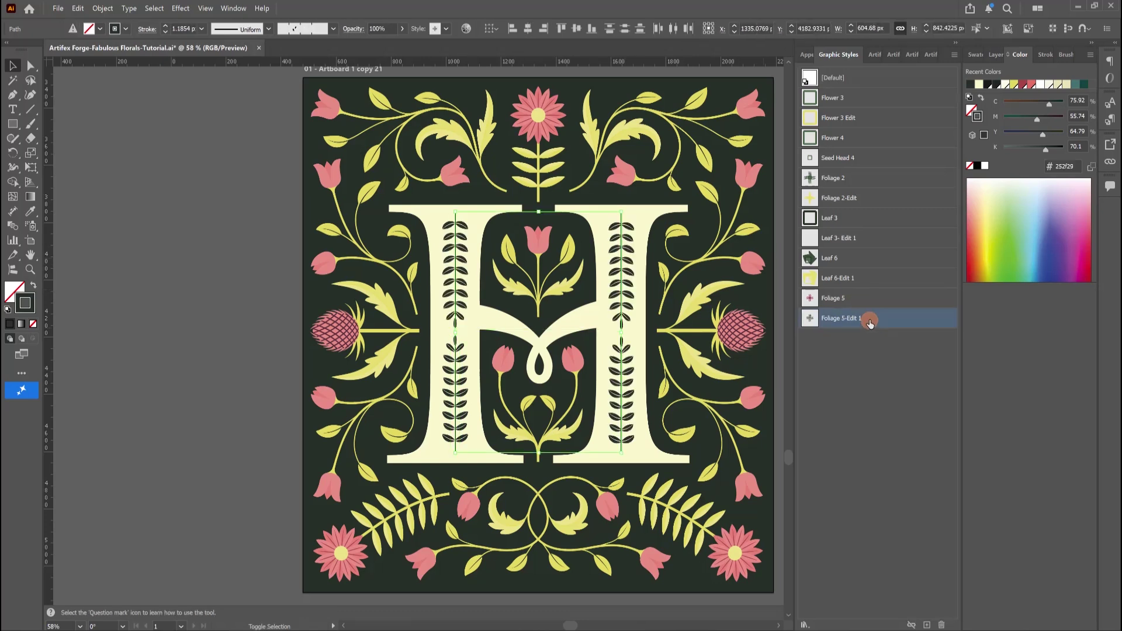
click(244, 346)
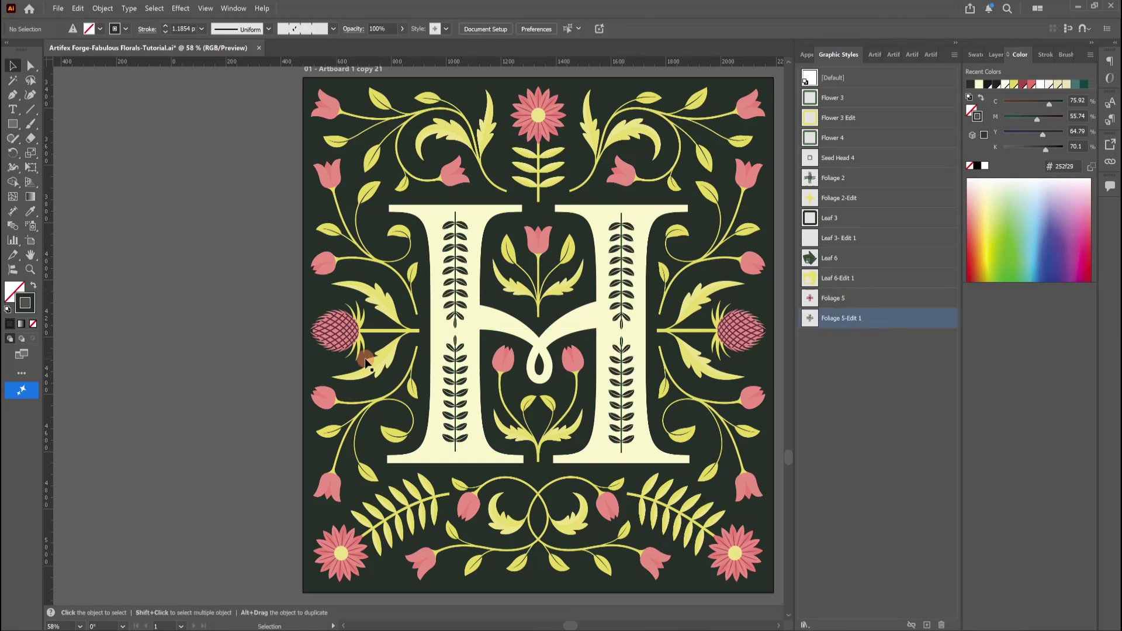
Step: Create a new layer above H Leaves and name it Overlay
click(995, 54)
click(1063, 625)
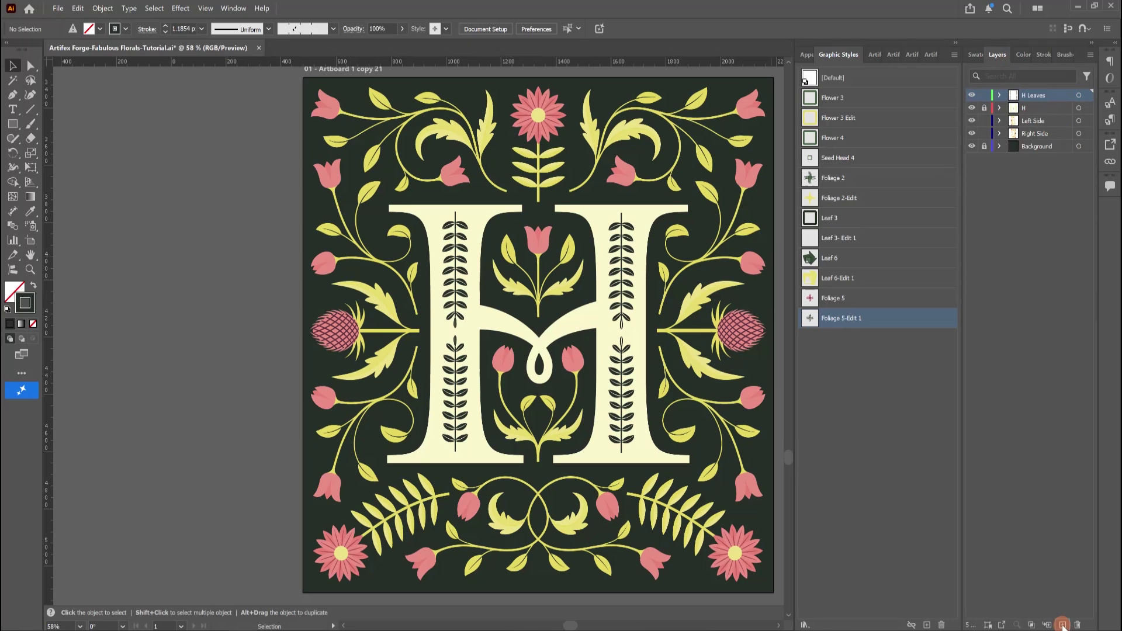
double_click(1032, 95)
text(Overlay)
key(Return)
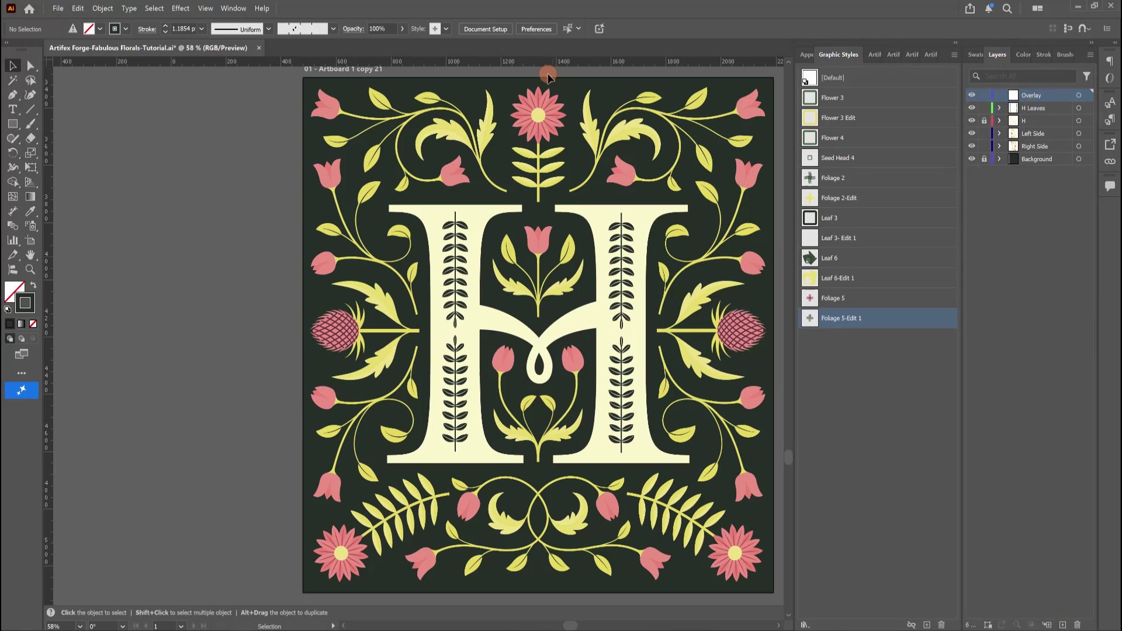
Step: Place the 02.png dust and noise texture on the Overlay layer and center it horizontally and vertically on the artboard
click(58, 8)
click(72, 195)
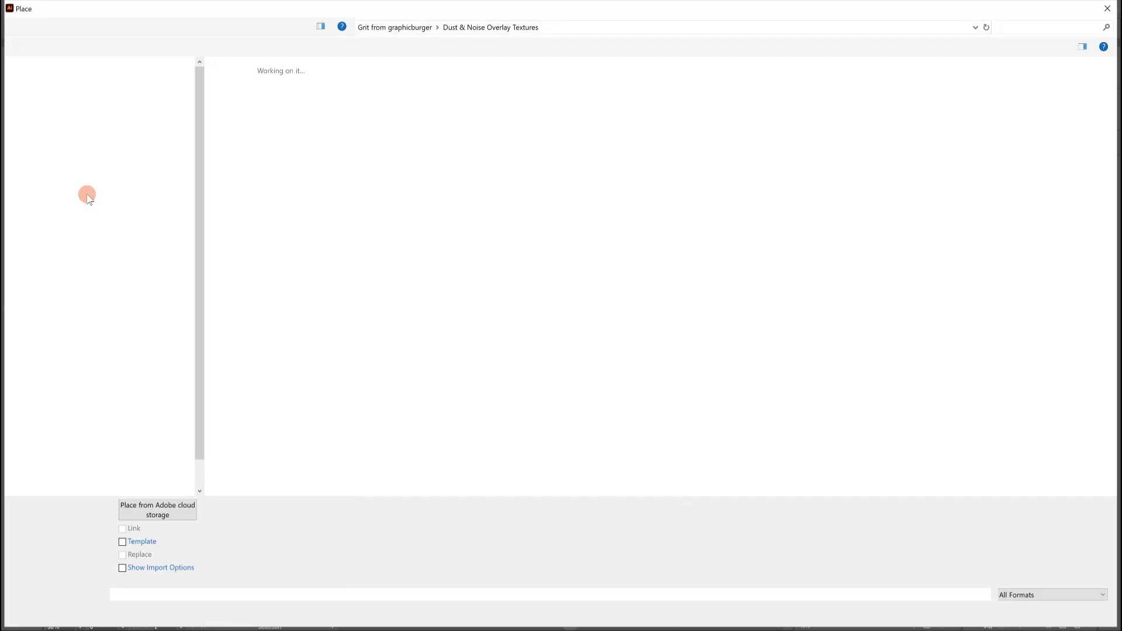
double_click(370, 107)
click(275, 144)
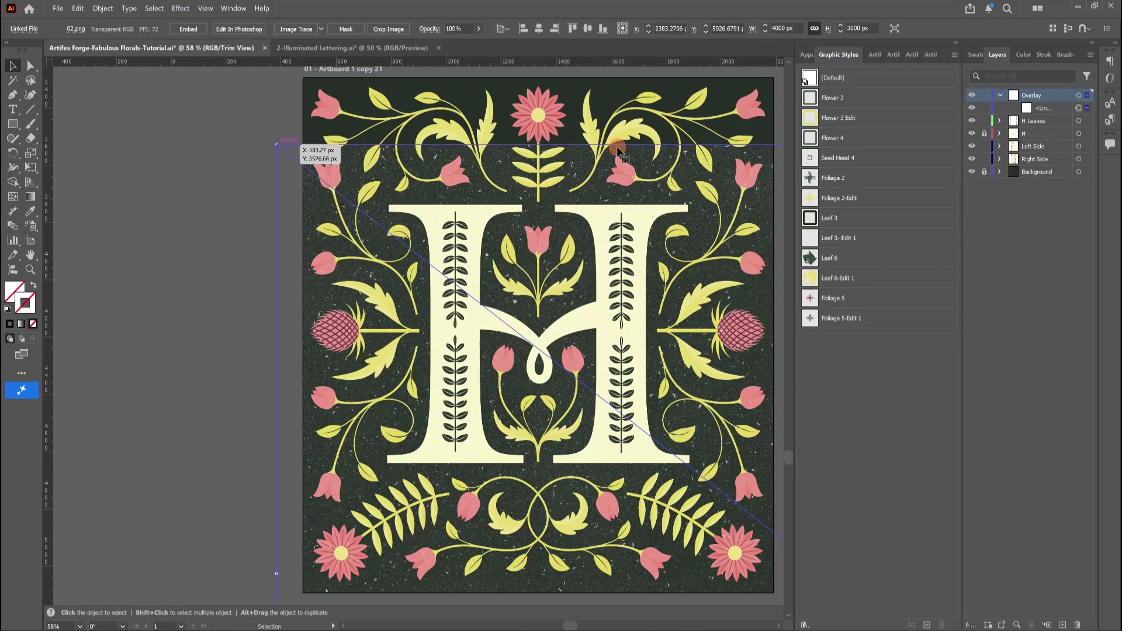
click(539, 29)
click(587, 29)
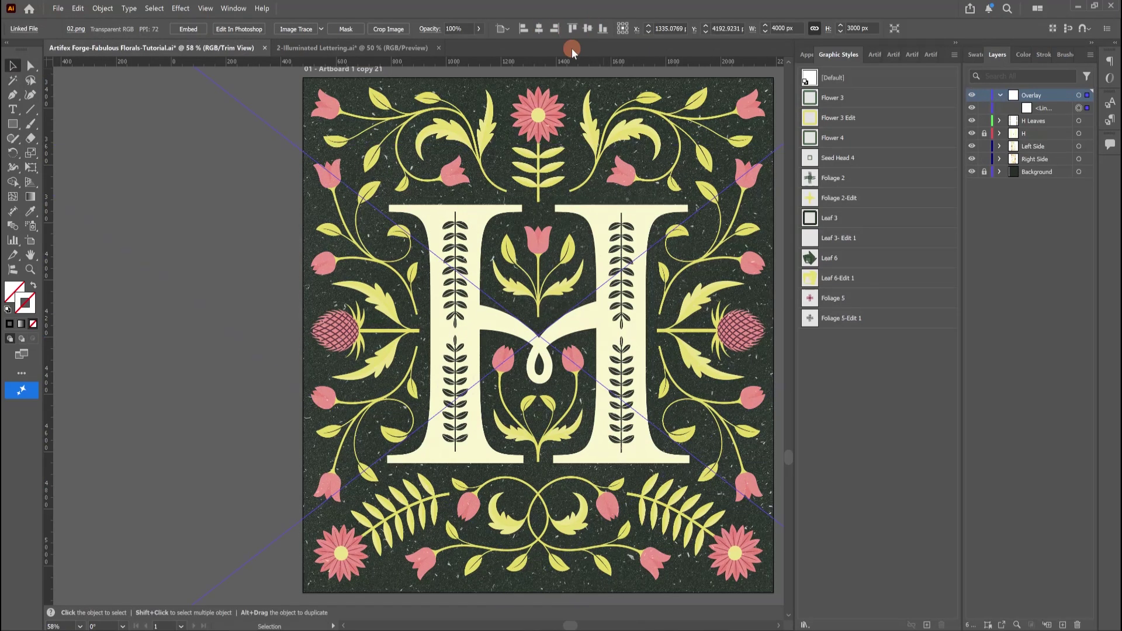
Step: Embed the placed texture image, invert its colors and deselect it
click(190, 29)
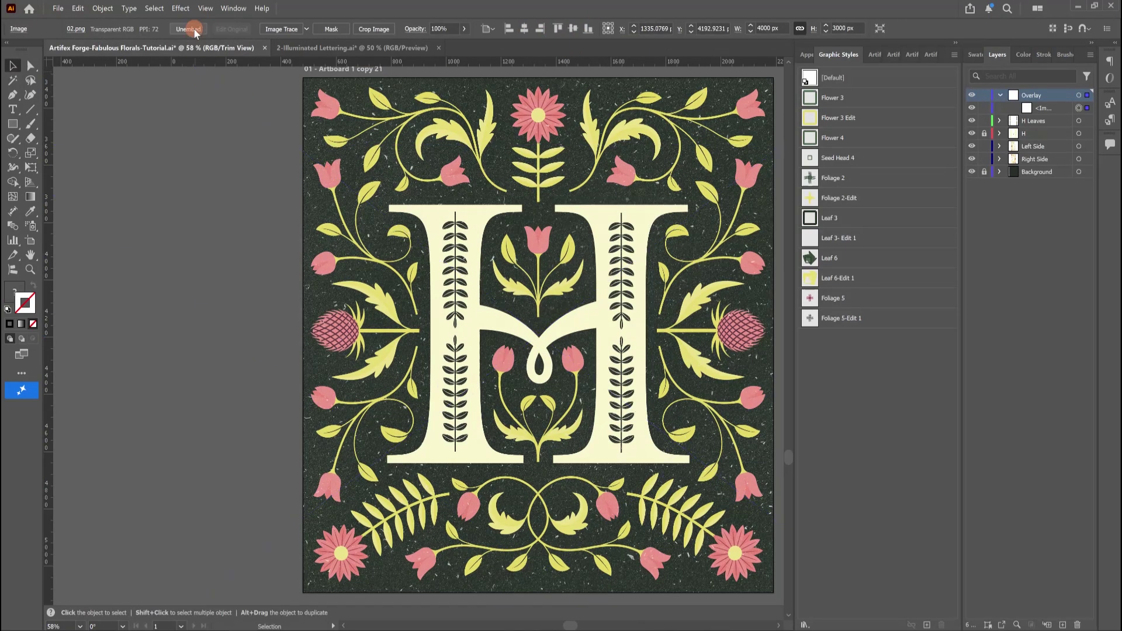
click(77, 8)
mouse_move(161, 201)
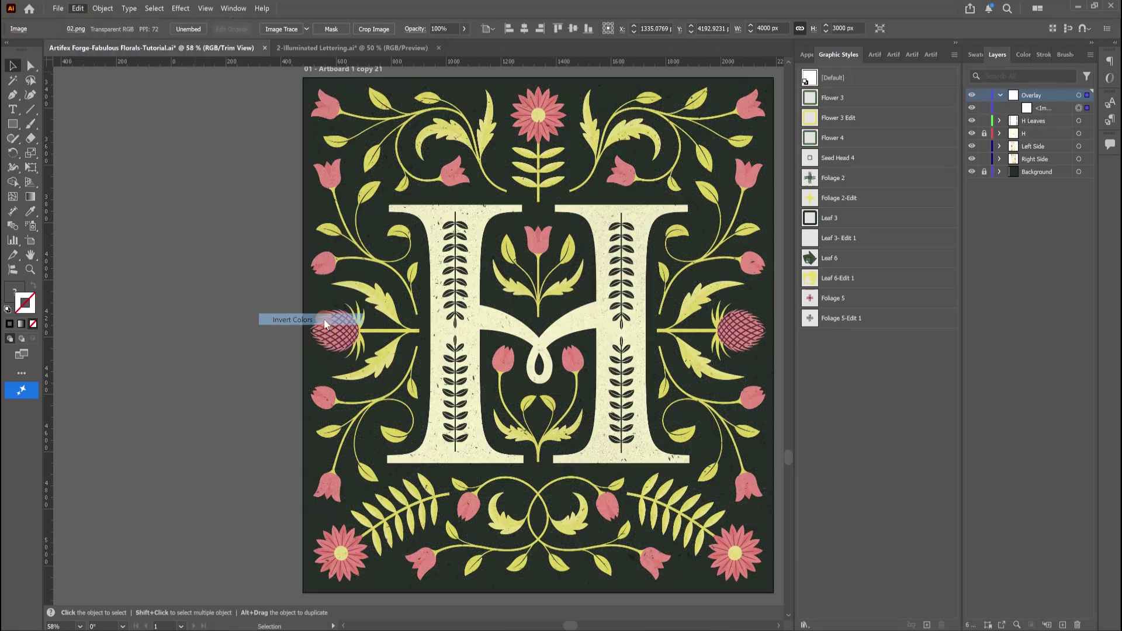
click(270, 173)
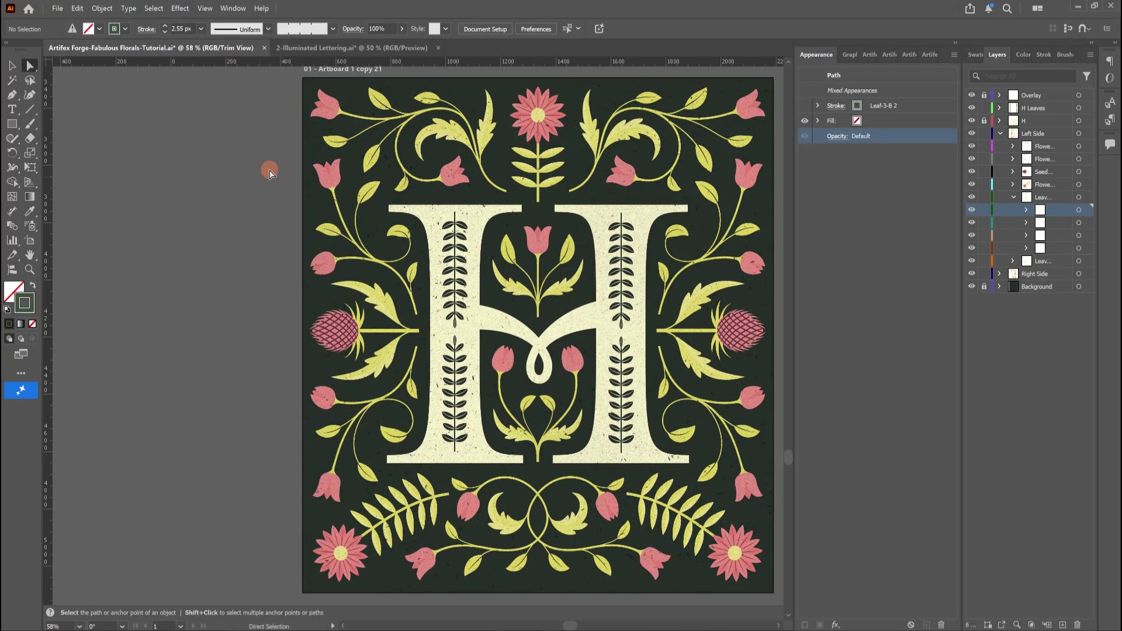
Step: Flip the Leaf-3-C-Base pattern brush stroke across the path on the upper-left leaf just left of the center flower's foliage
click(438, 100)
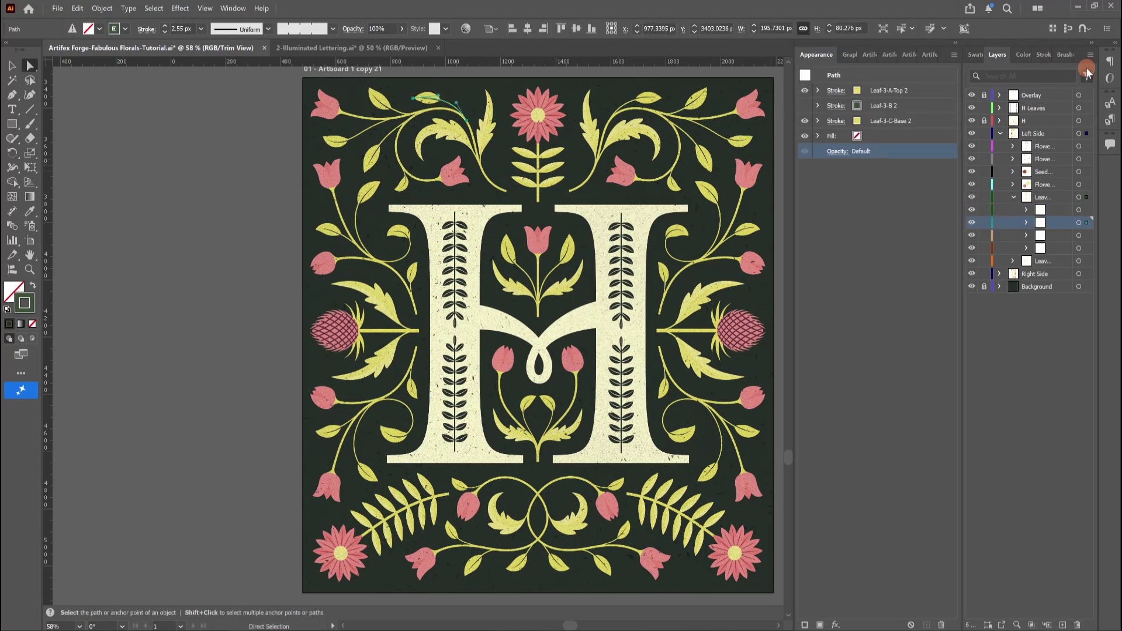
click(1059, 54)
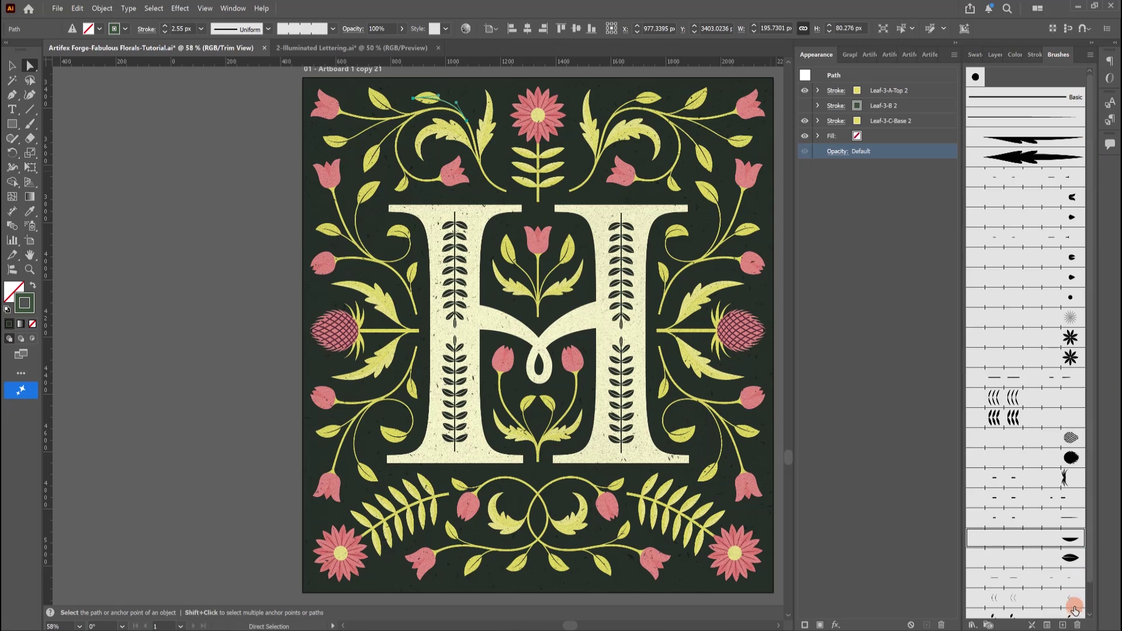
click(883, 121)
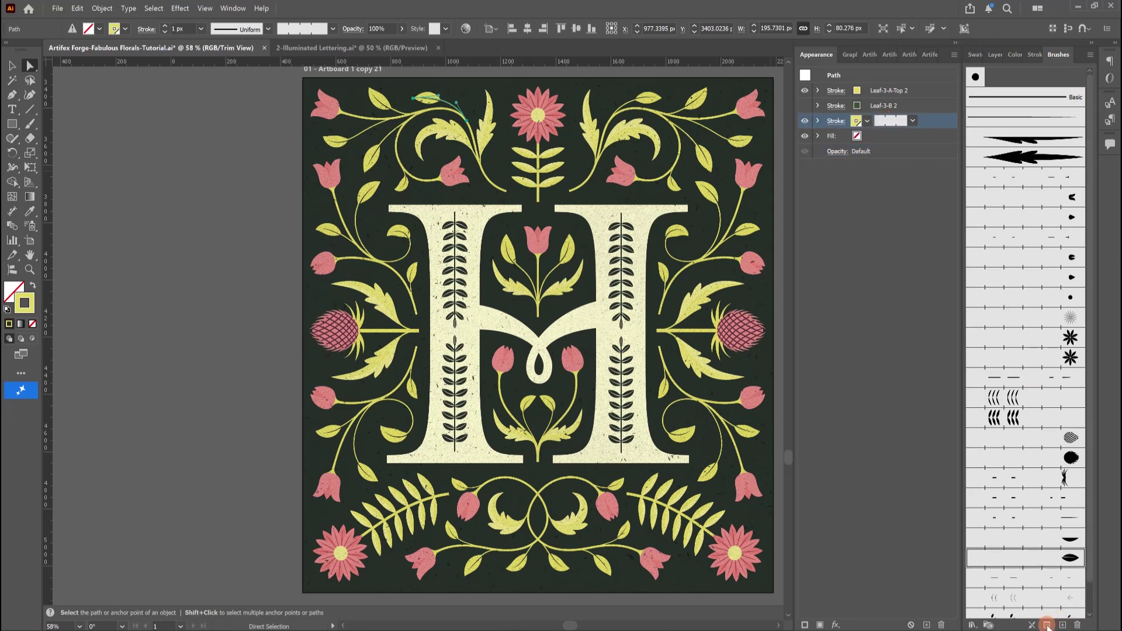
click(1047, 625)
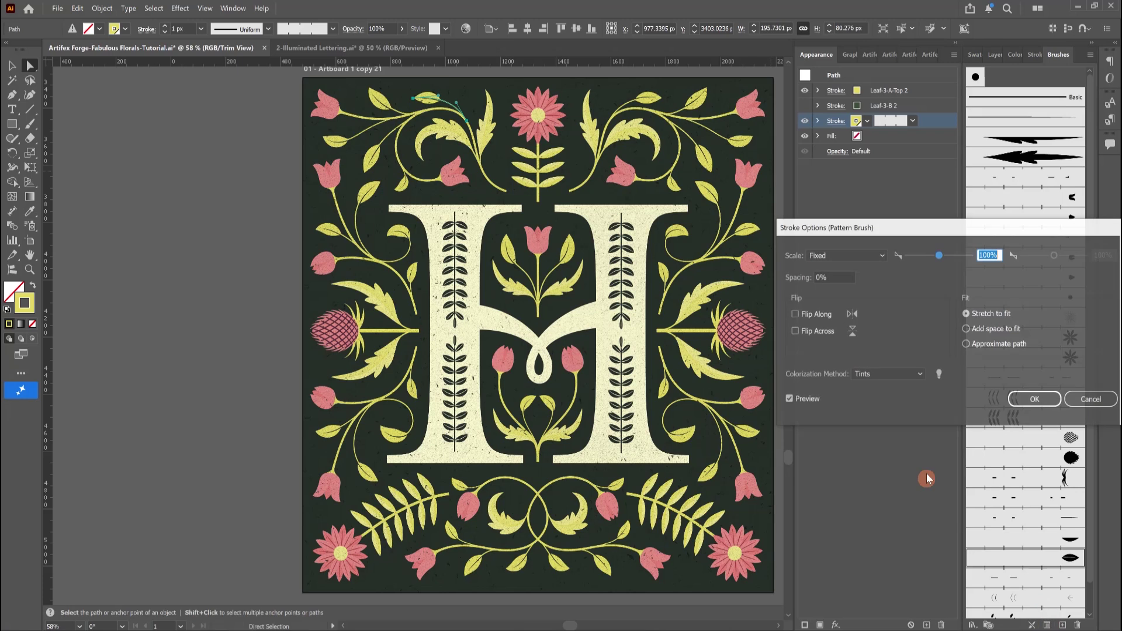
click(795, 332)
click(1030, 398)
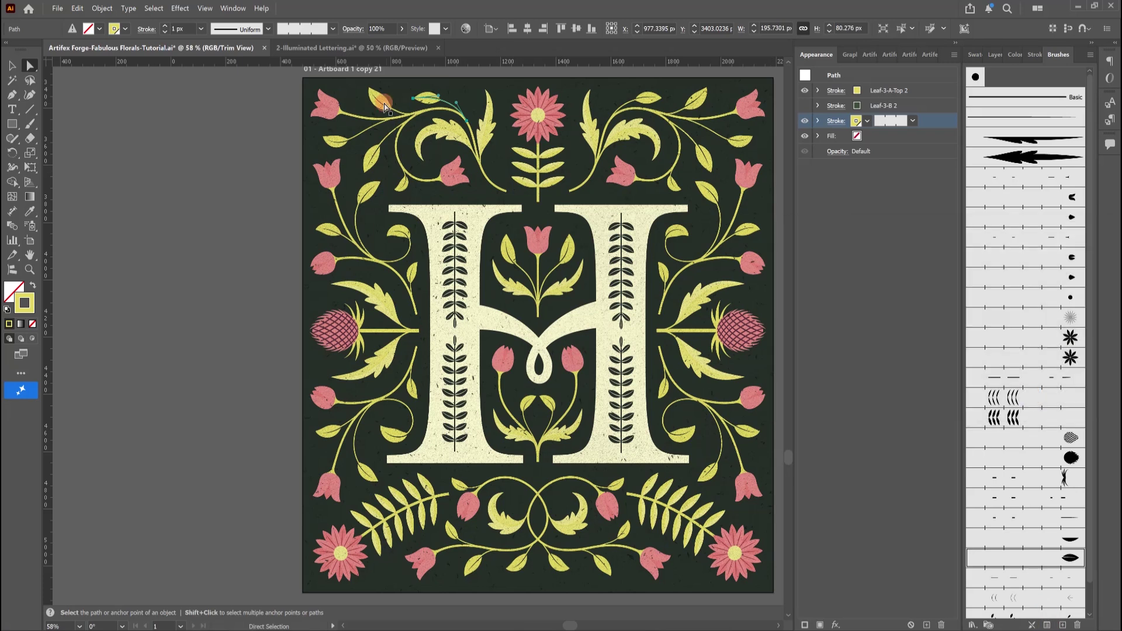
Step: Flip the base brush stroke across the path on the neighboring leaf nearer the artboard's upper-left corner
click(881, 121)
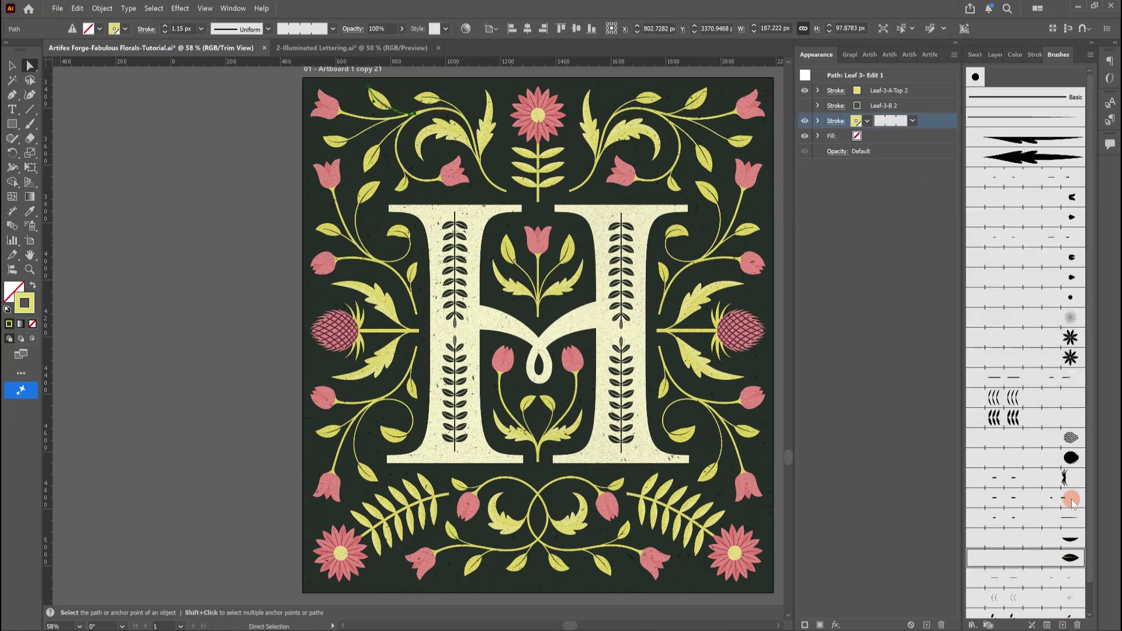
click(1038, 609)
click(796, 332)
click(1022, 395)
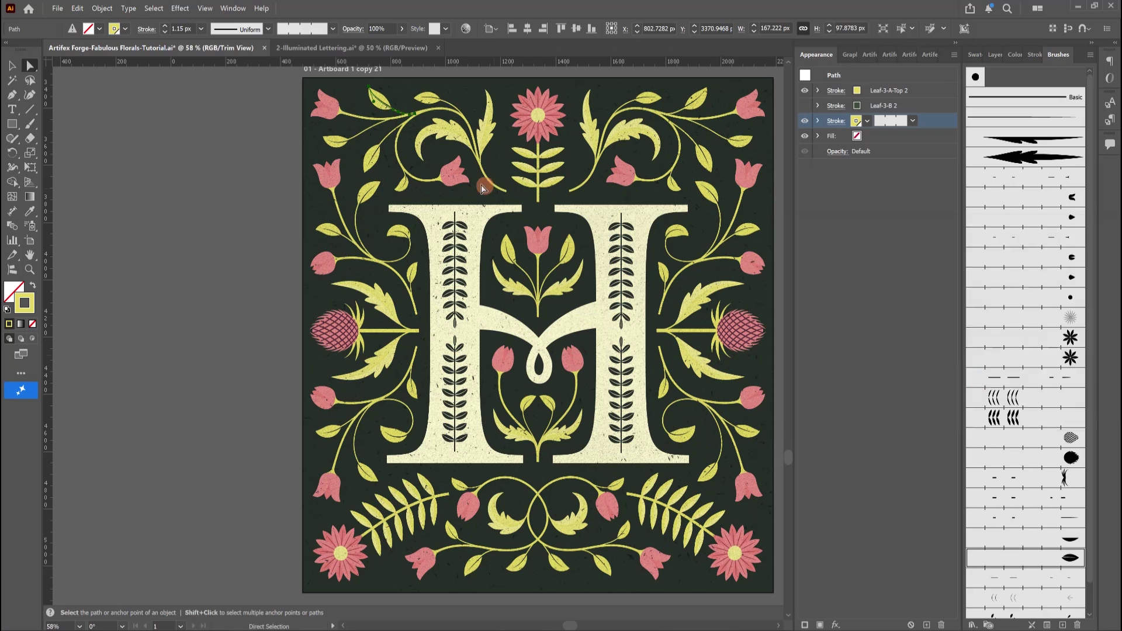
Step: Save the illustration and clear the selection
click(392, 162)
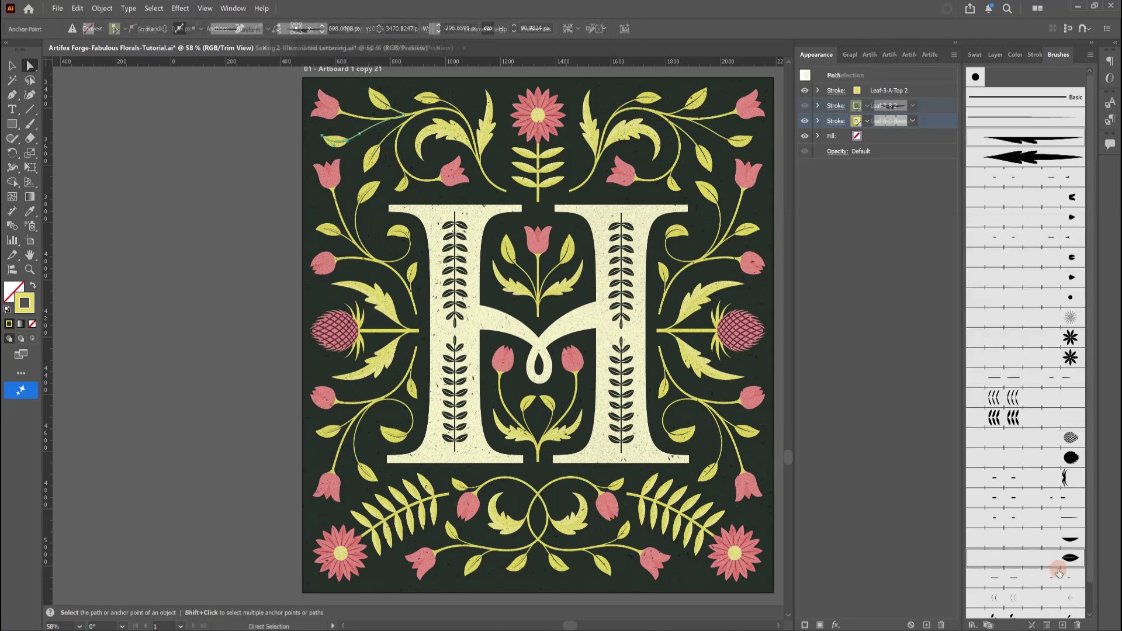
key(ctrl+s)
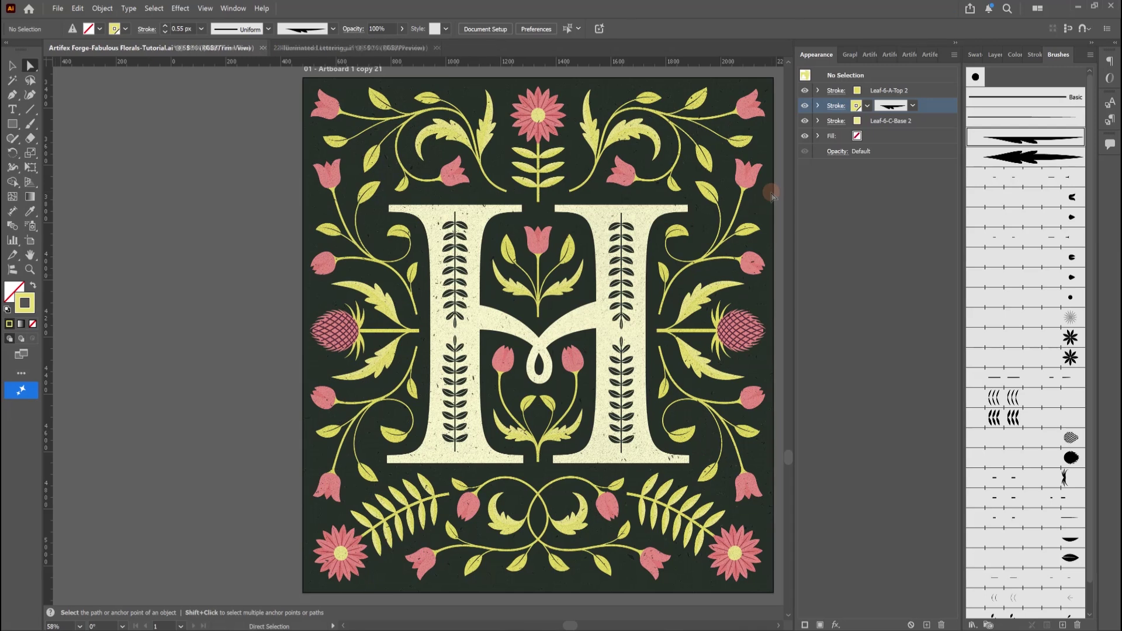
mouse_move(748, 181)
mouse_down()
mouse_move(775, 201)
mouse_move(741, 202)
mouse_up()
click(792, 310)
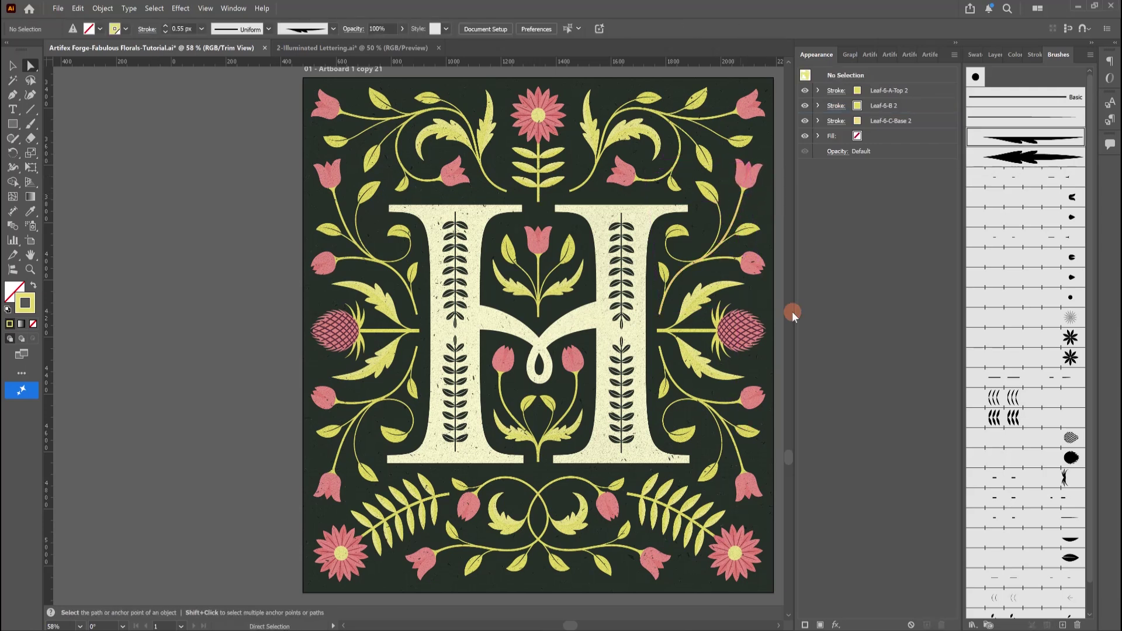